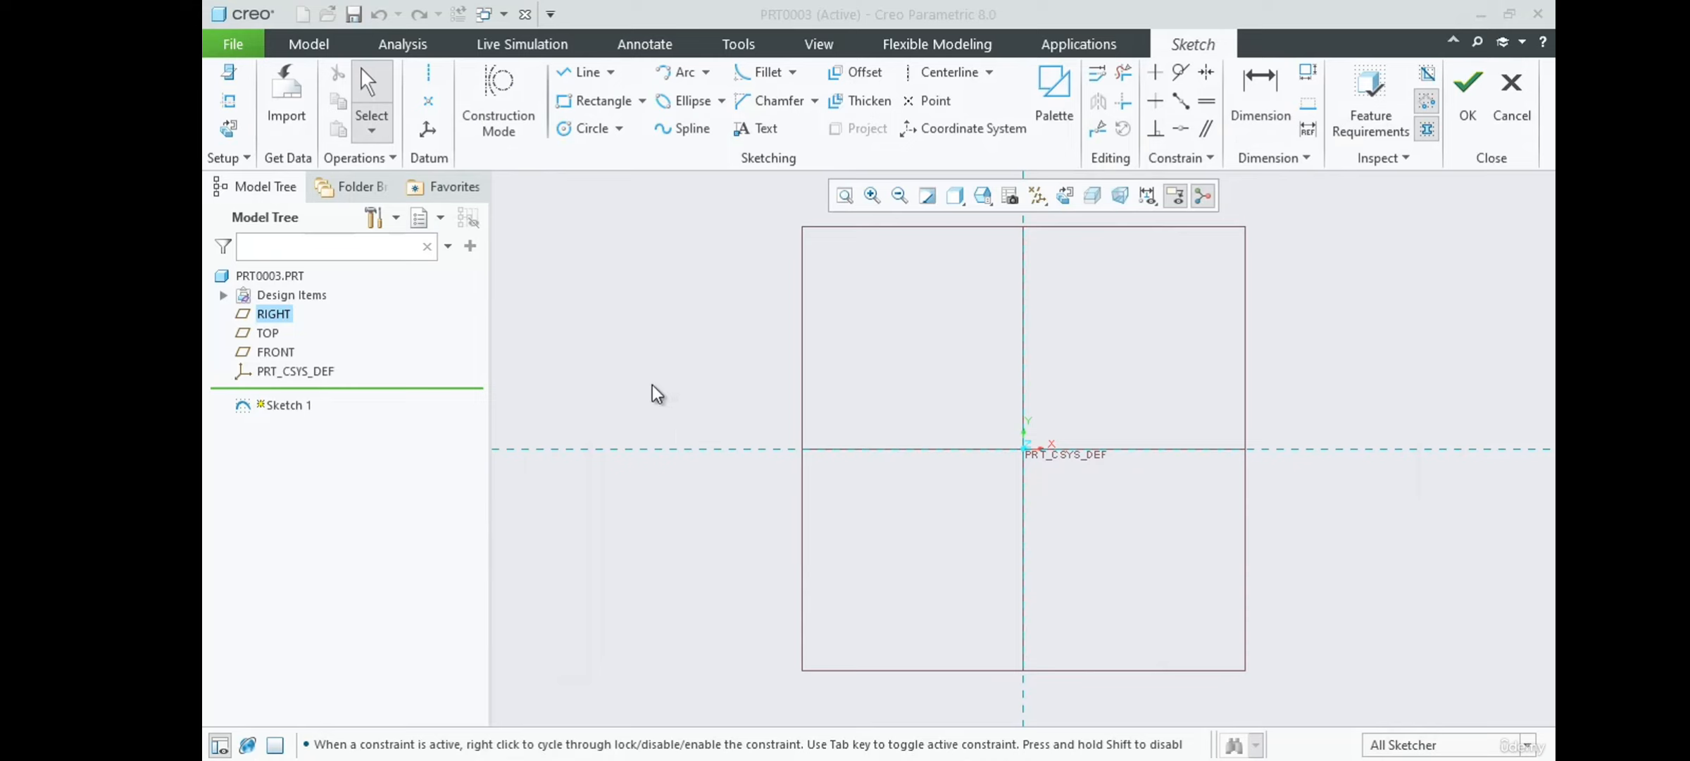
Switch to the Example-4.pdf drawing in Acrobat Reader, review the profile's shape and dimensions, and move the drawing away from the sketch.
{"action": "scroll", "coordinate": [652, 385], "scroll_direction": "up", "scroll_amount": 2}
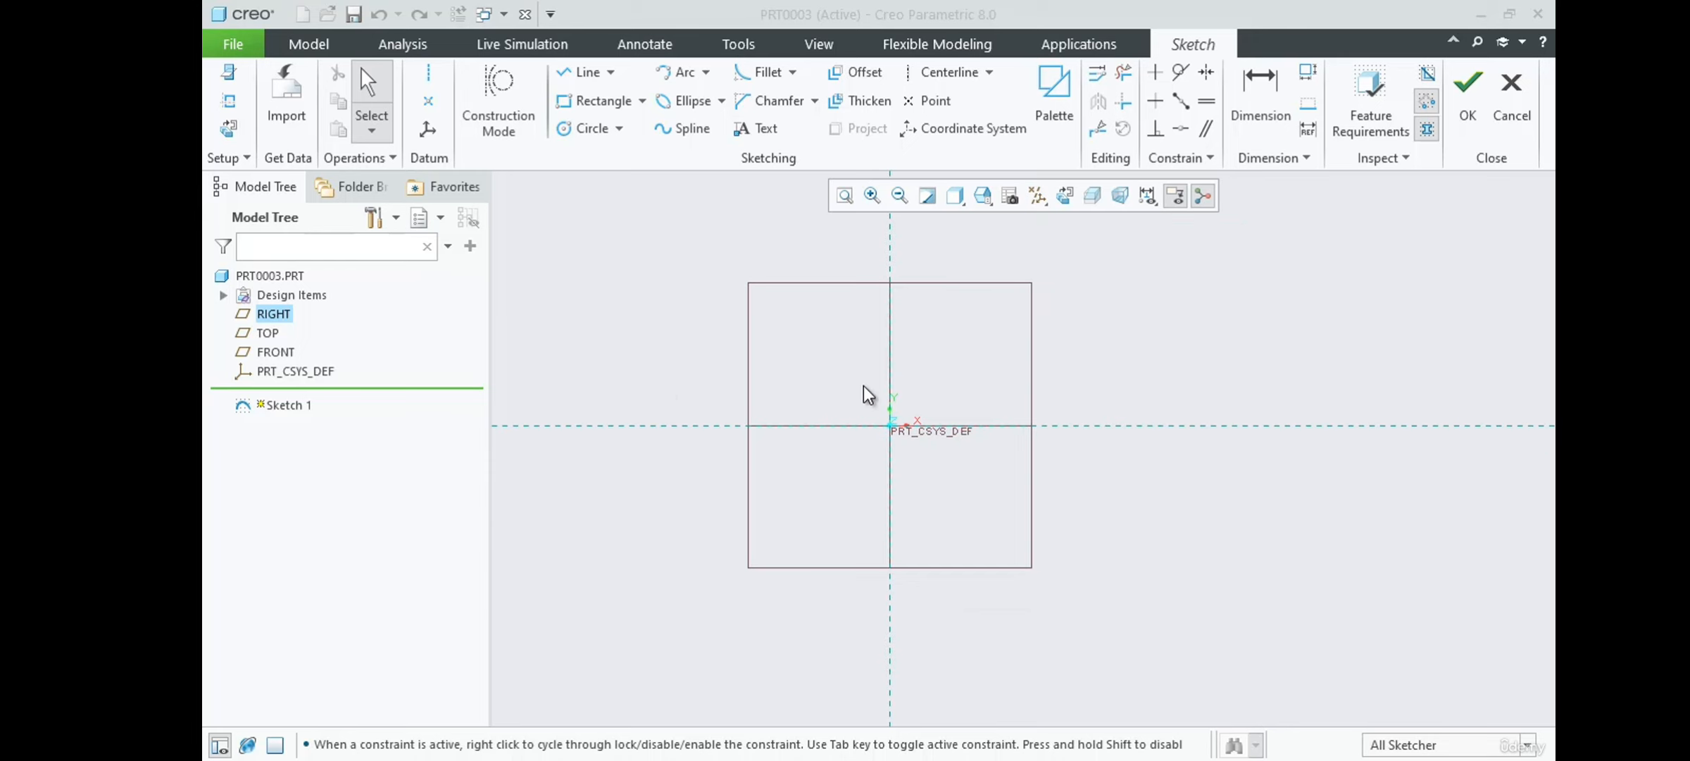
{"action": "scroll", "coordinate": [863, 386], "scroll_direction": "down", "scroll_amount": 2}
{"action": "key", "text": "alt+Tab"}
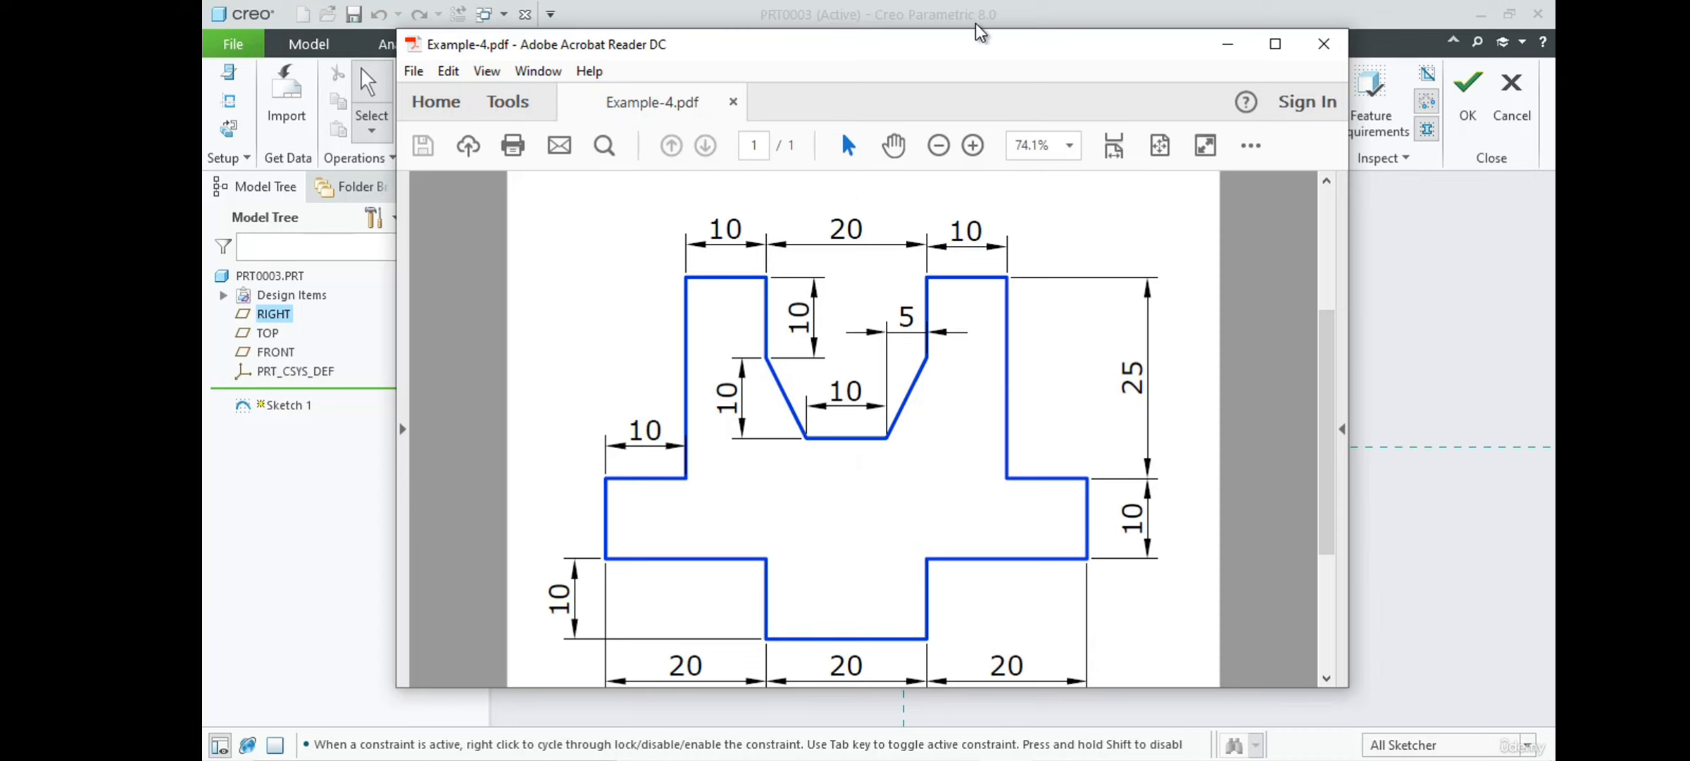
{"action": "left_click_drag", "start_coordinate": [935, 58], "coordinate": [1683, 201]}
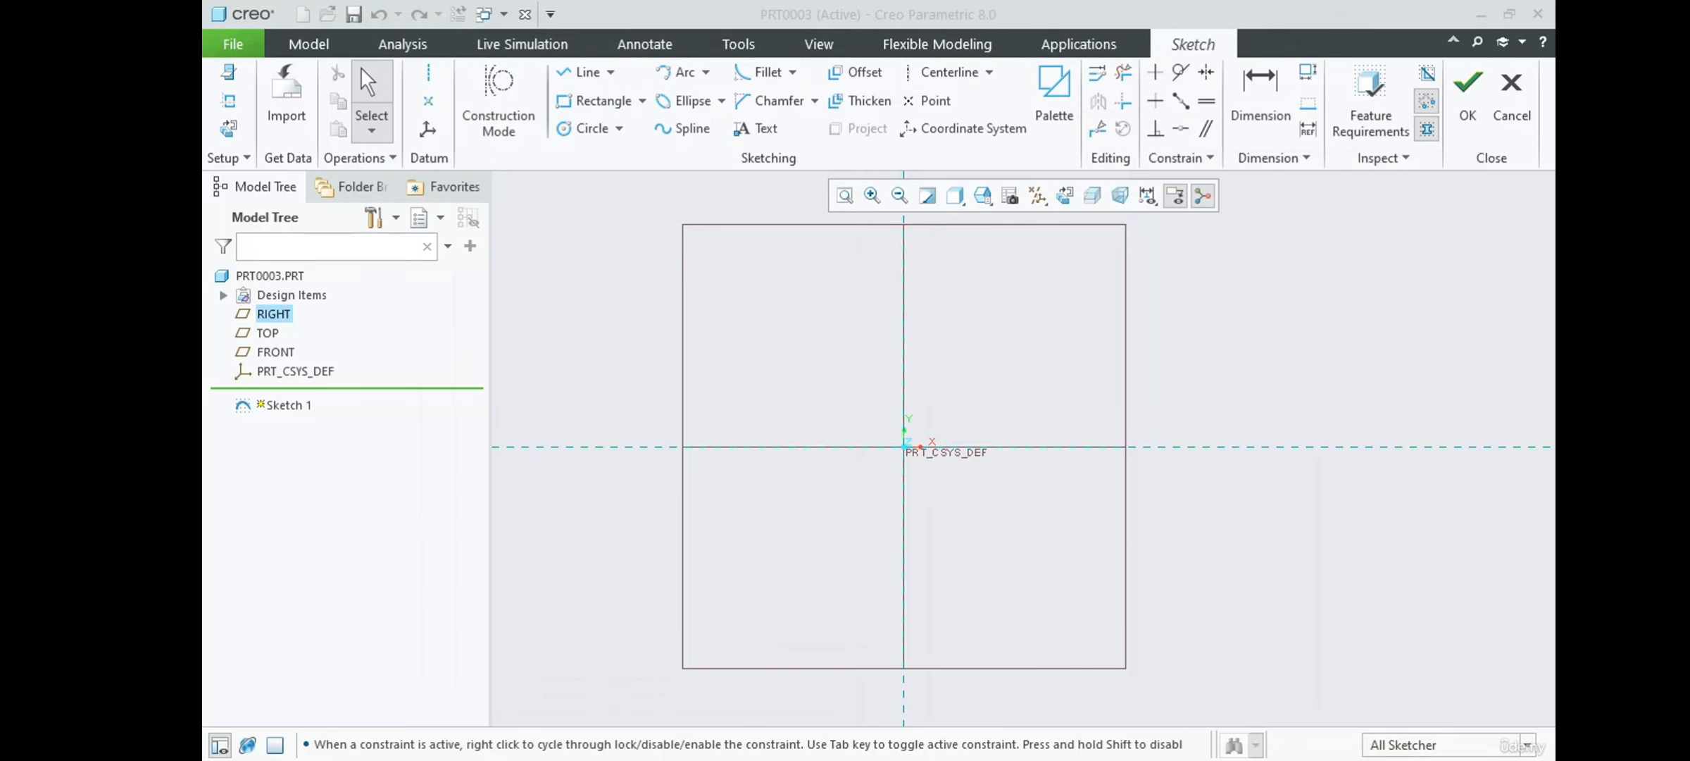
Sketch the profile's left side as connected lines running about 143 down, 69 left, 35 down and 107 right.
{"action": "left_click", "coordinate": [576, 71]}
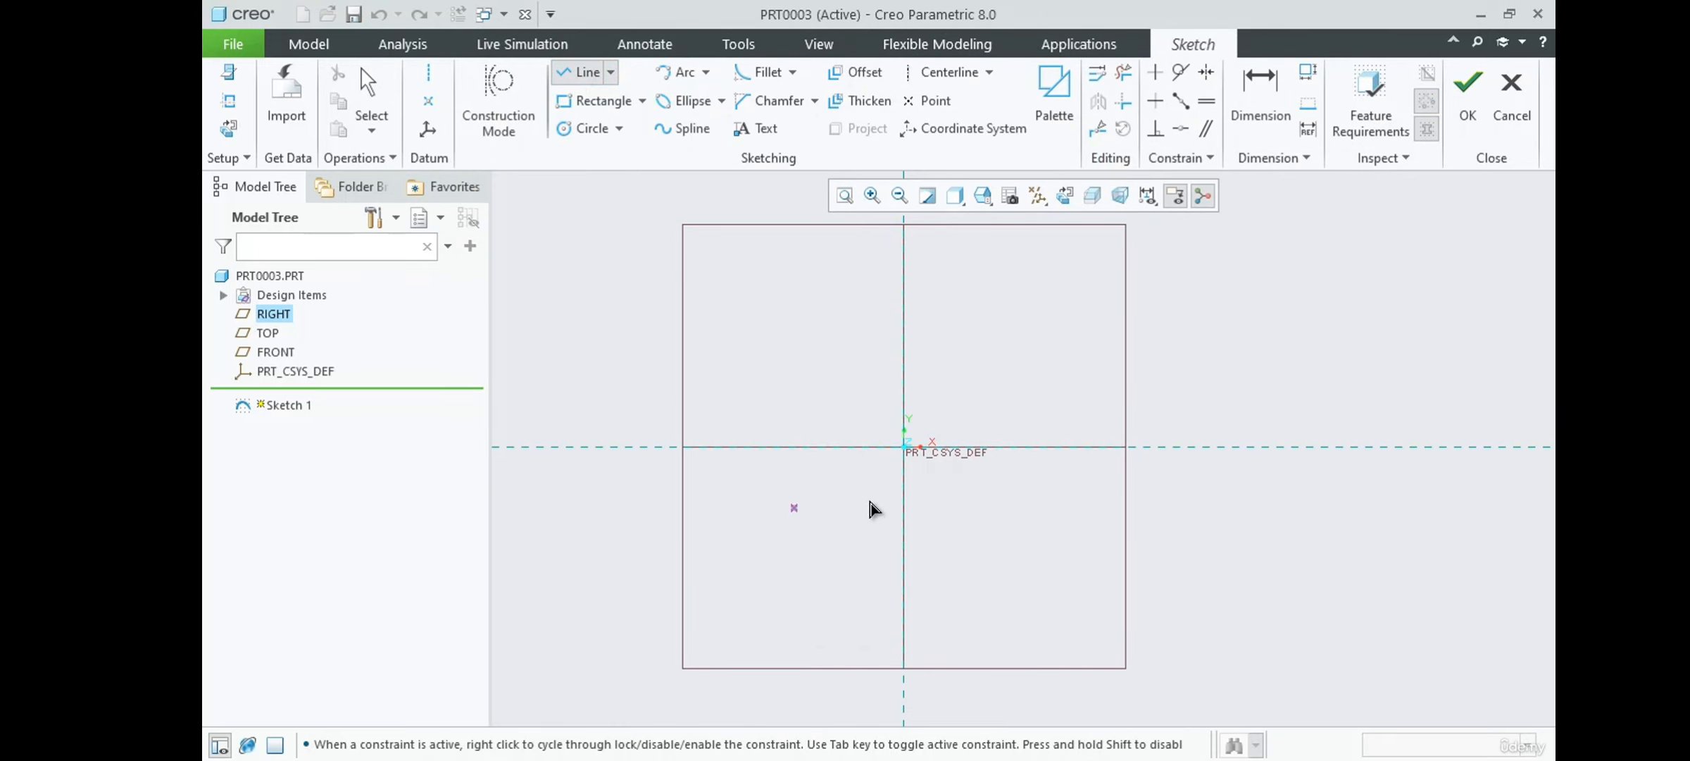
{"action": "left_click", "coordinate": [801, 254]}
{"action": "left_click", "coordinate": [800, 379]}
{"action": "left_click", "coordinate": [742, 378]}
{"action": "left_click", "coordinate": [741, 408]}
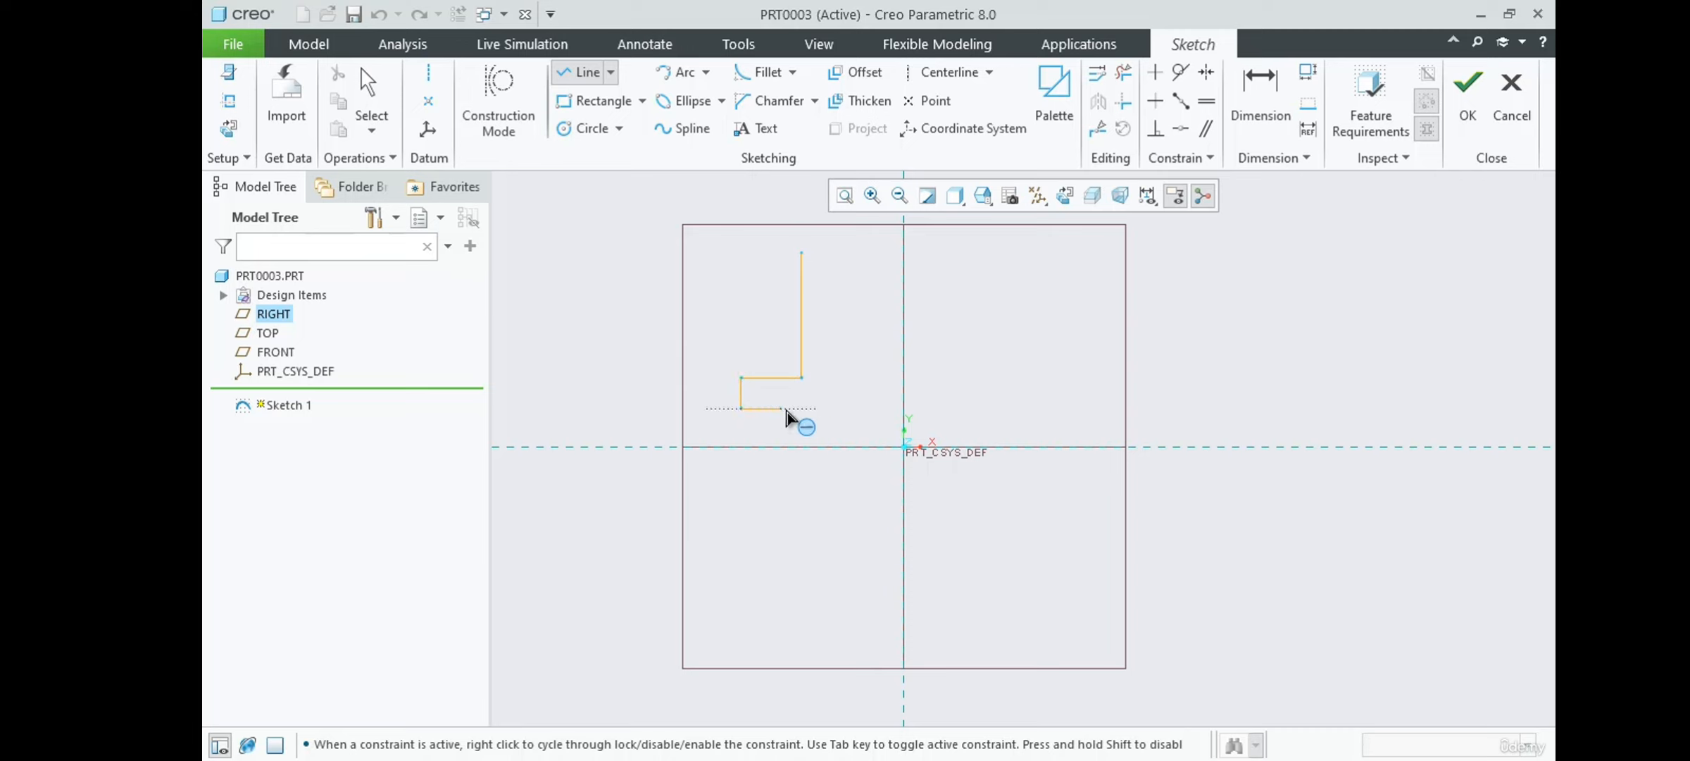
{"action": "left_click", "coordinate": [835, 409]}
Continue the line chain about 31 down, 174 right across the vertical reference to form the base, and 46 up.
{"action": "scroll", "coordinate": [834, 444], "scroll_direction": "down", "scroll_amount": 3}
{"action": "scroll", "coordinate": [824, 451], "scroll_direction": "up", "scroll_amount": 5}
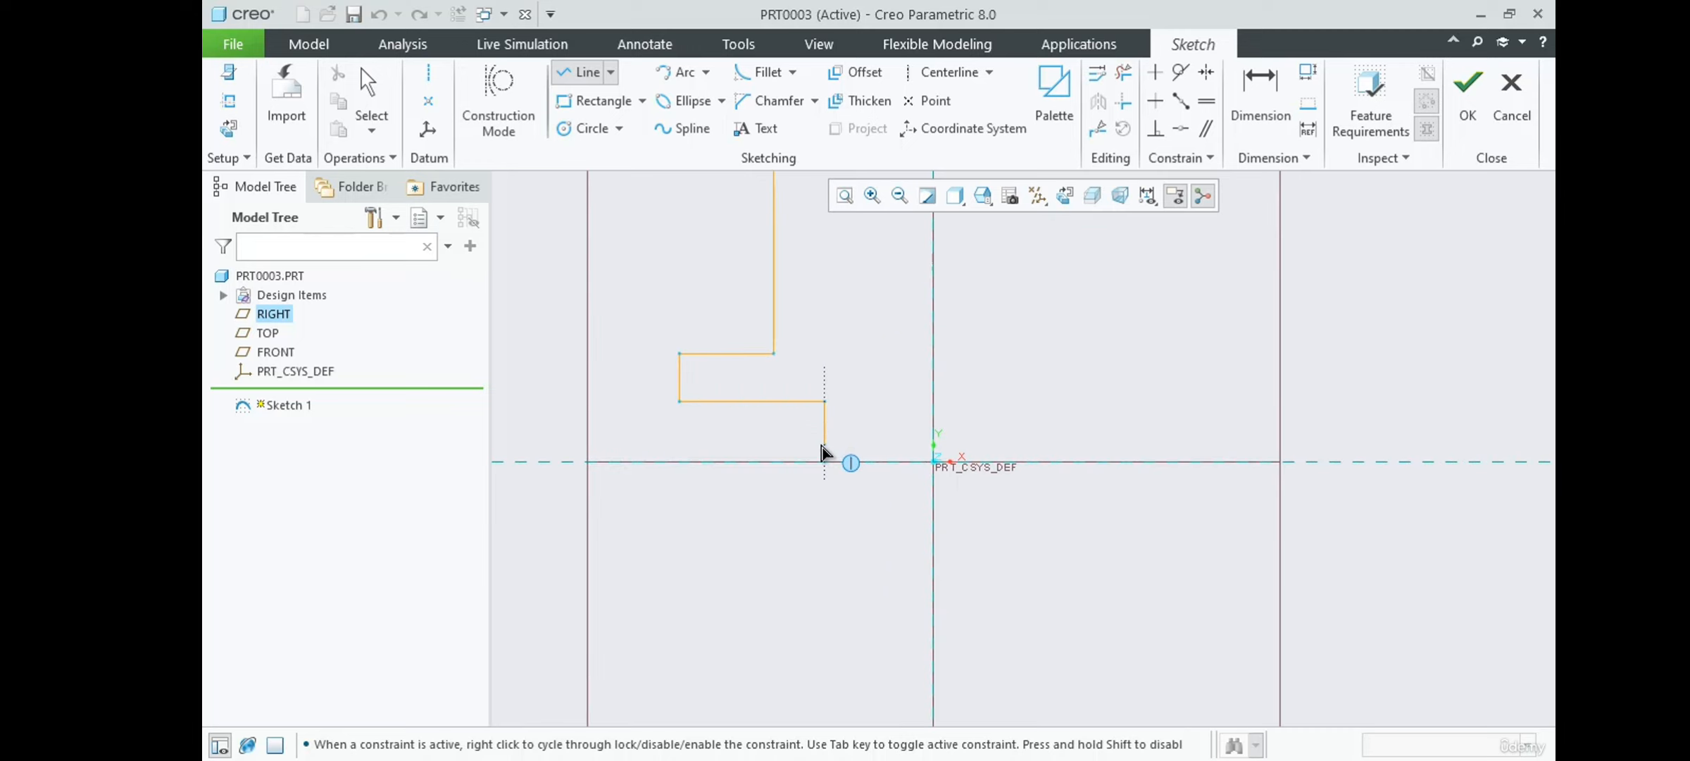
{"action": "left_click", "coordinate": [825, 444]}
{"action": "left_click", "coordinate": [1062, 444]}
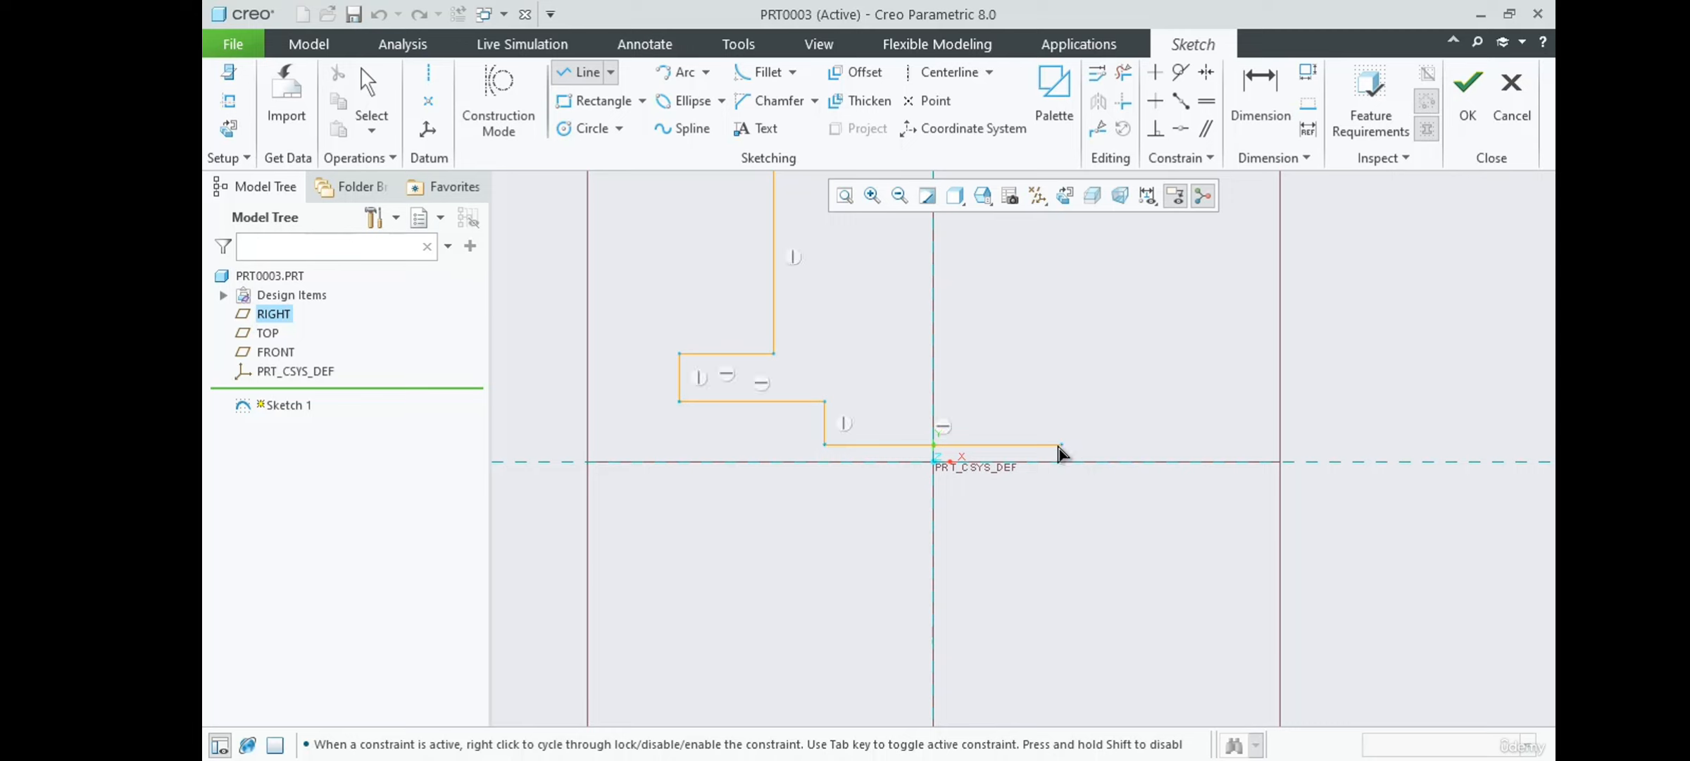
{"action": "left_click", "coordinate": [1061, 384]}
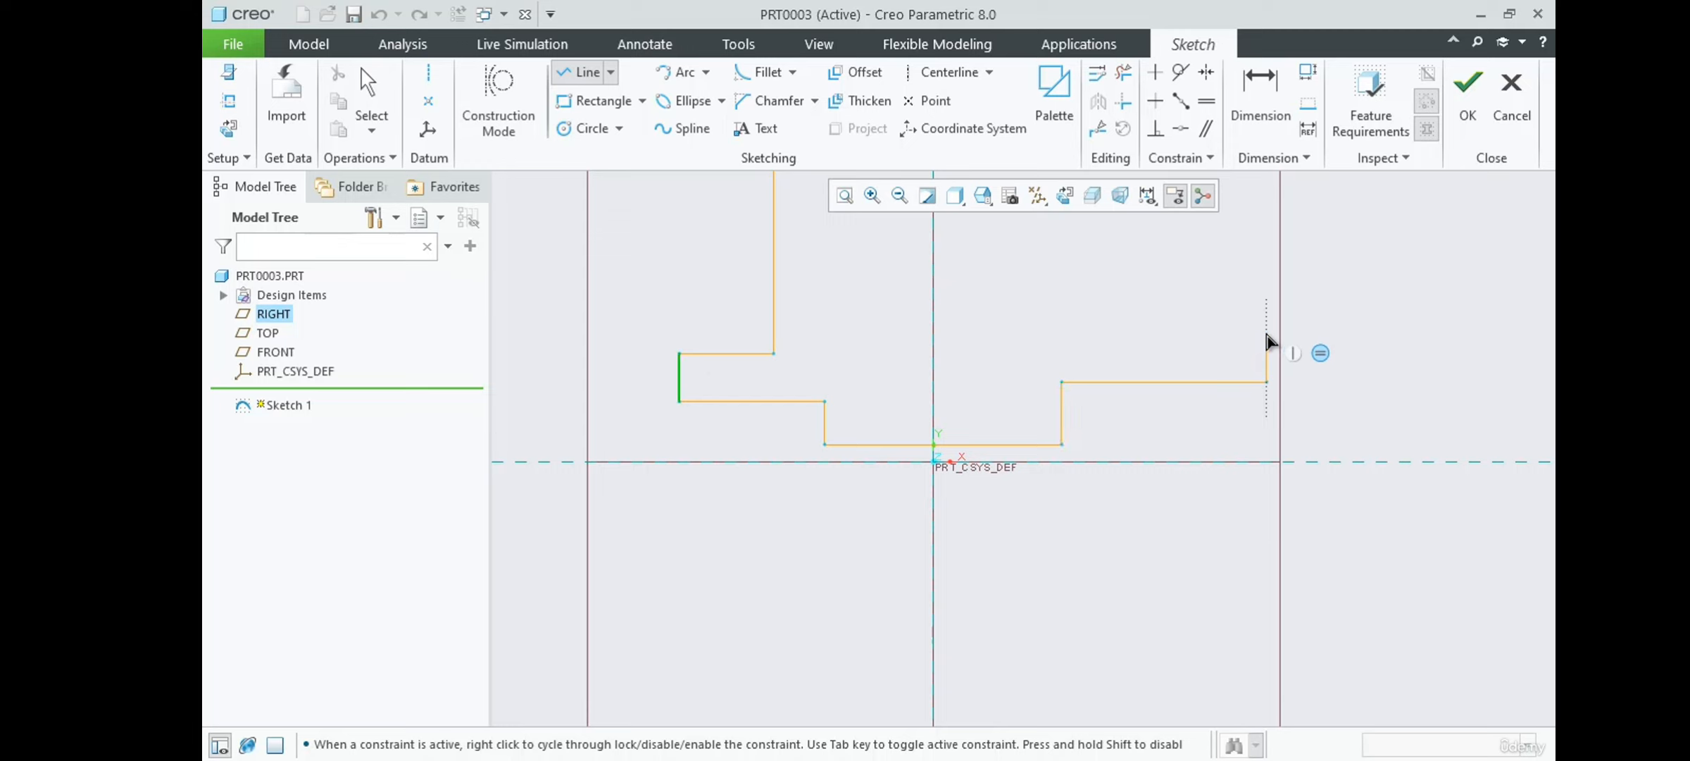
Continue the chain around the right arm, about 151 right, 58 up, 165 left and 121 up, and end it there.
{"action": "left_click", "coordinate": [1266, 305]}
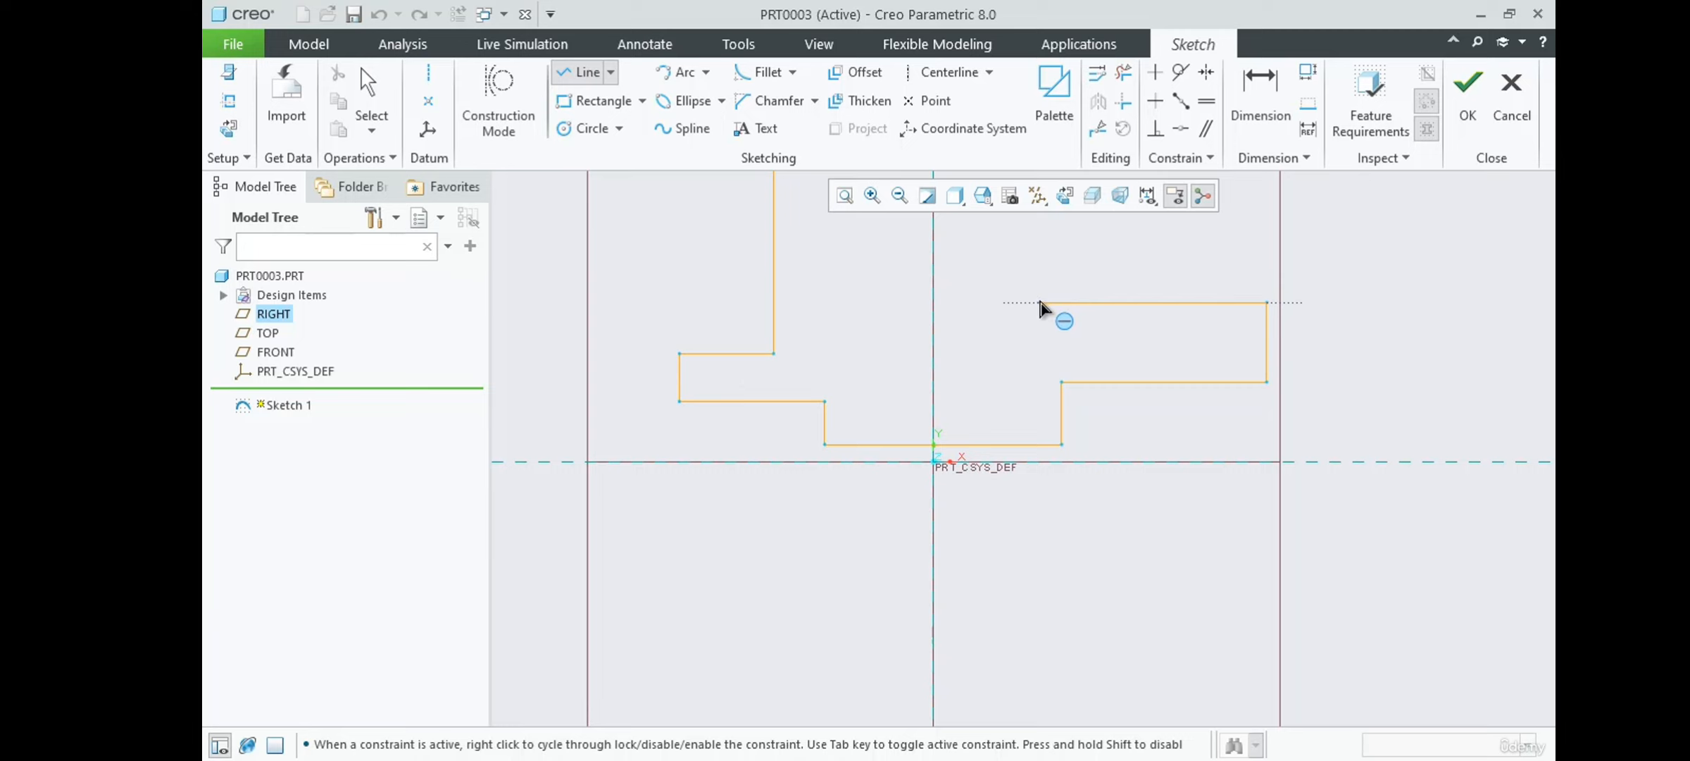
{"action": "left_click", "coordinate": [1042, 303]}
{"action": "scroll", "coordinate": [983, 552], "scroll_direction": "up", "scroll_amount": 2}
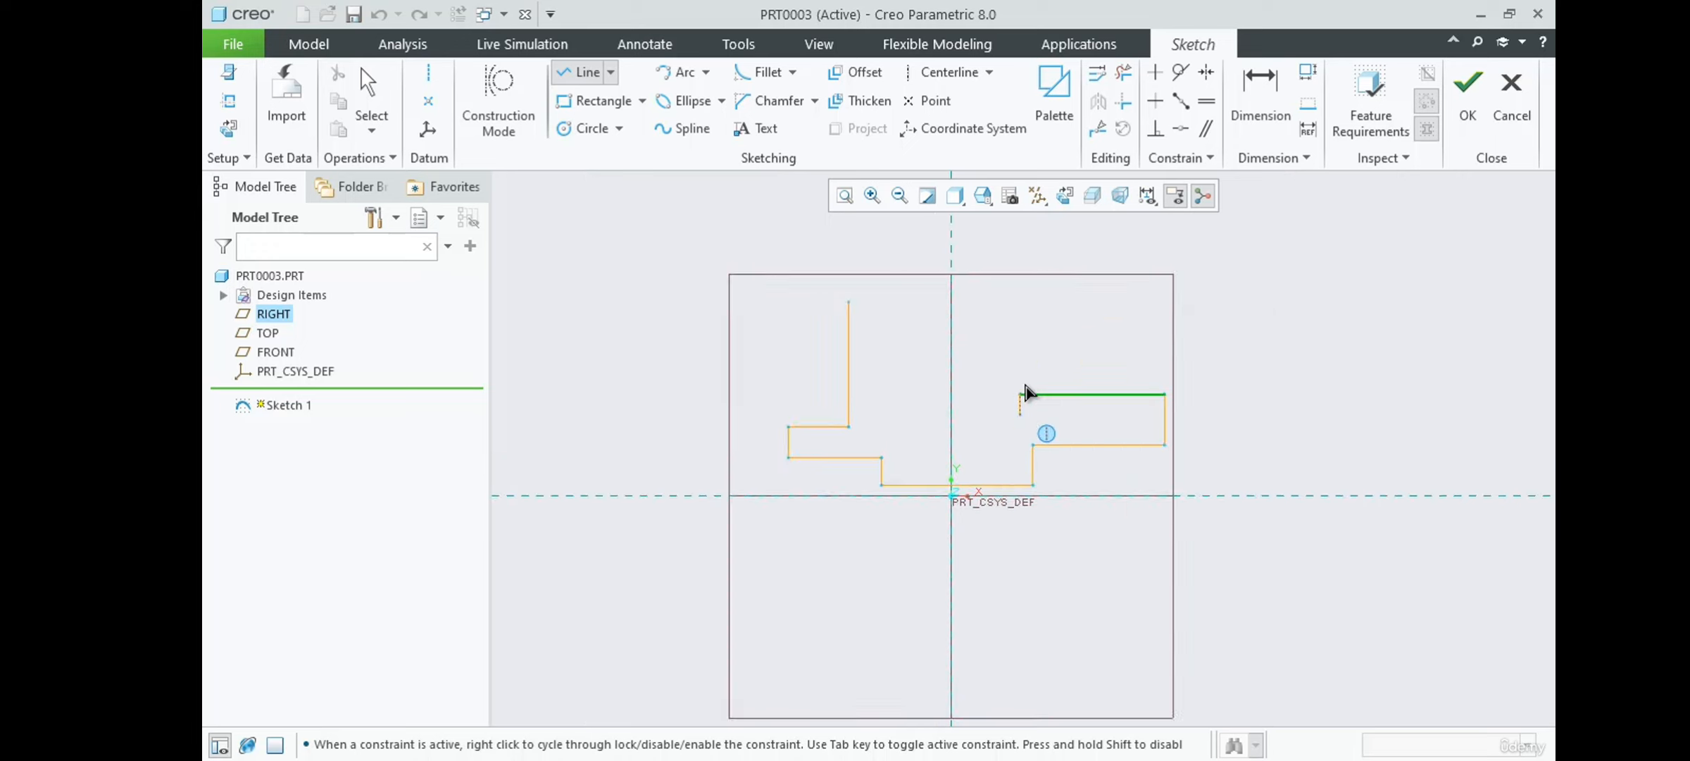
{"action": "scroll", "coordinate": [1020, 354], "scroll_direction": "down", "scroll_amount": 2}
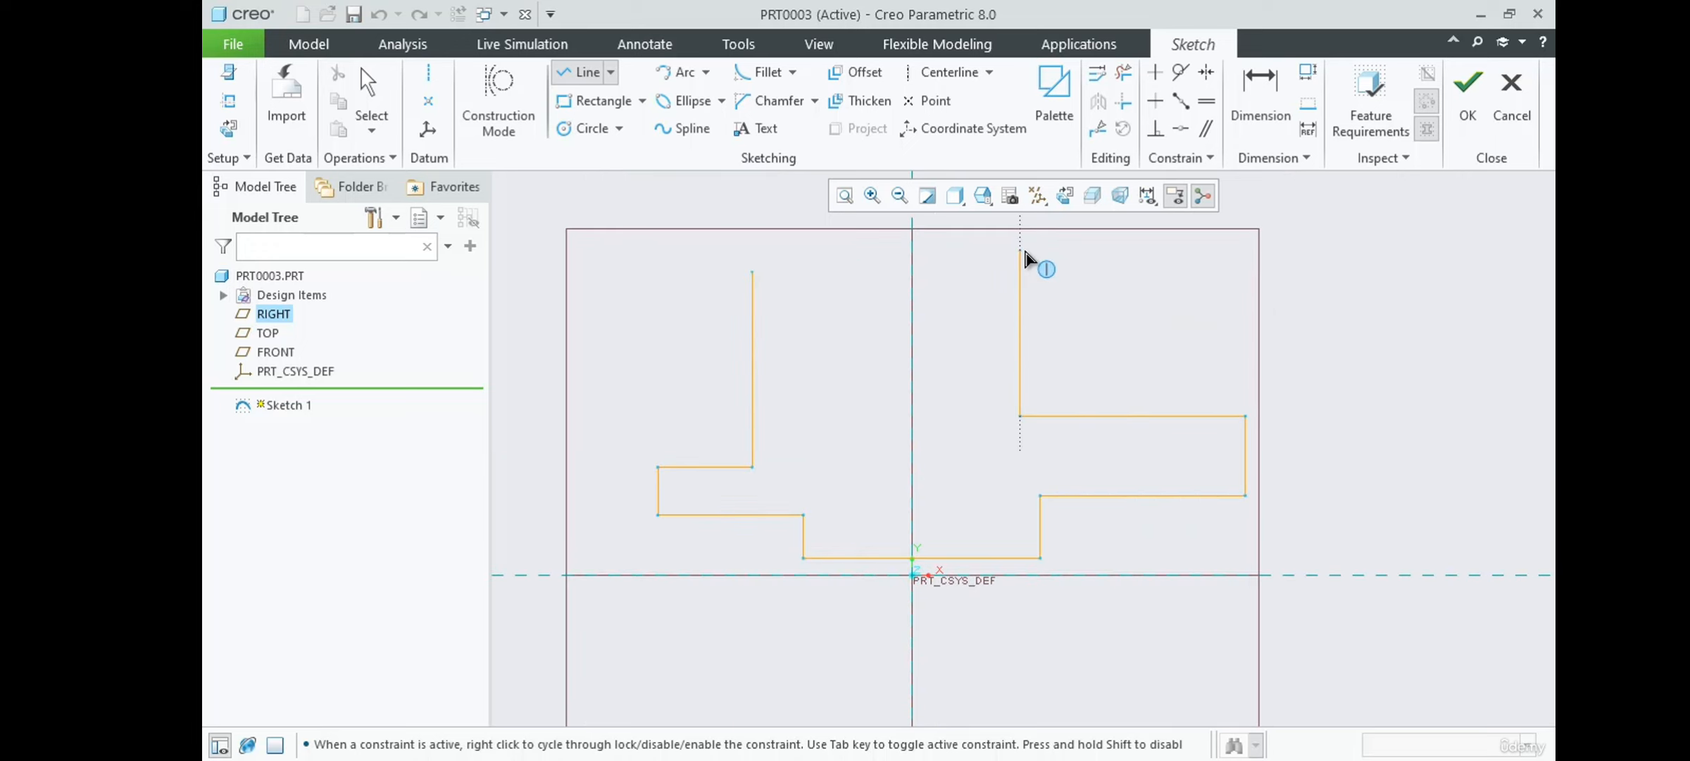
{"action": "left_click", "coordinate": [1022, 250]}
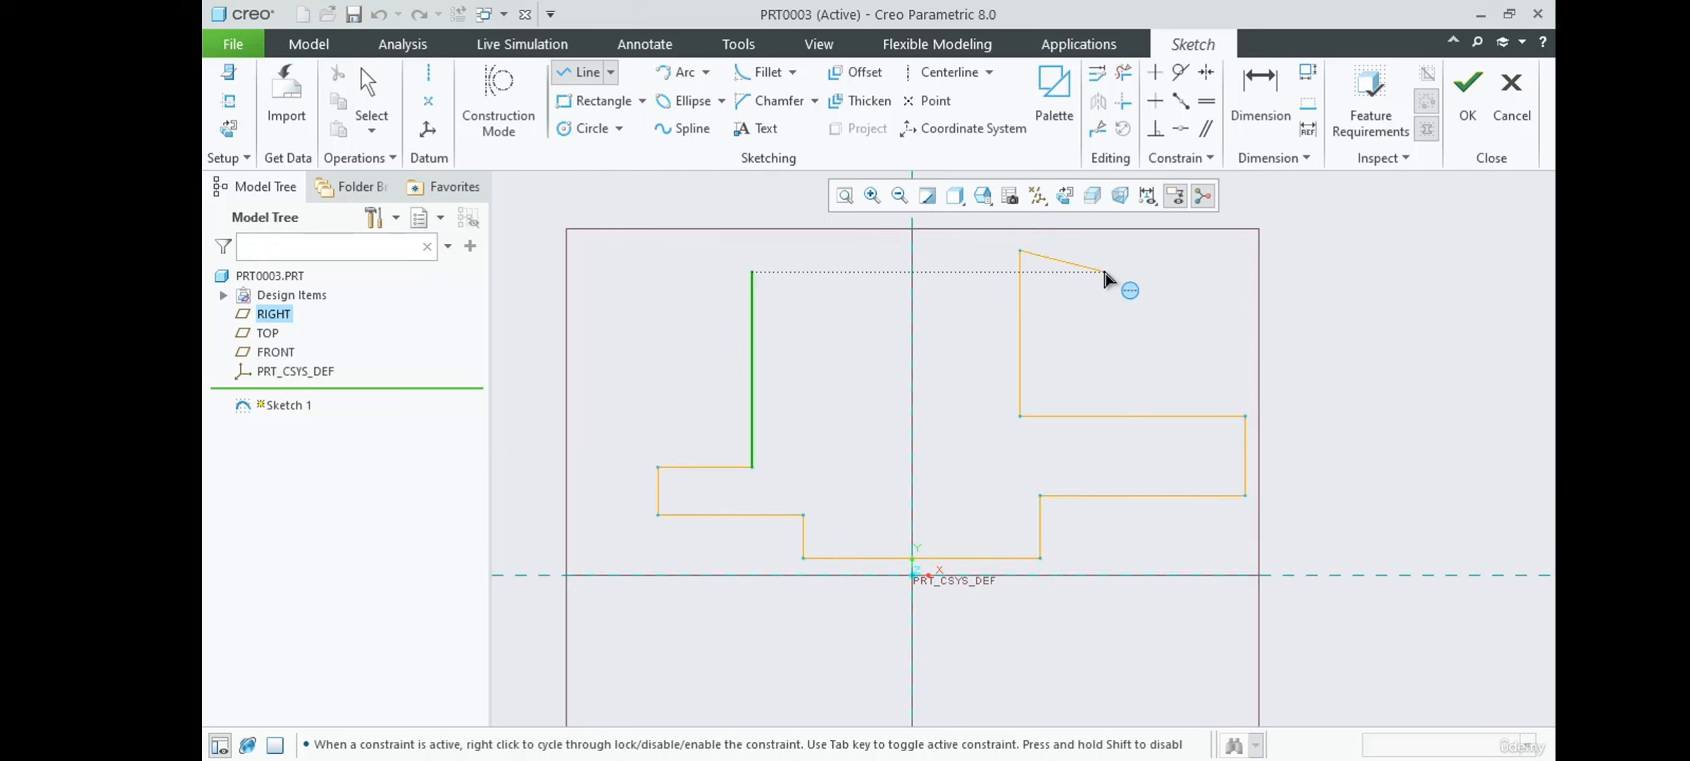
{"action": "middle_click", "coordinate": [1106, 272]}
{"action": "middle_click", "coordinate": [1110, 278]}
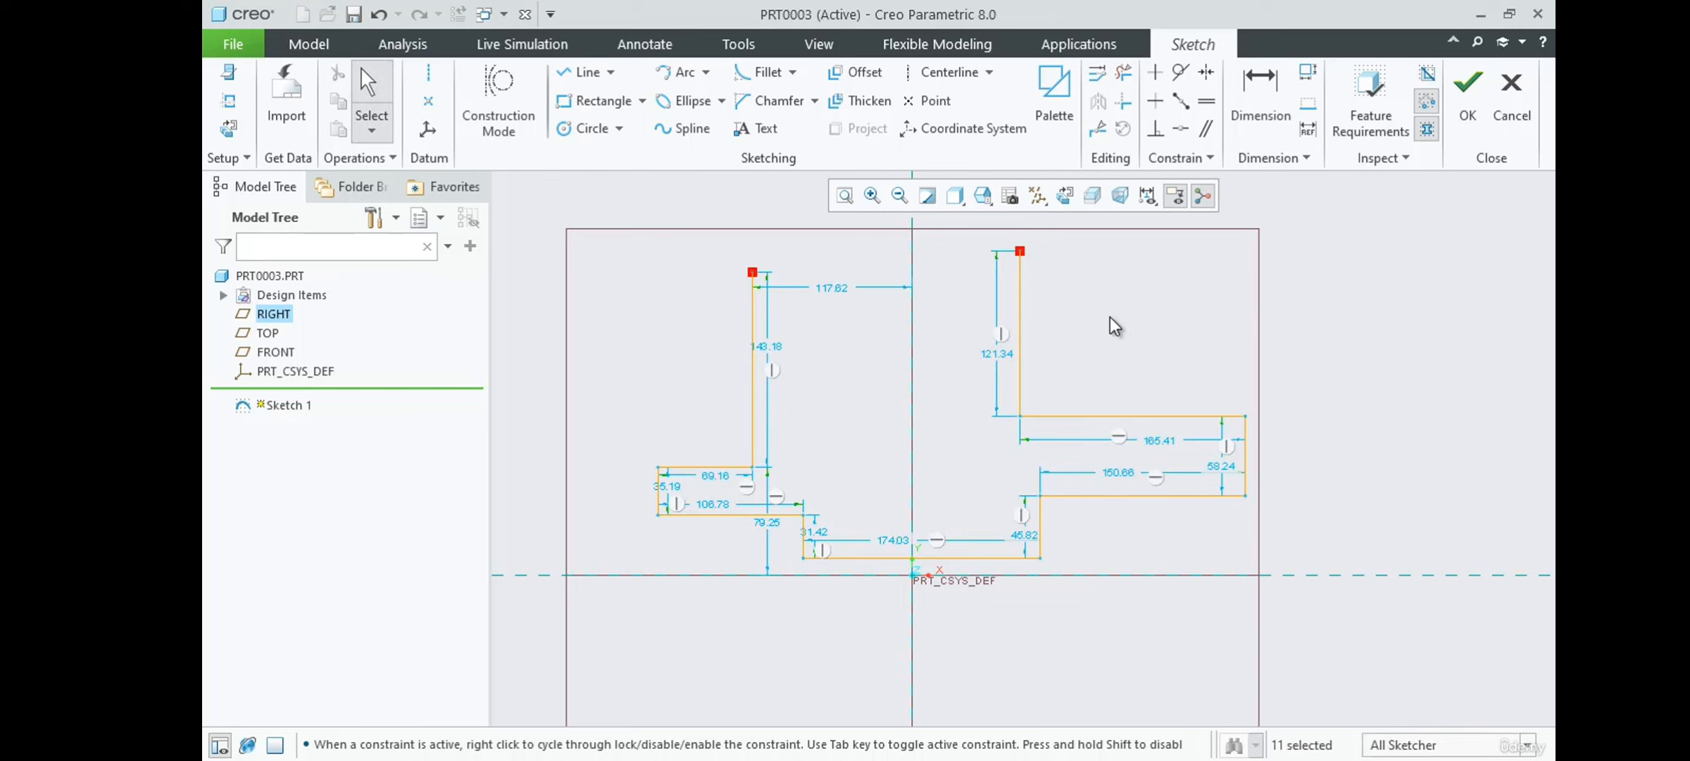
Reposition the base line's width dimension below the horizontal reference.
{"action": "scroll", "coordinate": [1111, 317], "scroll_direction": "up", "scroll_amount": 1}
{"action": "scroll", "coordinate": [935, 518], "scroll_direction": "down", "scroll_amount": 2}
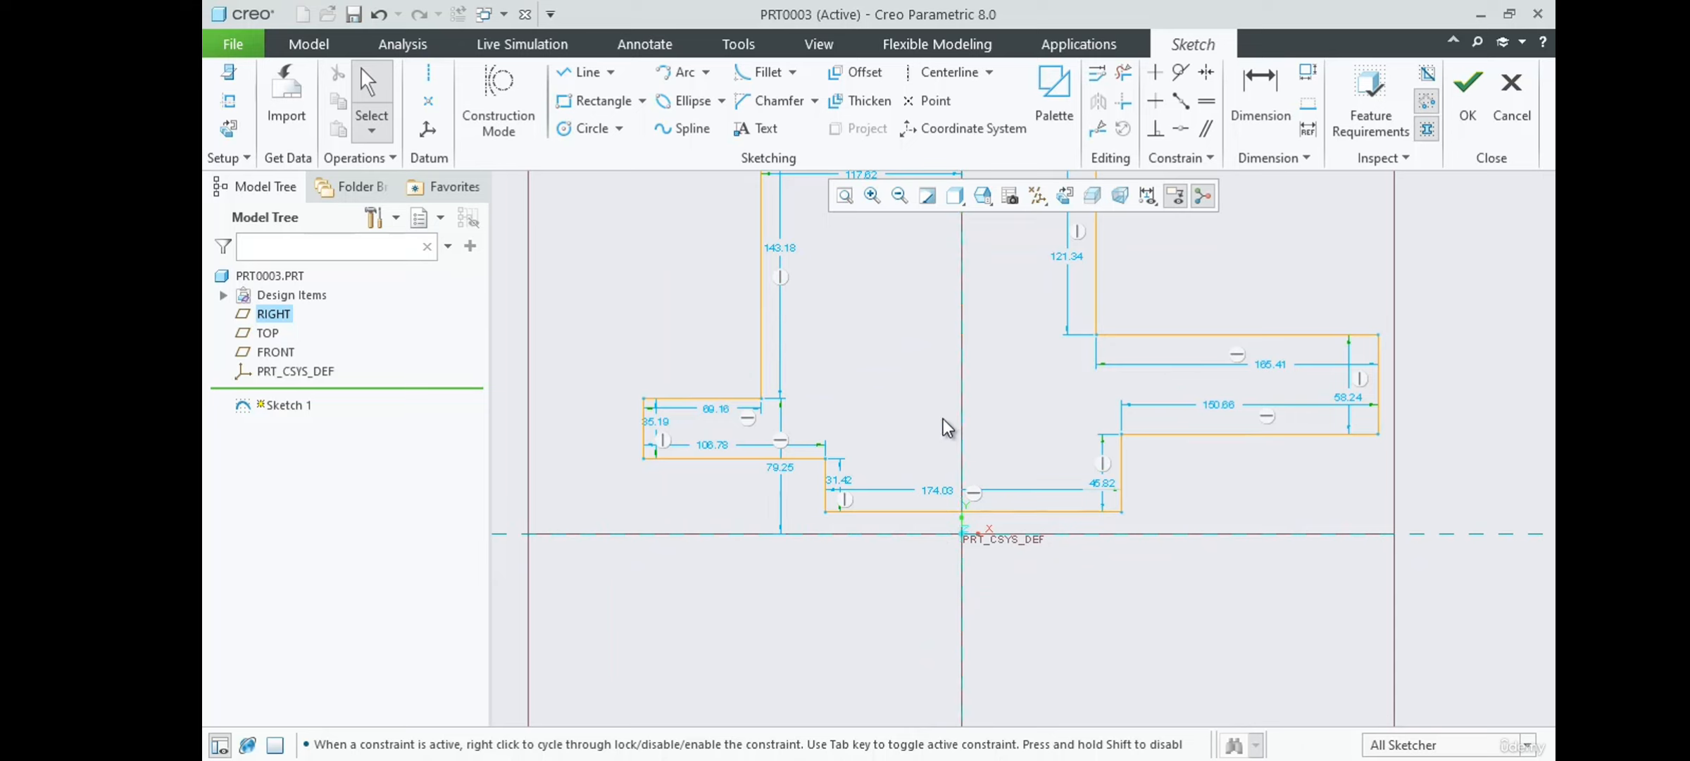
{"action": "left_click", "coordinate": [961, 343]}
{"action": "left_click", "coordinate": [999, 374]}
{"action": "scroll", "coordinate": [1002, 430], "scroll_direction": "down", "scroll_amount": 2}
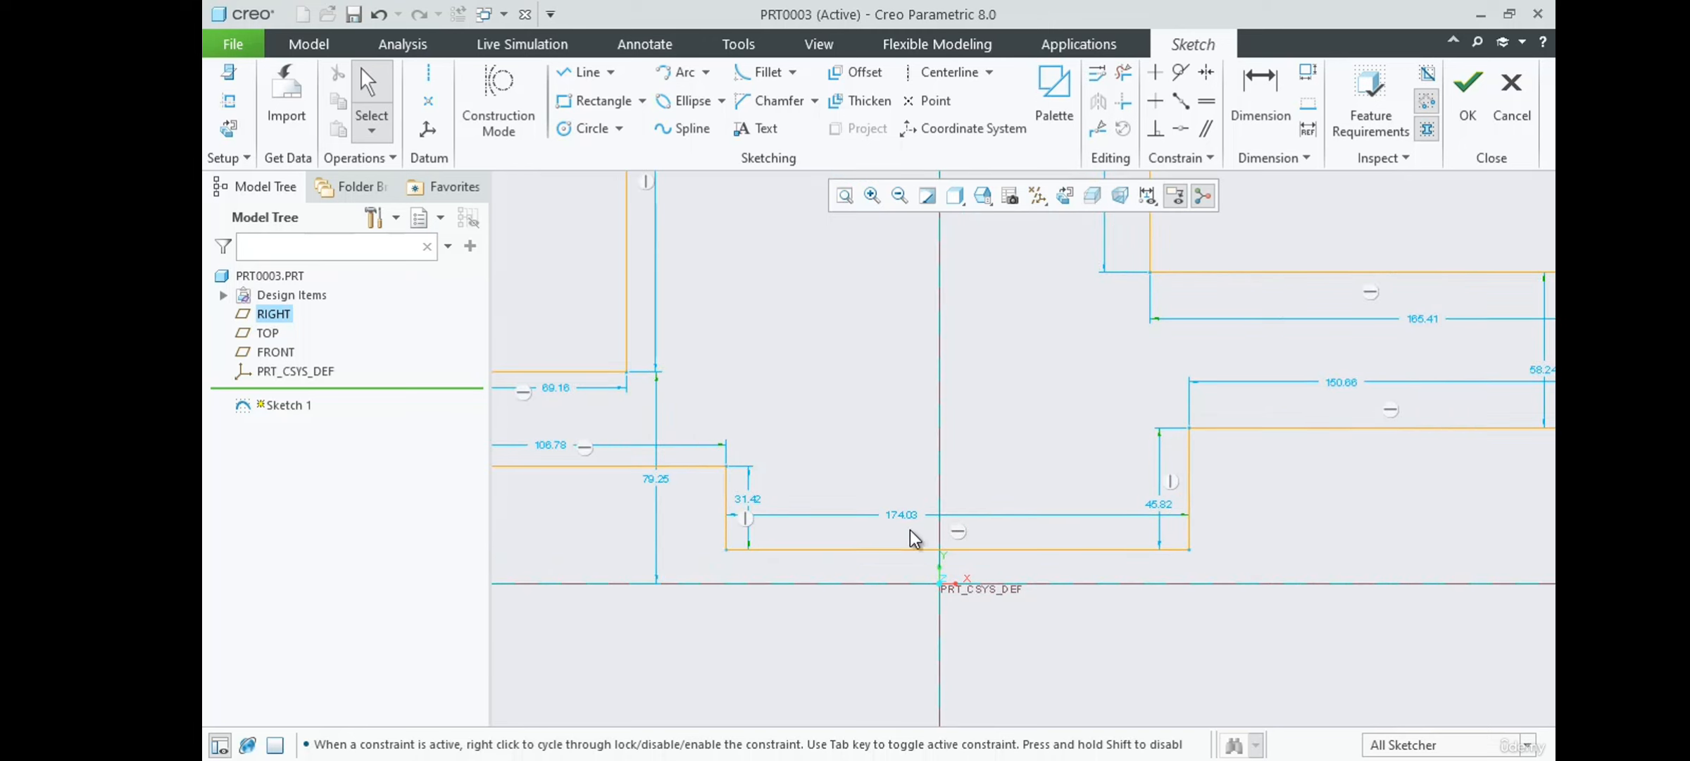
{"action": "left_click_drag", "start_coordinate": [897, 518], "coordinate": [901, 640]}
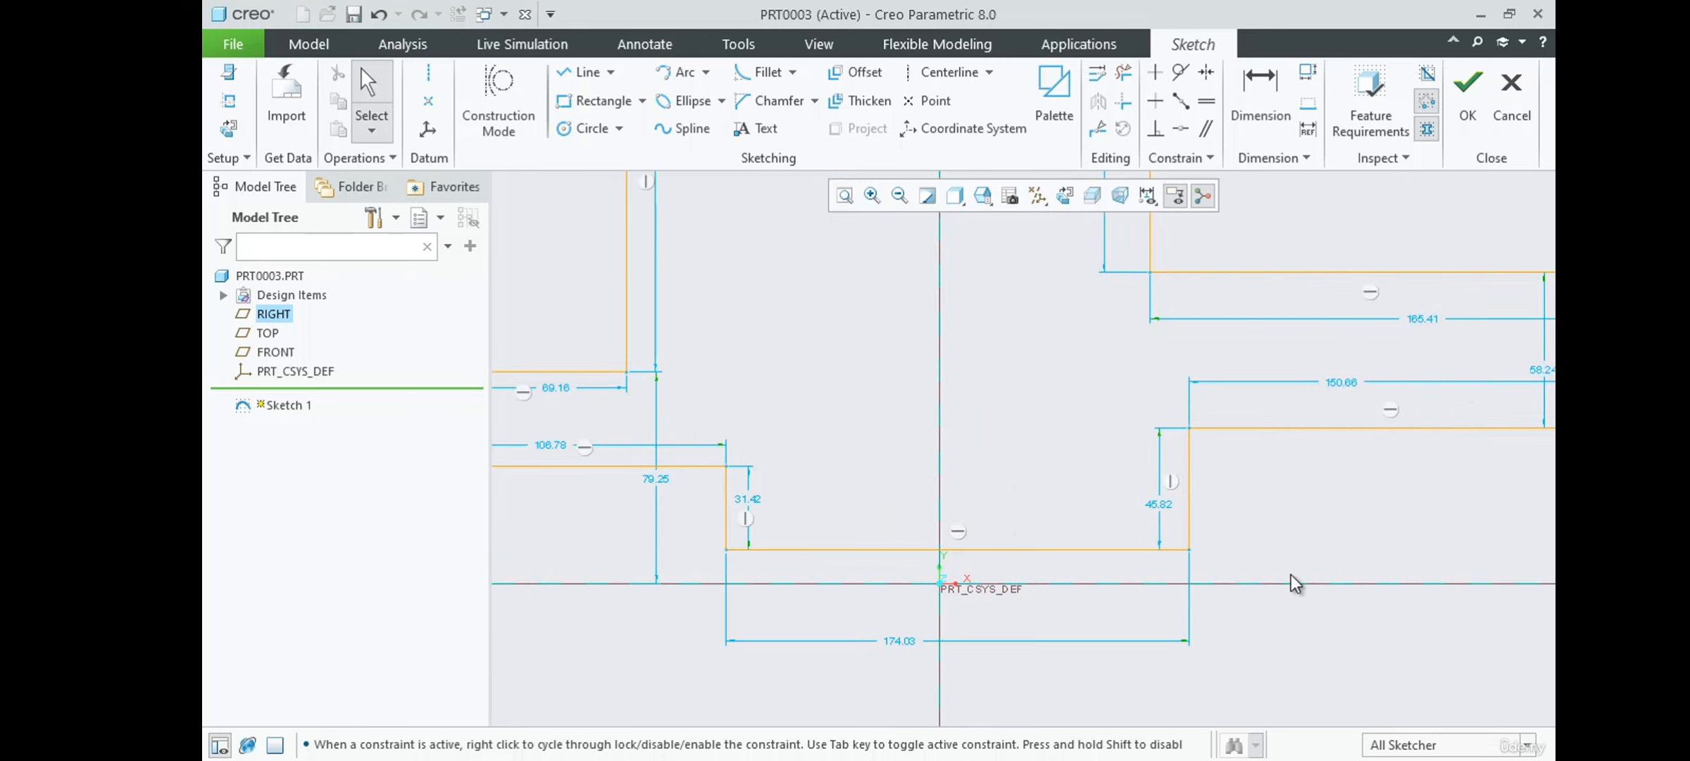
Constrain the profile's base line to be coincident with the horizontal reference.
{"action": "scroll", "coordinate": [1024, 352], "scroll_direction": "up", "scroll_amount": 2}
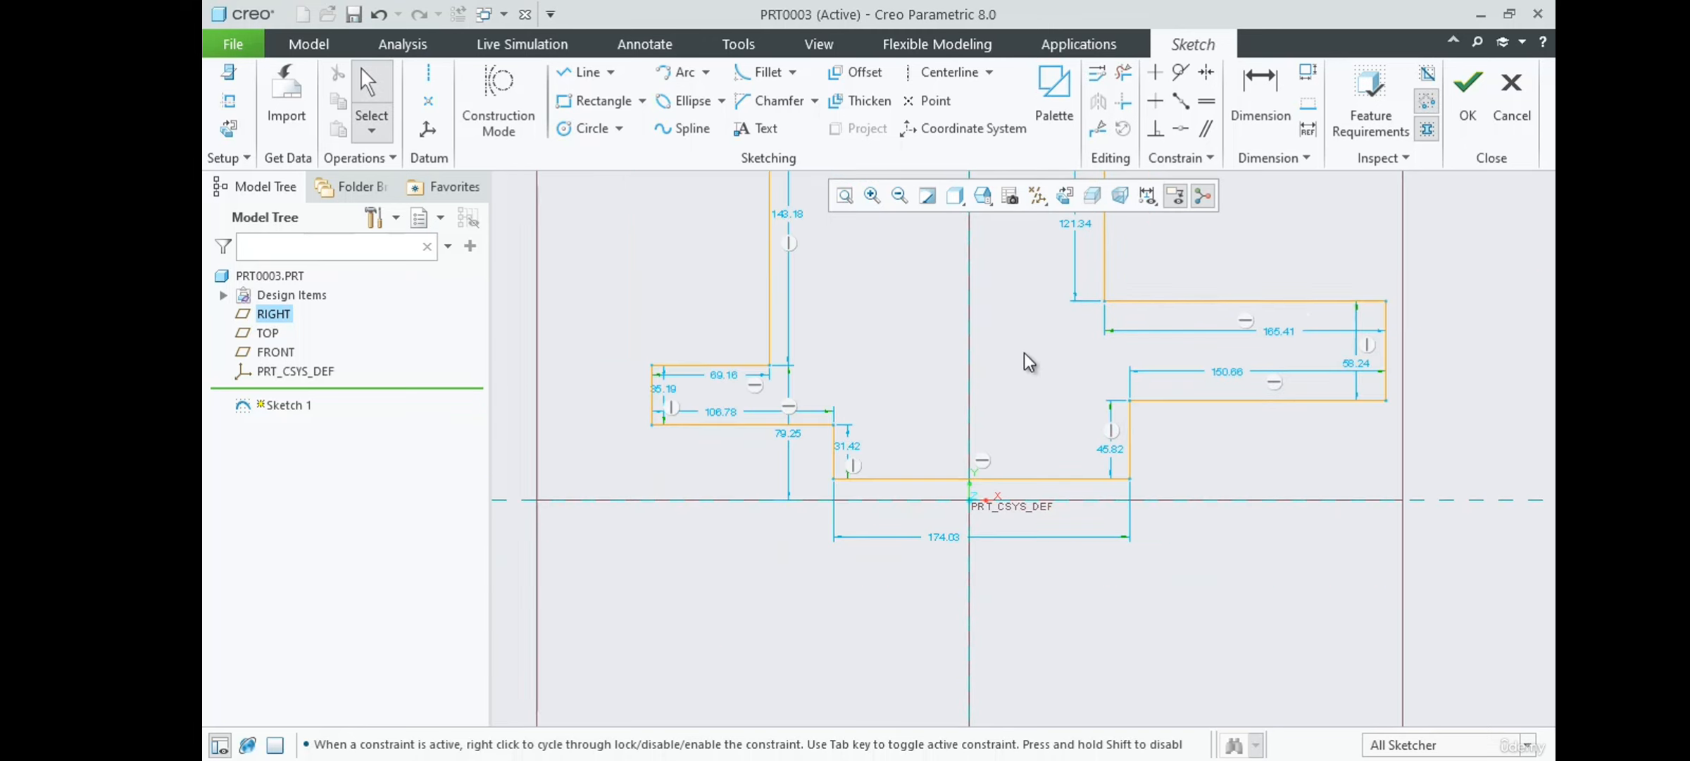
{"action": "left_click", "coordinate": [1037, 477]}
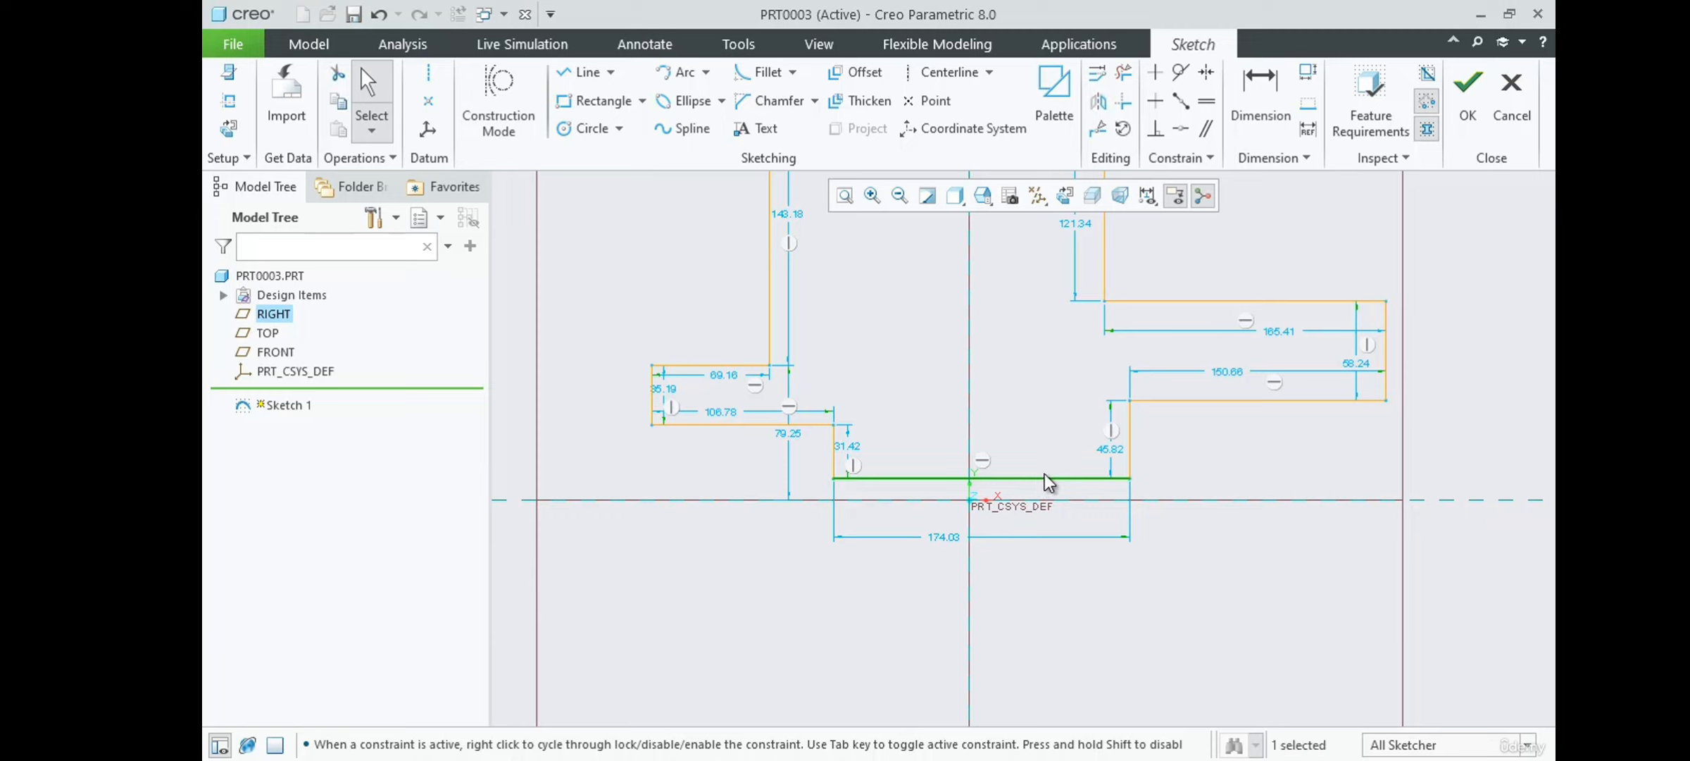
{"action": "left_click", "coordinate": [1168, 444]}
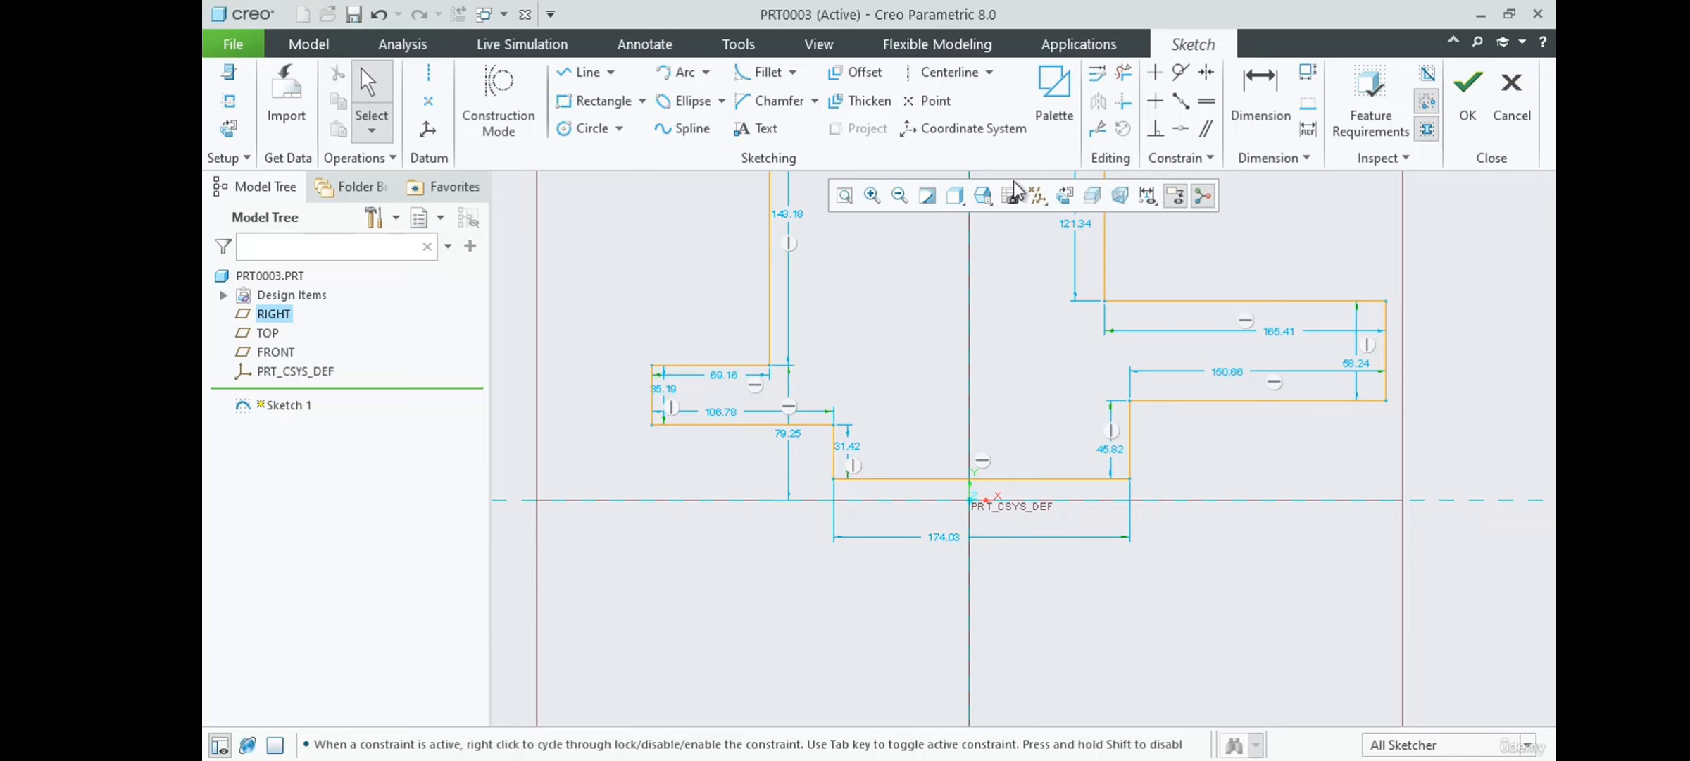
{"action": "left_click", "coordinate": [1176, 131]}
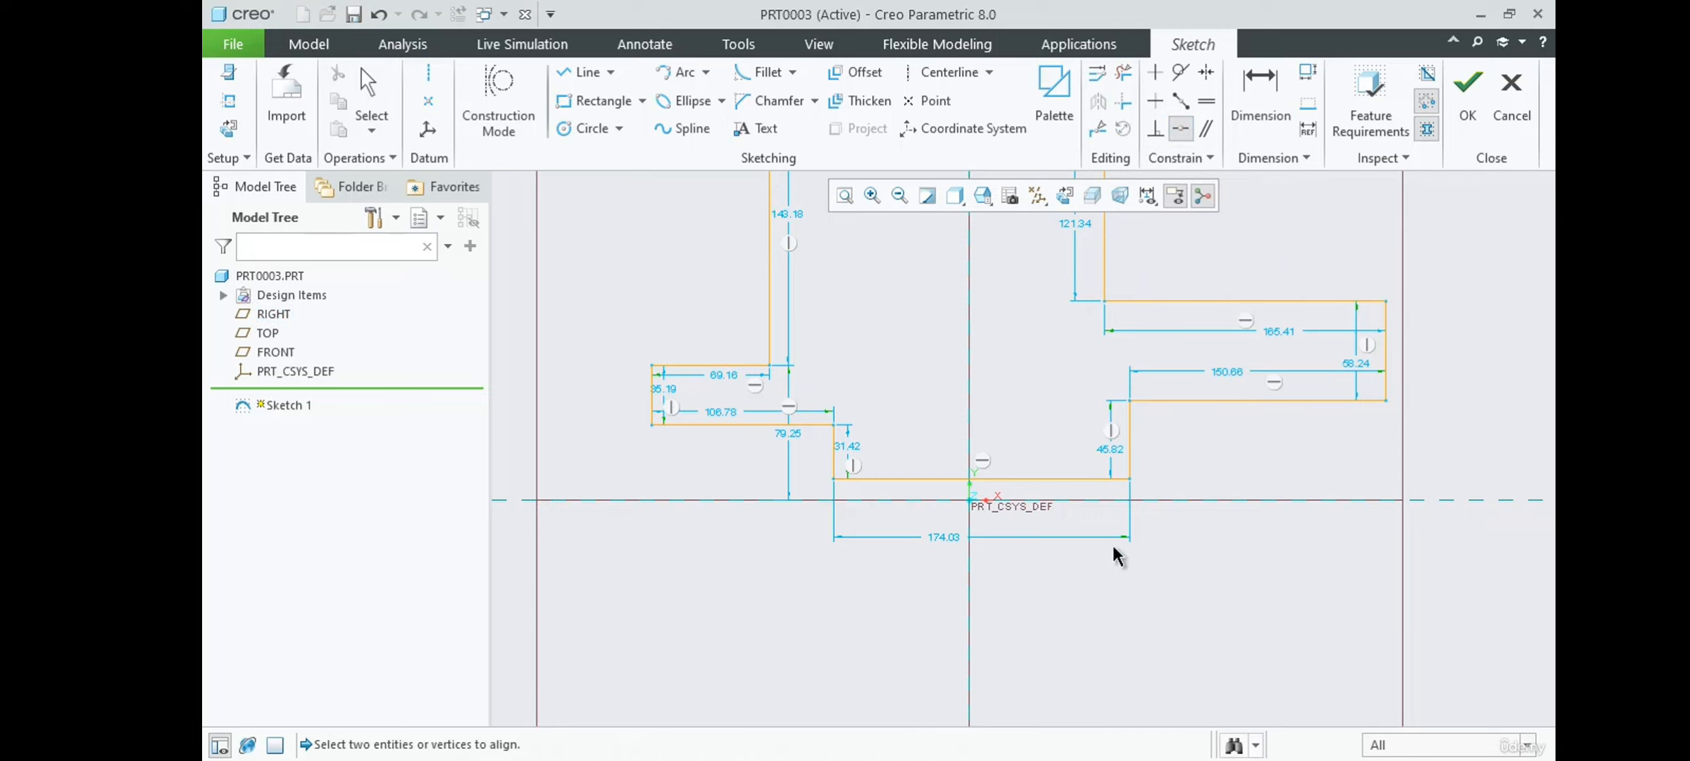
{"action": "left_click", "coordinate": [1063, 478]}
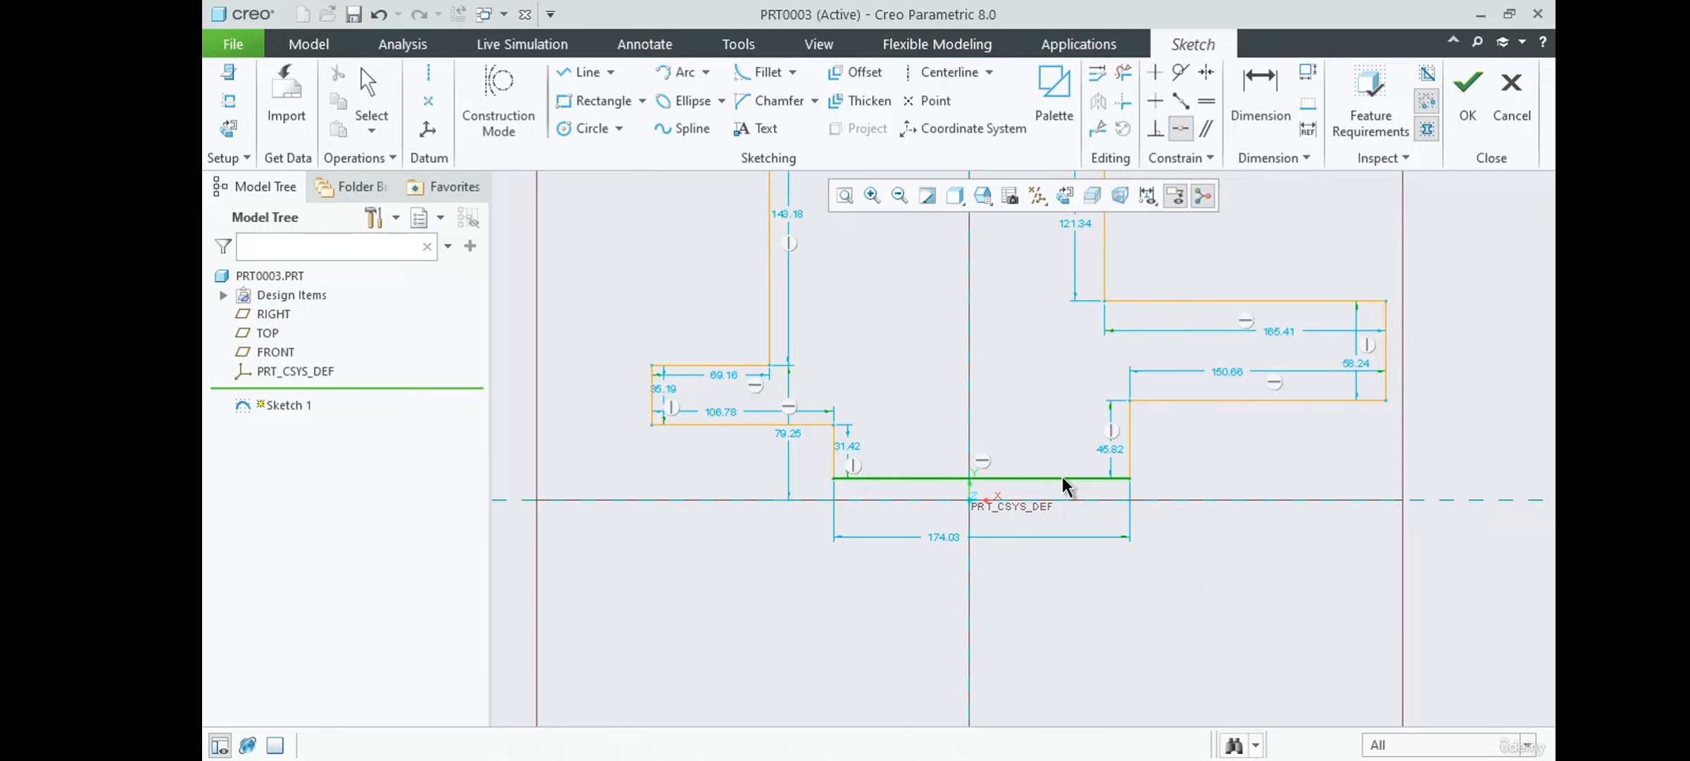
{"action": "left_click", "coordinate": [1184, 503]}
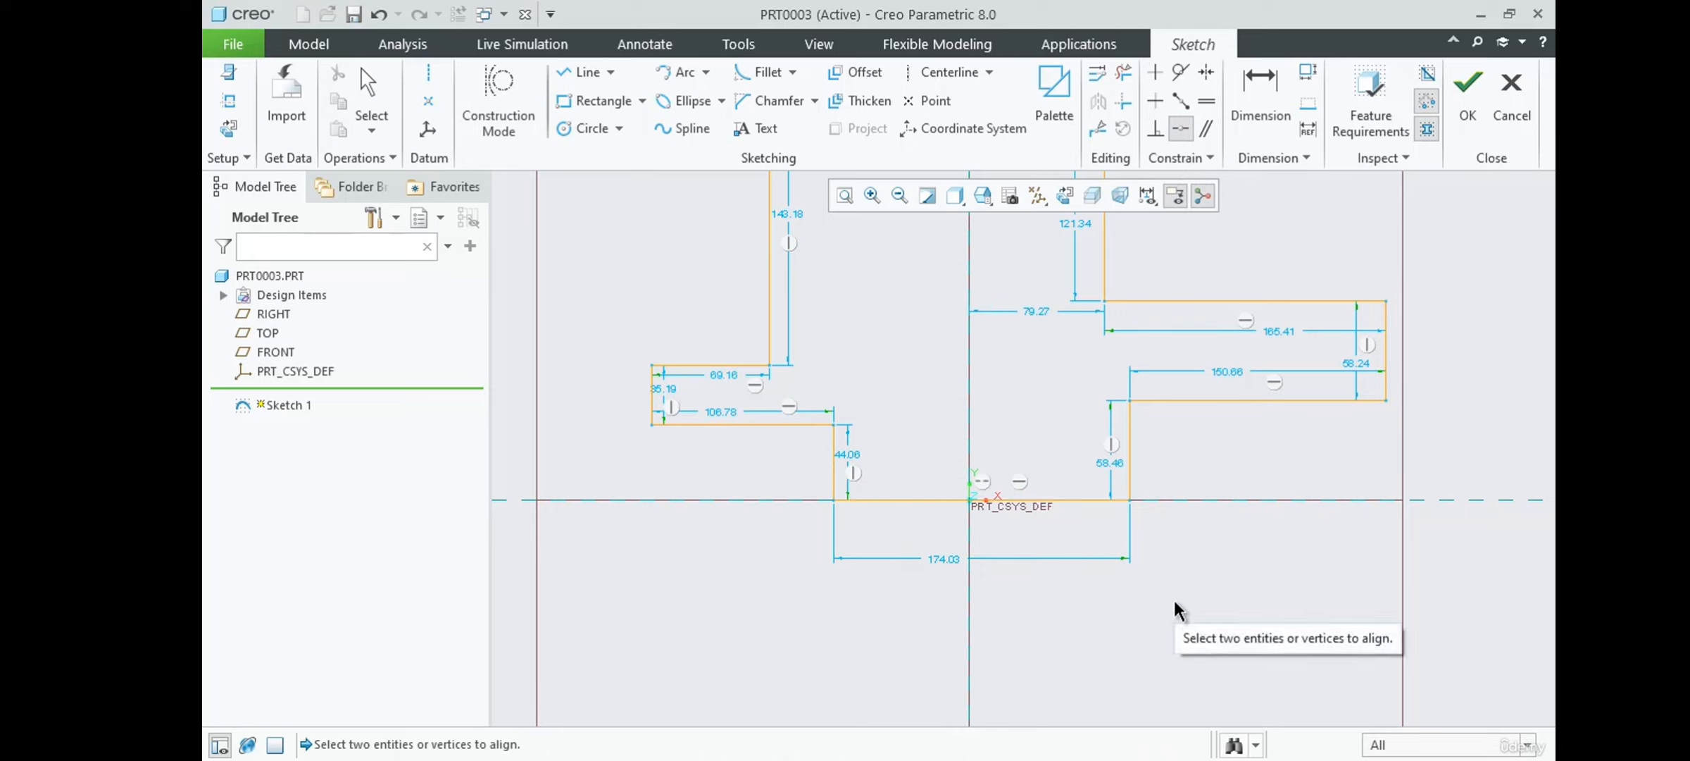
{"action": "middle_click", "coordinate": [1175, 597]}
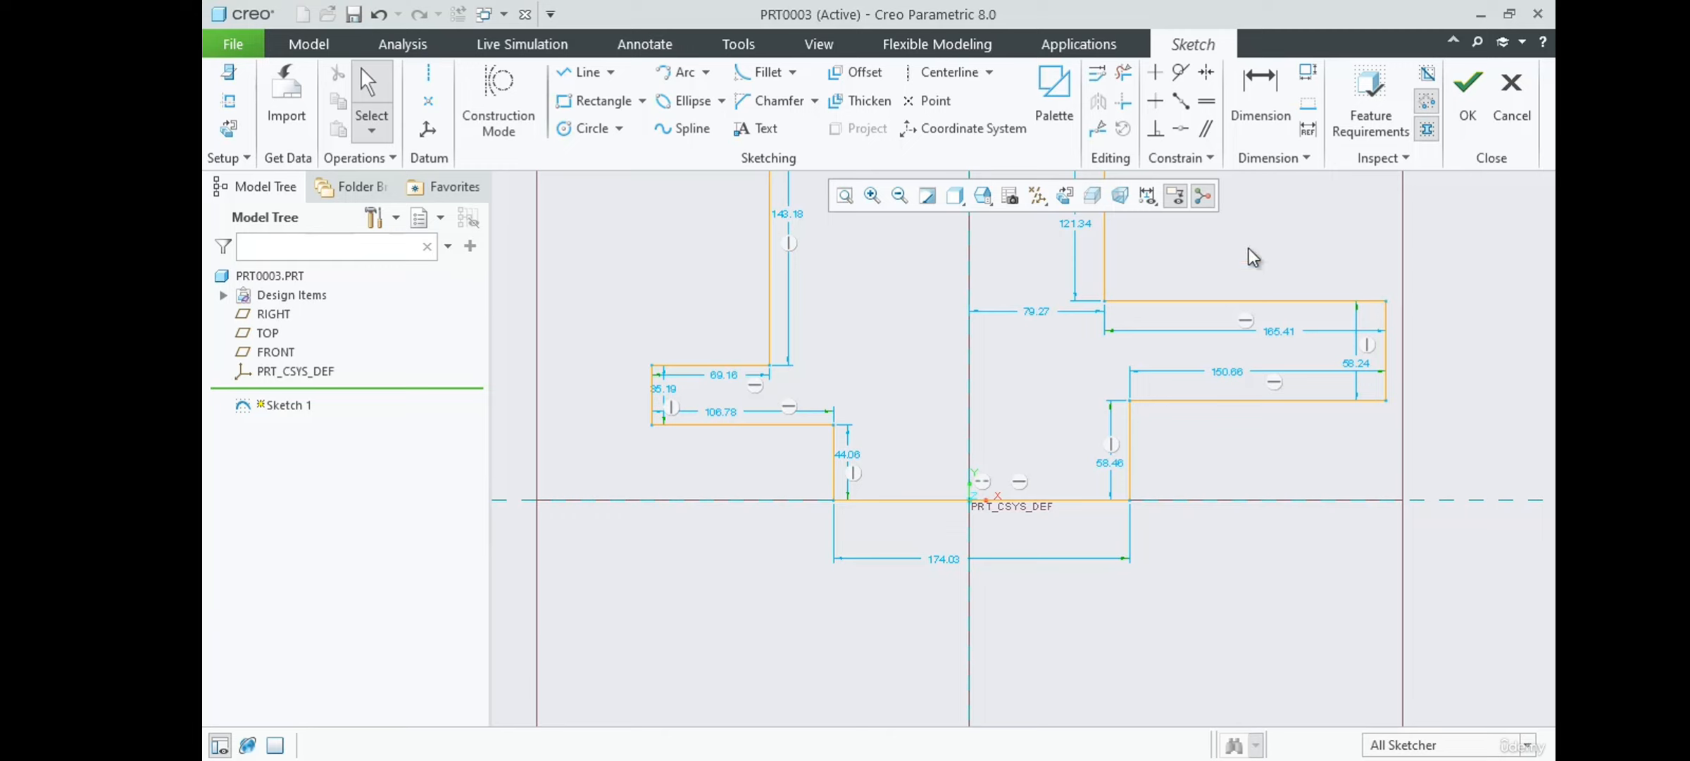
Make the leg's two upper corners and the two corners where the uprights meet the arms symmetric about the vertical reference.
{"action": "left_click", "coordinate": [1206, 74]}
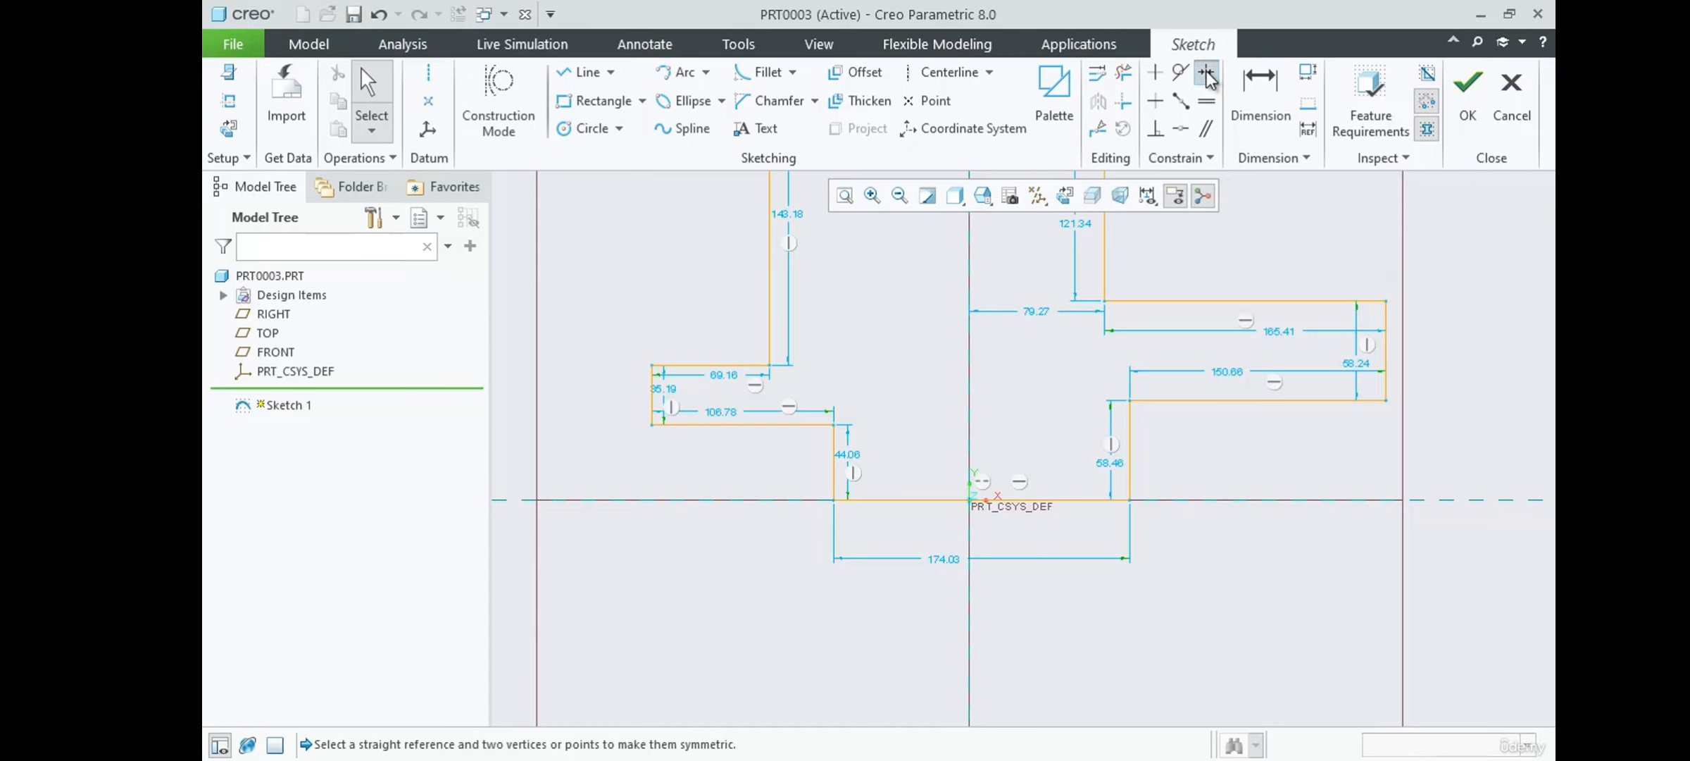
{"action": "left_click", "coordinate": [971, 407]}
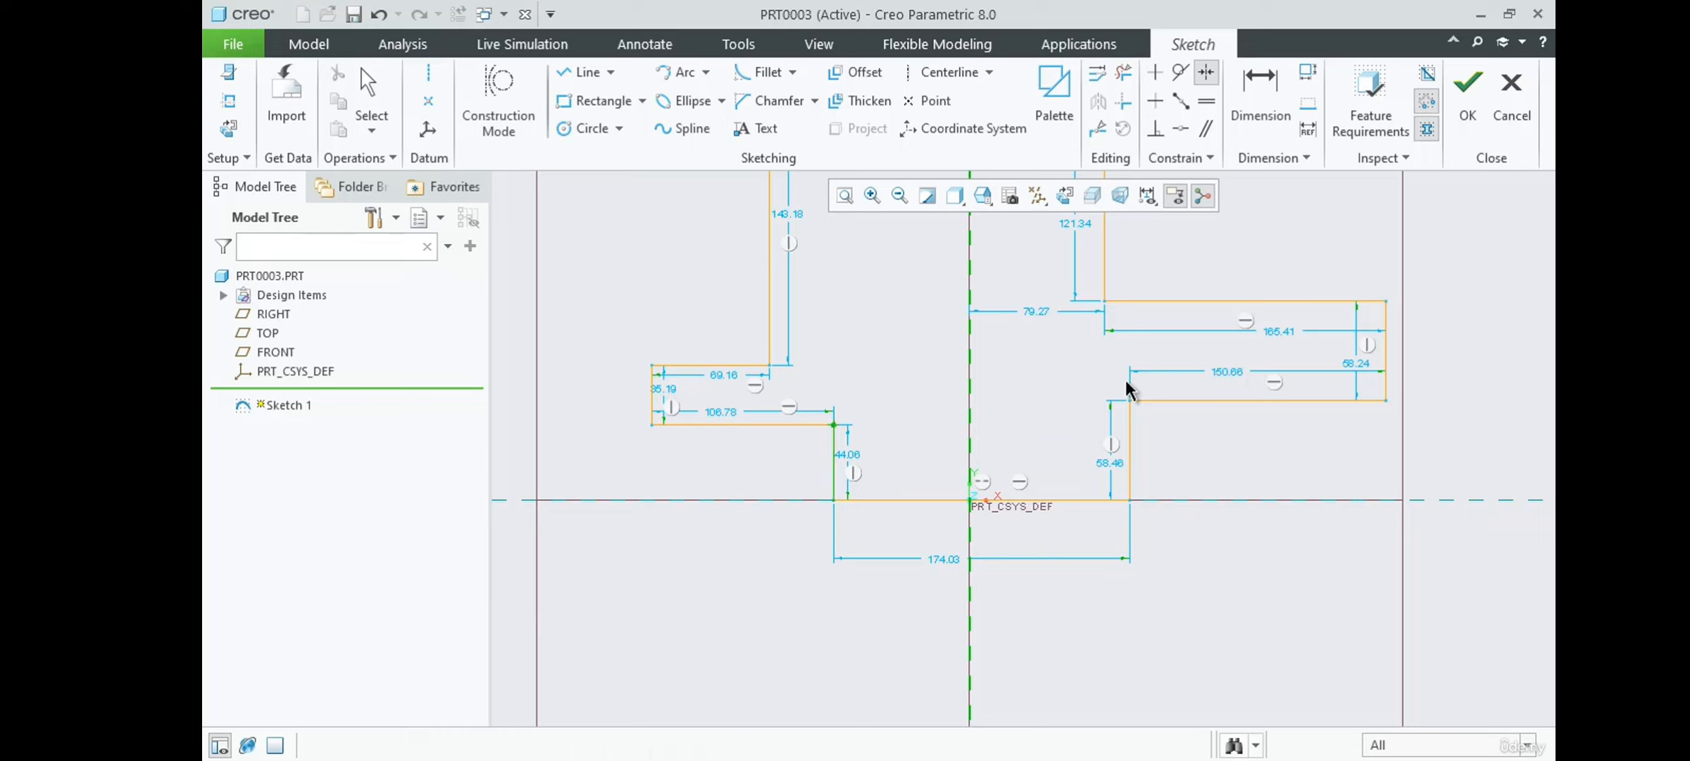
{"action": "left_click", "coordinate": [1130, 400]}
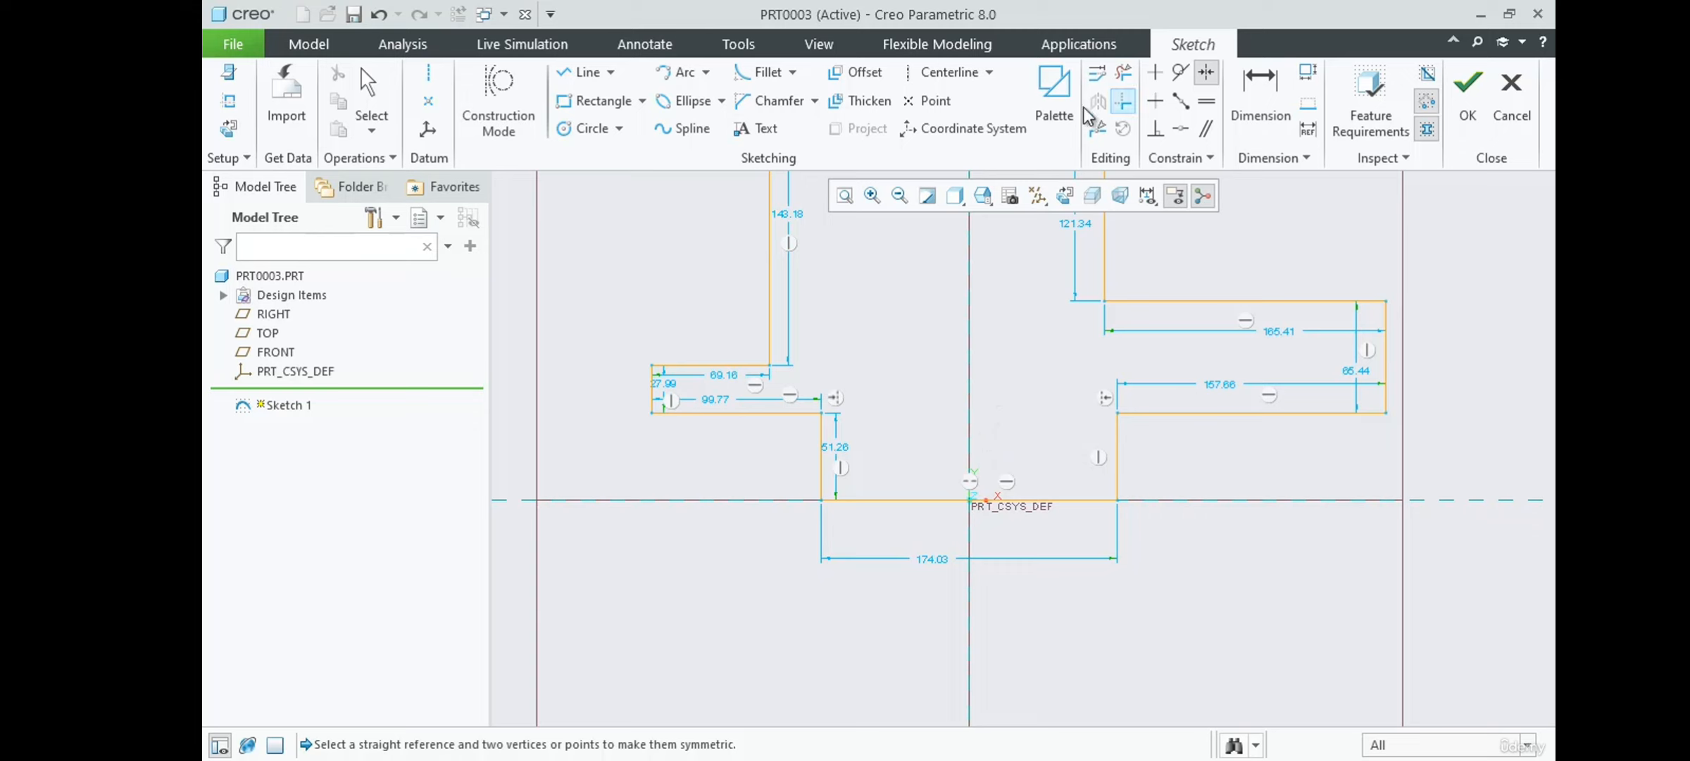
{"action": "left_click", "coordinate": [971, 311]}
{"action": "left_click", "coordinate": [772, 371]}
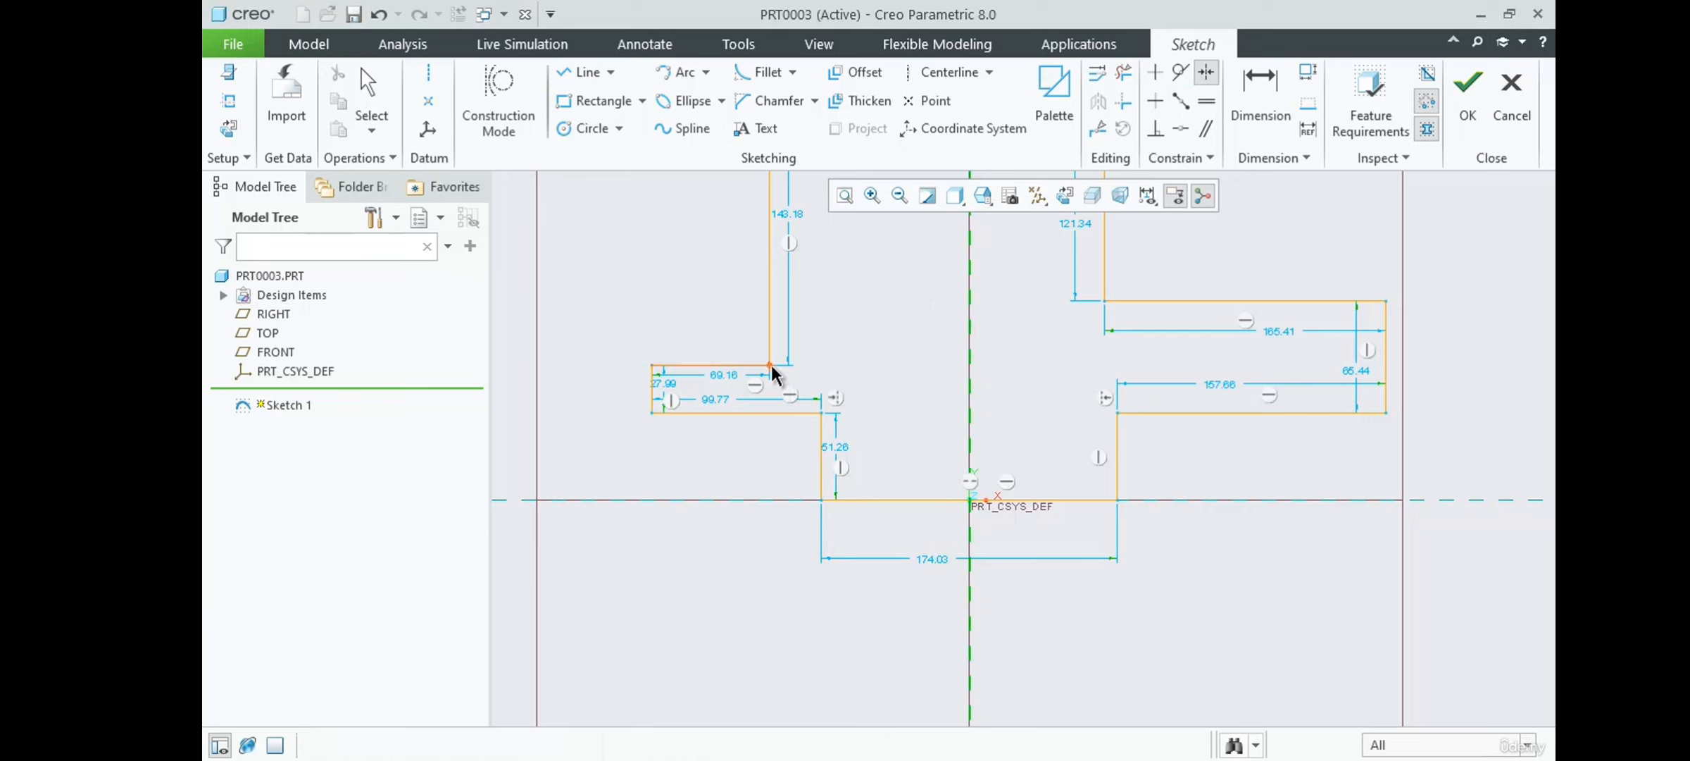
{"action": "left_click", "coordinate": [1104, 303]}
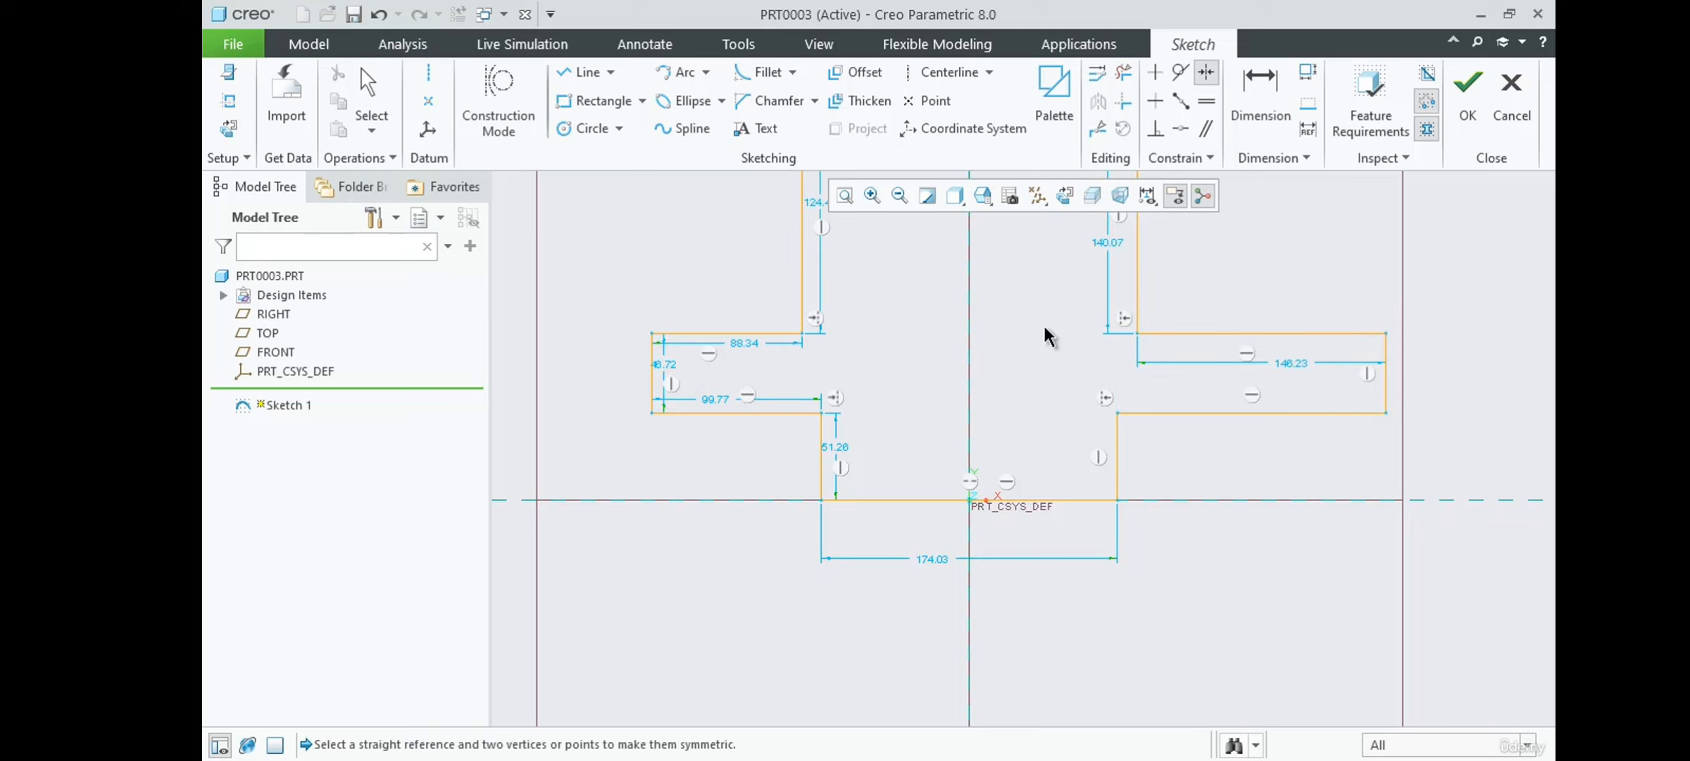
Make the lower outer corners of both arms symmetric about the vertical reference and end the Symmetric constraint.
{"action": "left_click", "coordinate": [967, 384]}
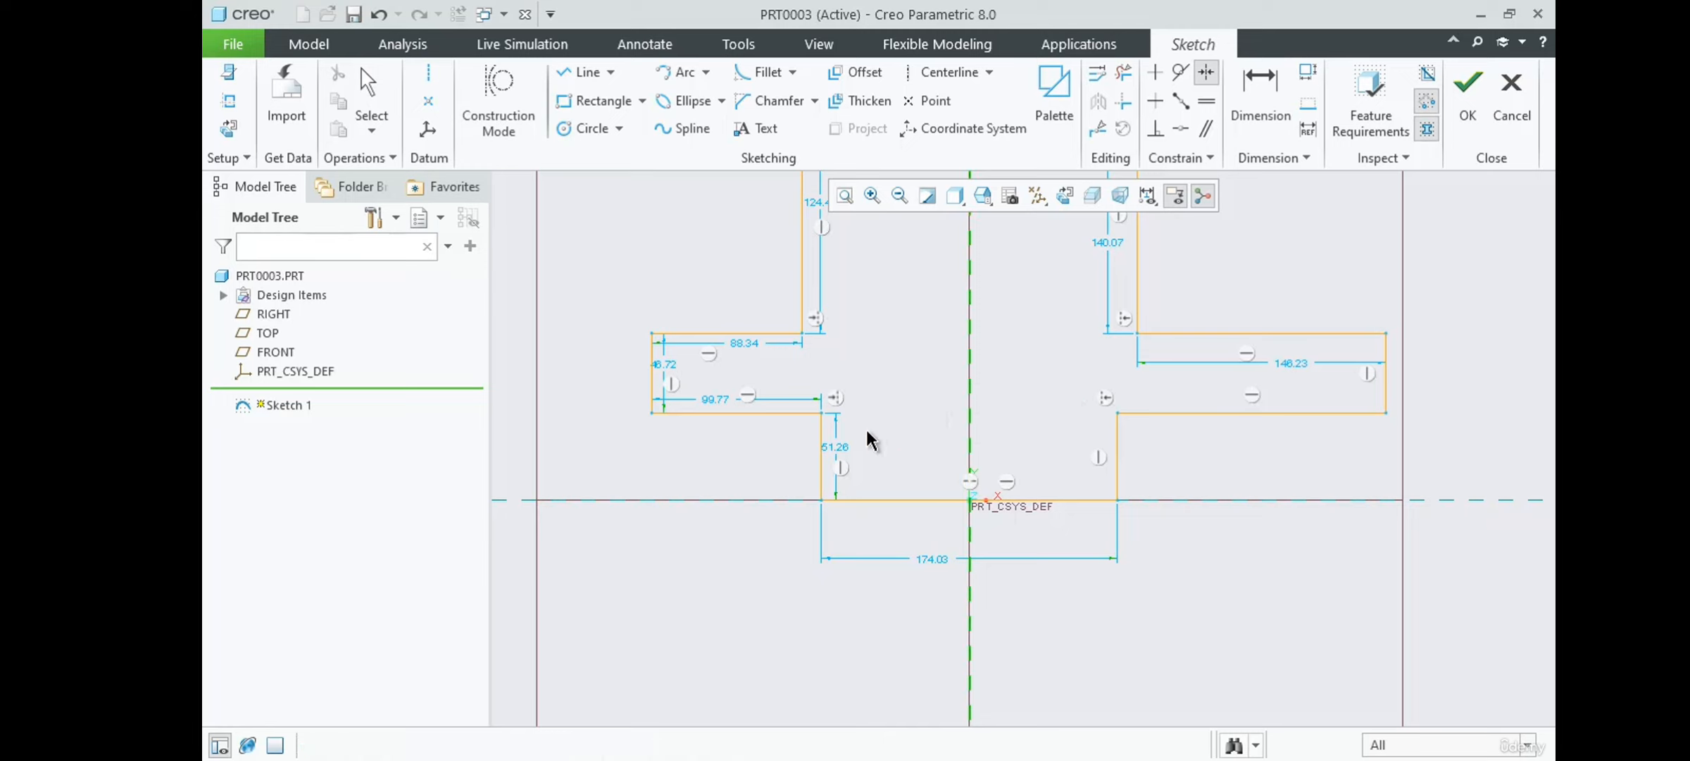
{"action": "left_click", "coordinate": [1385, 413]}
{"action": "scroll", "coordinate": [1070, 571], "scroll_direction": "down", "scroll_amount": 3}
{"action": "scroll", "coordinate": [1021, 342], "scroll_direction": "down", "scroll_amount": 1}
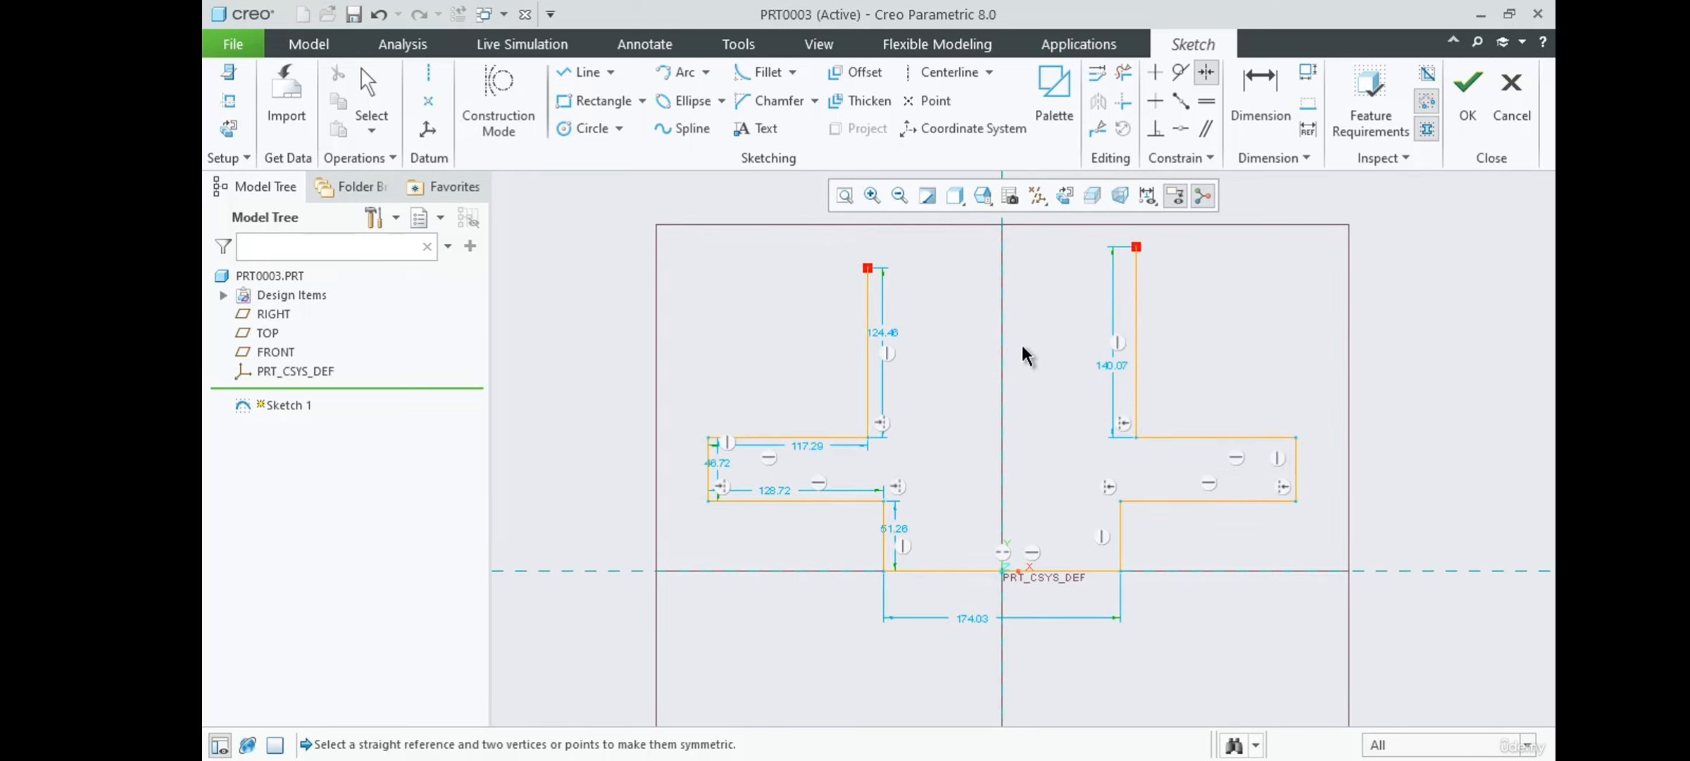
{"action": "middle_click", "coordinate": [1022, 346]}
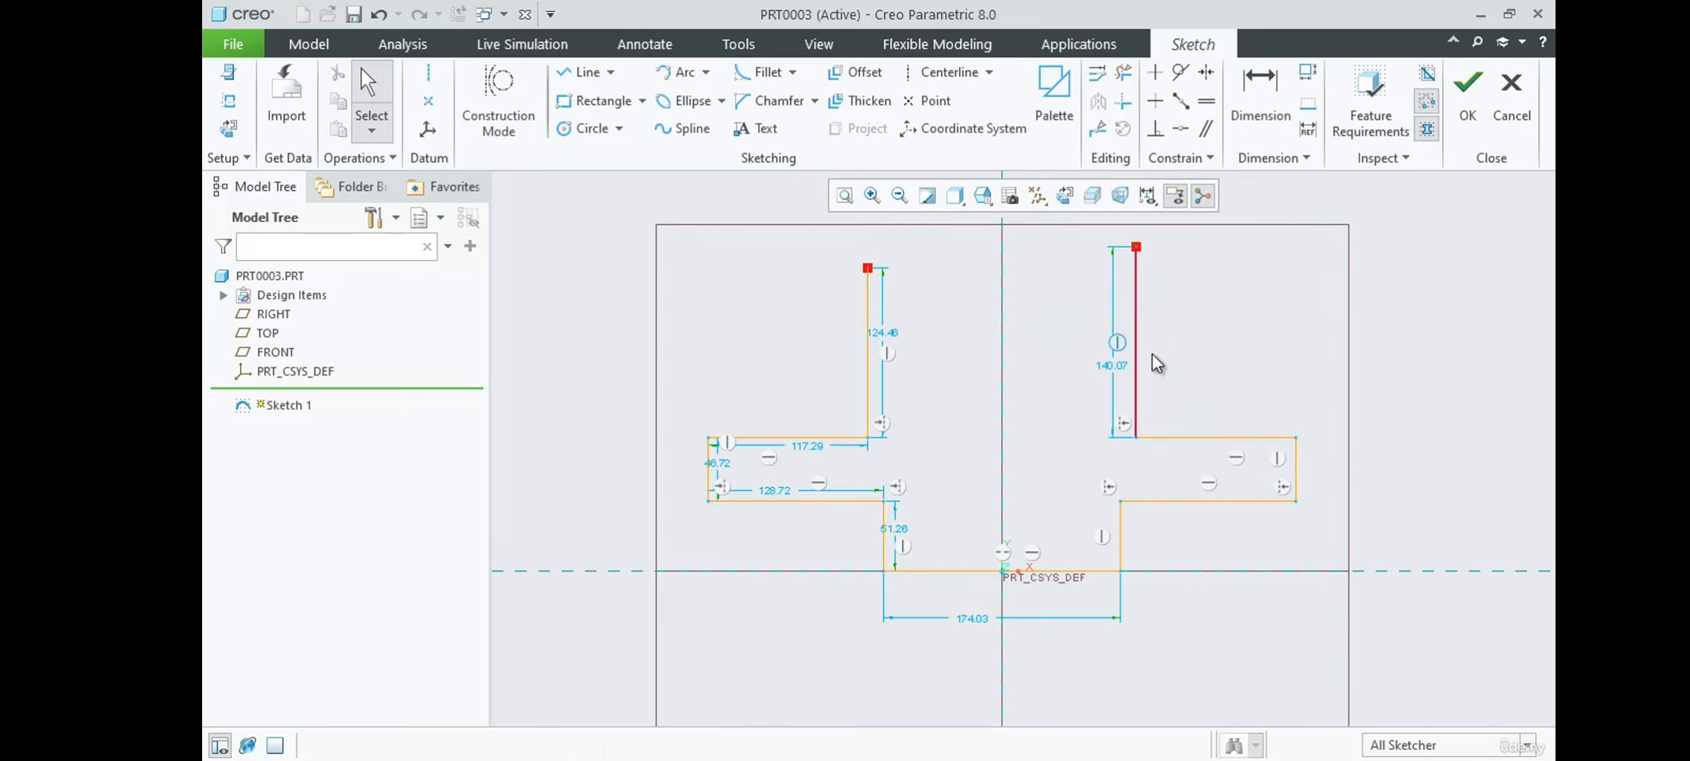
Pull the arm ends, leg and uprights inward, making the base about 119 wide and the arms' upper edges about 100 long.
{"action": "left_click_drag", "start_coordinate": [1295, 459], "coordinate": [1252, 454]}
{"action": "left_click_drag", "start_coordinate": [1119, 543], "coordinate": [1083, 539]}
{"action": "mouse_move", "coordinate": [1135, 388]}
{"action": "left_mouse_down"}
{"action": "mouse_move", "coordinate": [1168, 396]}
{"action": "mouse_move", "coordinate": [1115, 391]}
{"action": "left_mouse_up"}
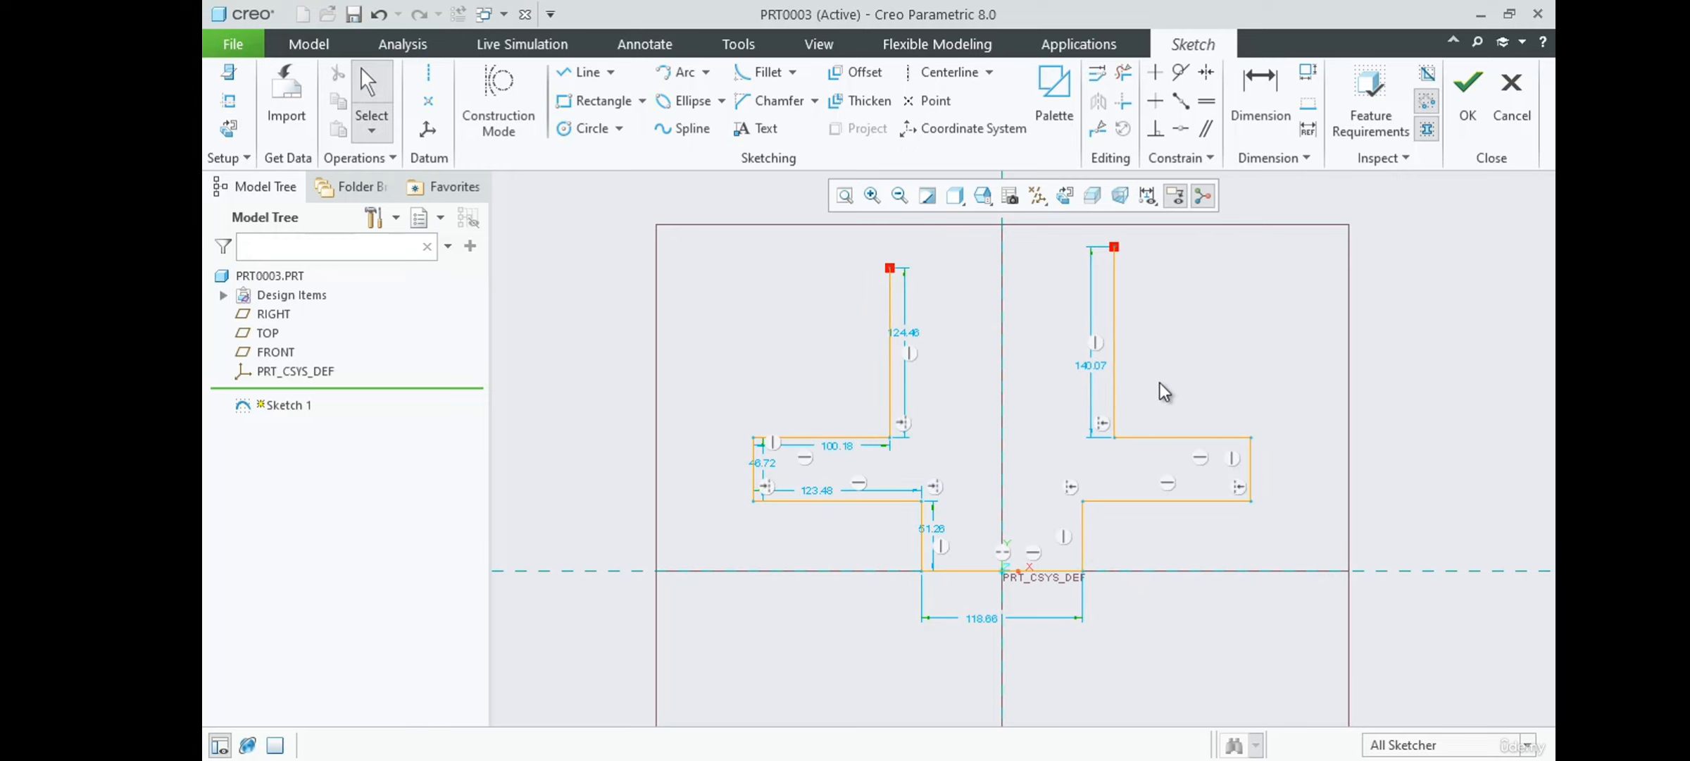
Inspect the symmetric sketch and switch to Acrobat Reader to compare it with the Example-4.pdf drawing.
{"action": "scroll", "coordinate": [1159, 383], "scroll_direction": "down", "scroll_amount": 1}
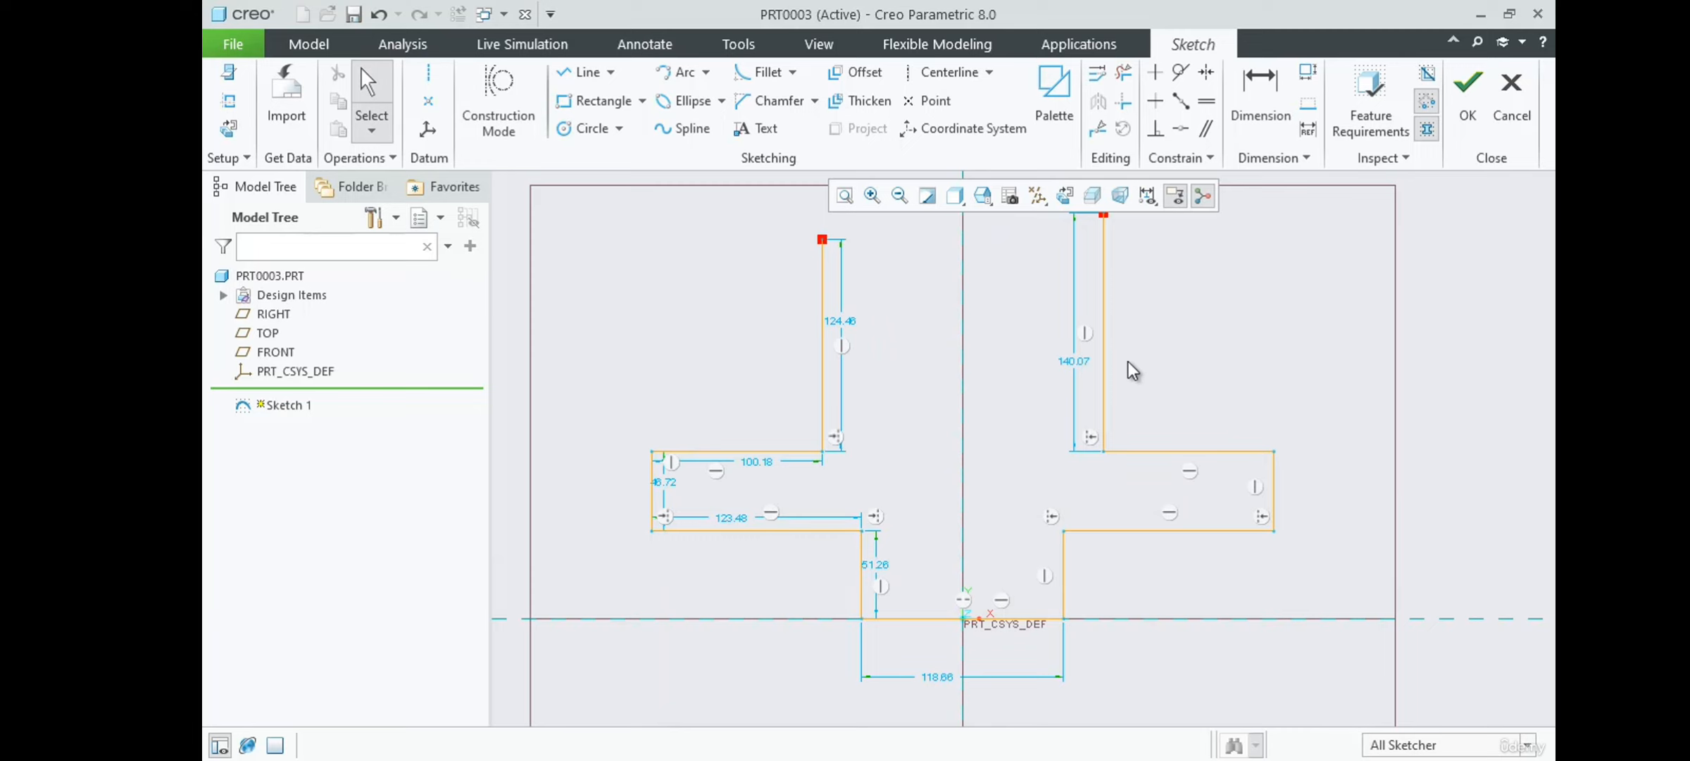
{"action": "scroll", "coordinate": [1009, 339], "scroll_direction": "up", "scroll_amount": 2}
{"action": "scroll", "coordinate": [945, 614], "scroll_direction": "down", "scroll_amount": 2}
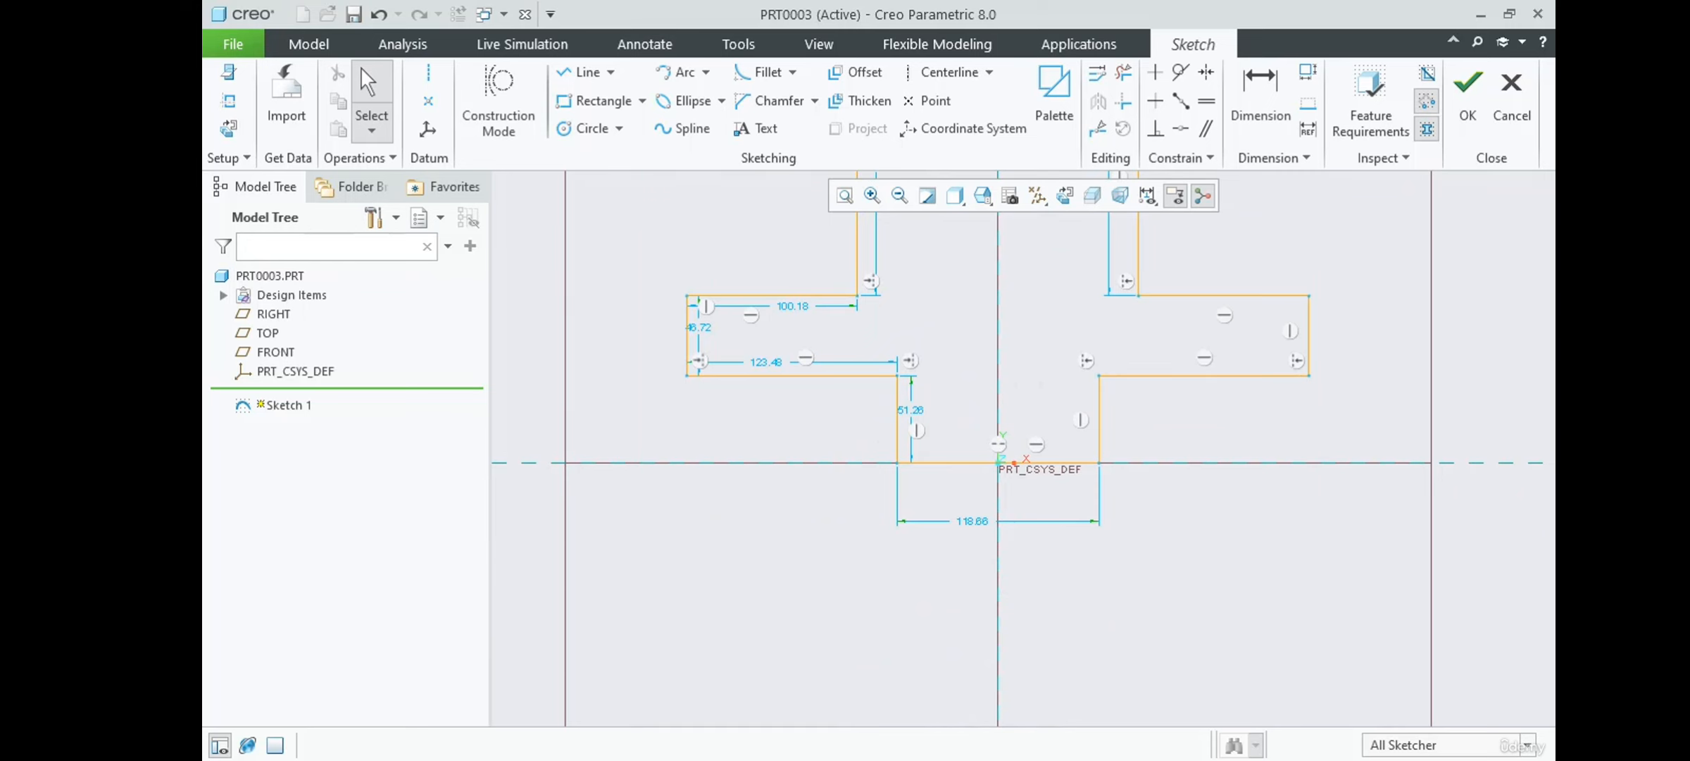
{"action": "key", "text": "alt+Tab"}
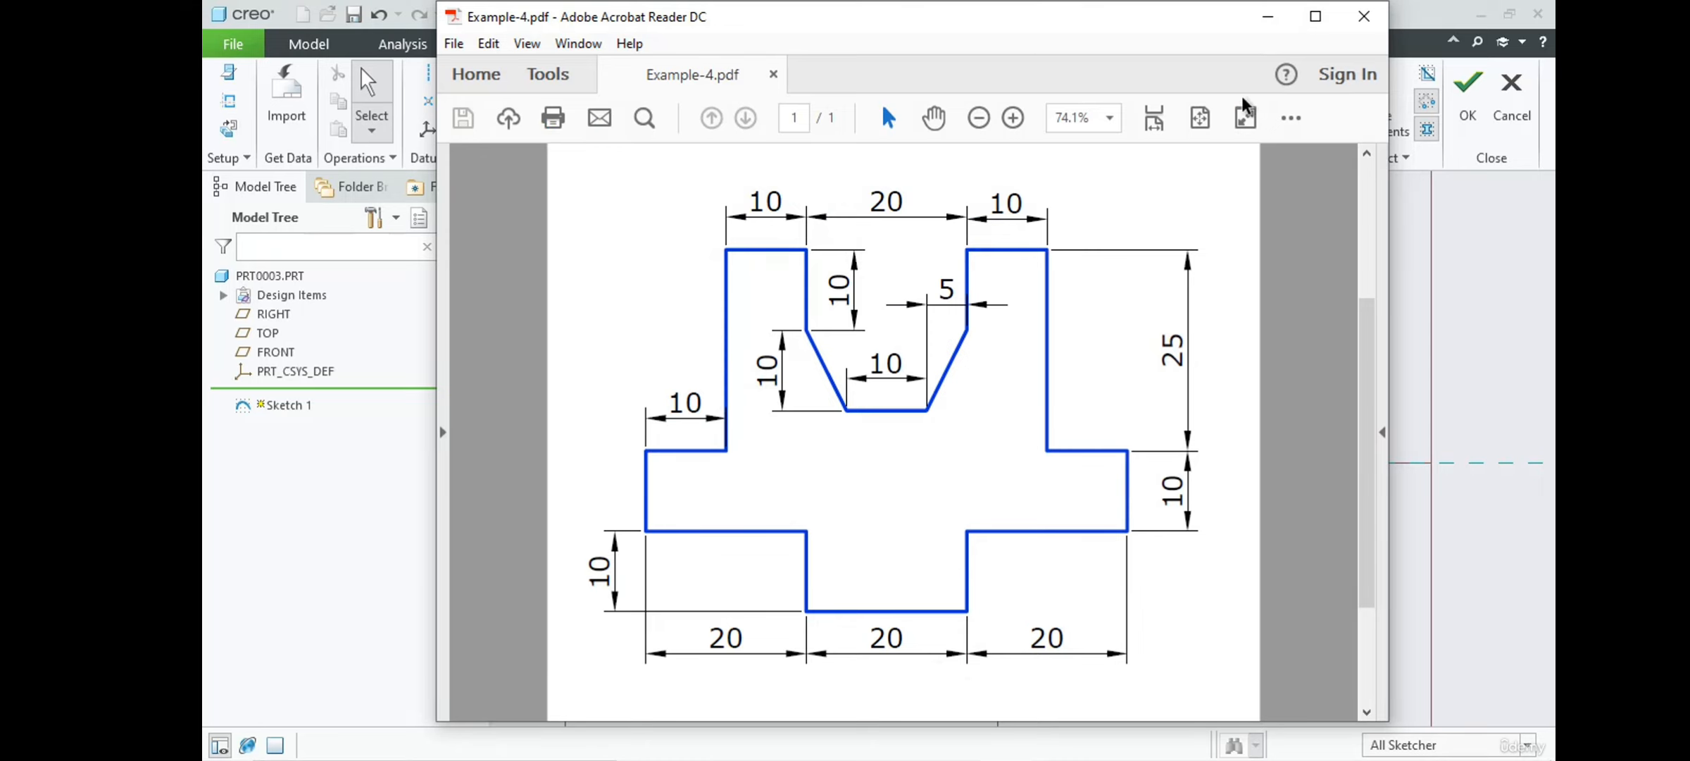
Return to the Creo sketch, set the leg's base width to 20 and lock that dimension.
{"action": "left_click_drag", "start_coordinate": [1246, 21], "coordinate": [1259, 32]}
{"action": "left_click", "coordinate": [1280, 27]}
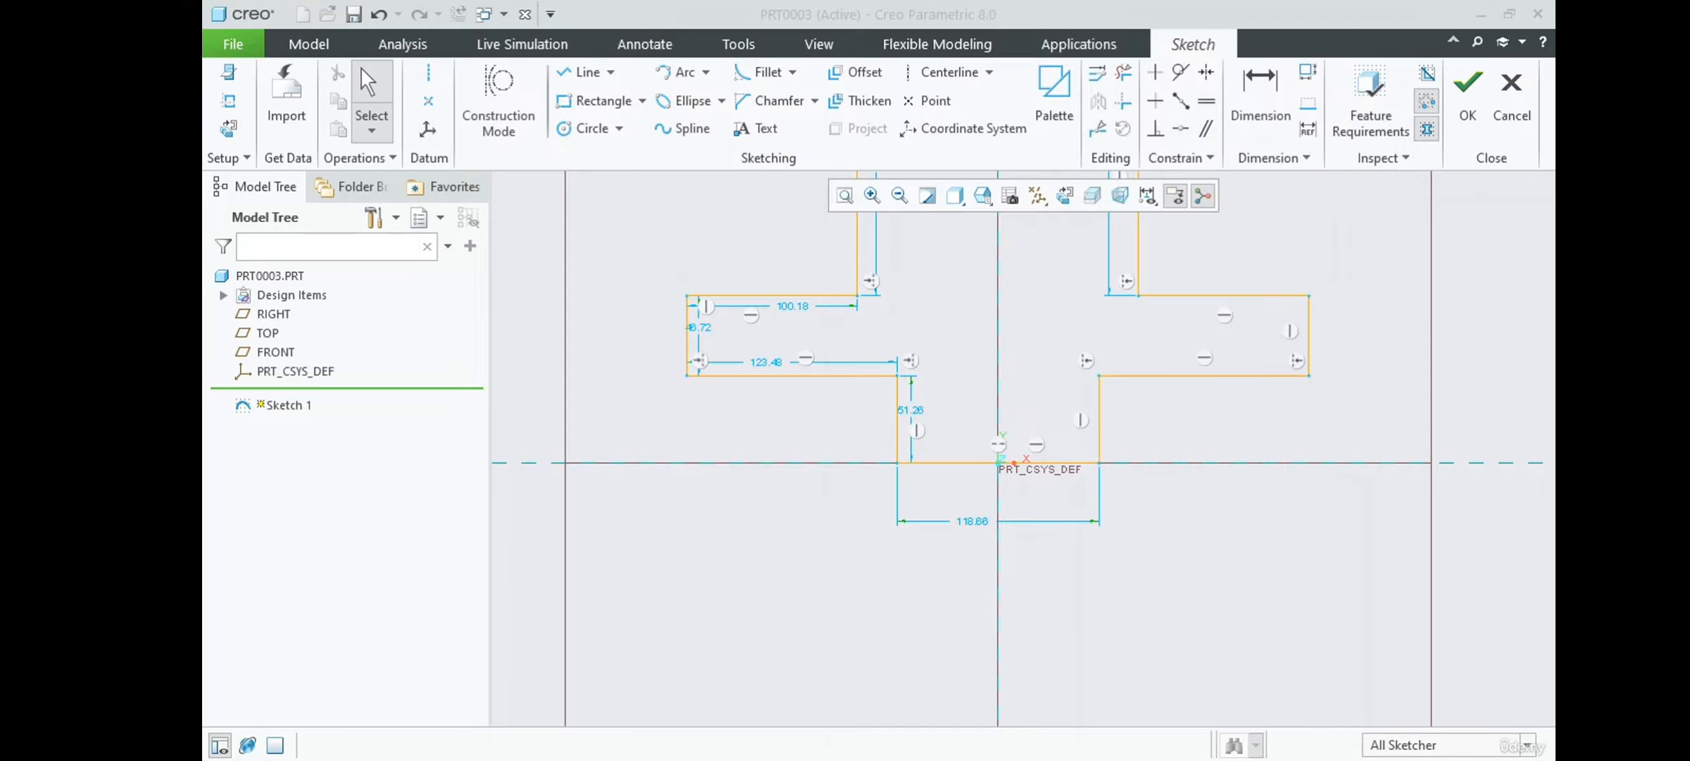
{"action": "double_click", "coordinate": [970, 524]}
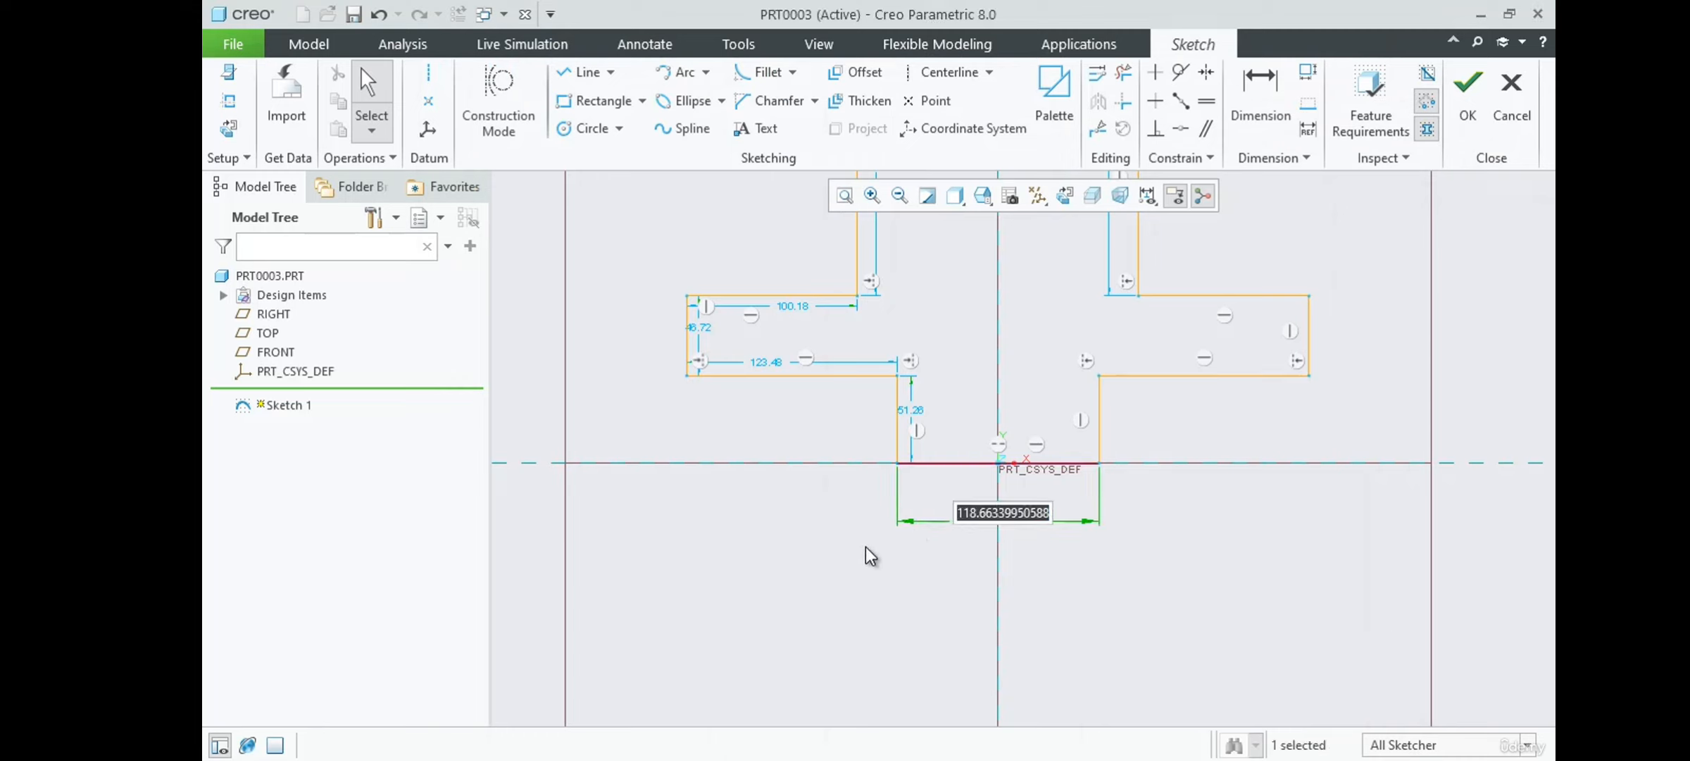
{"action": "type", "text": "20"}
{"action": "key", "text": "Return"}
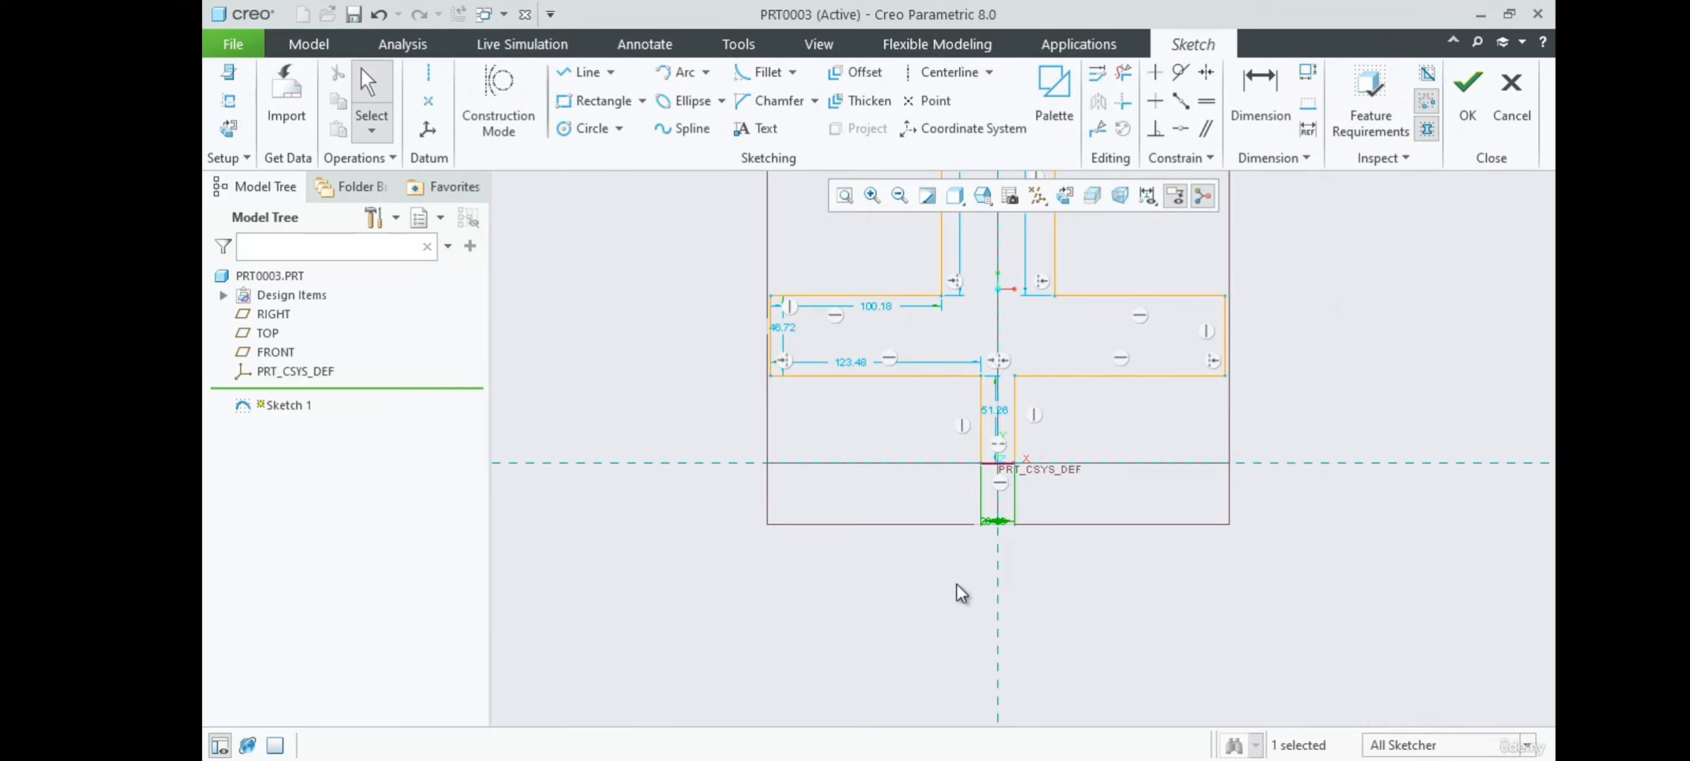
{"action": "scroll", "coordinate": [1030, 530], "scroll_direction": "up", "scroll_amount": 3}
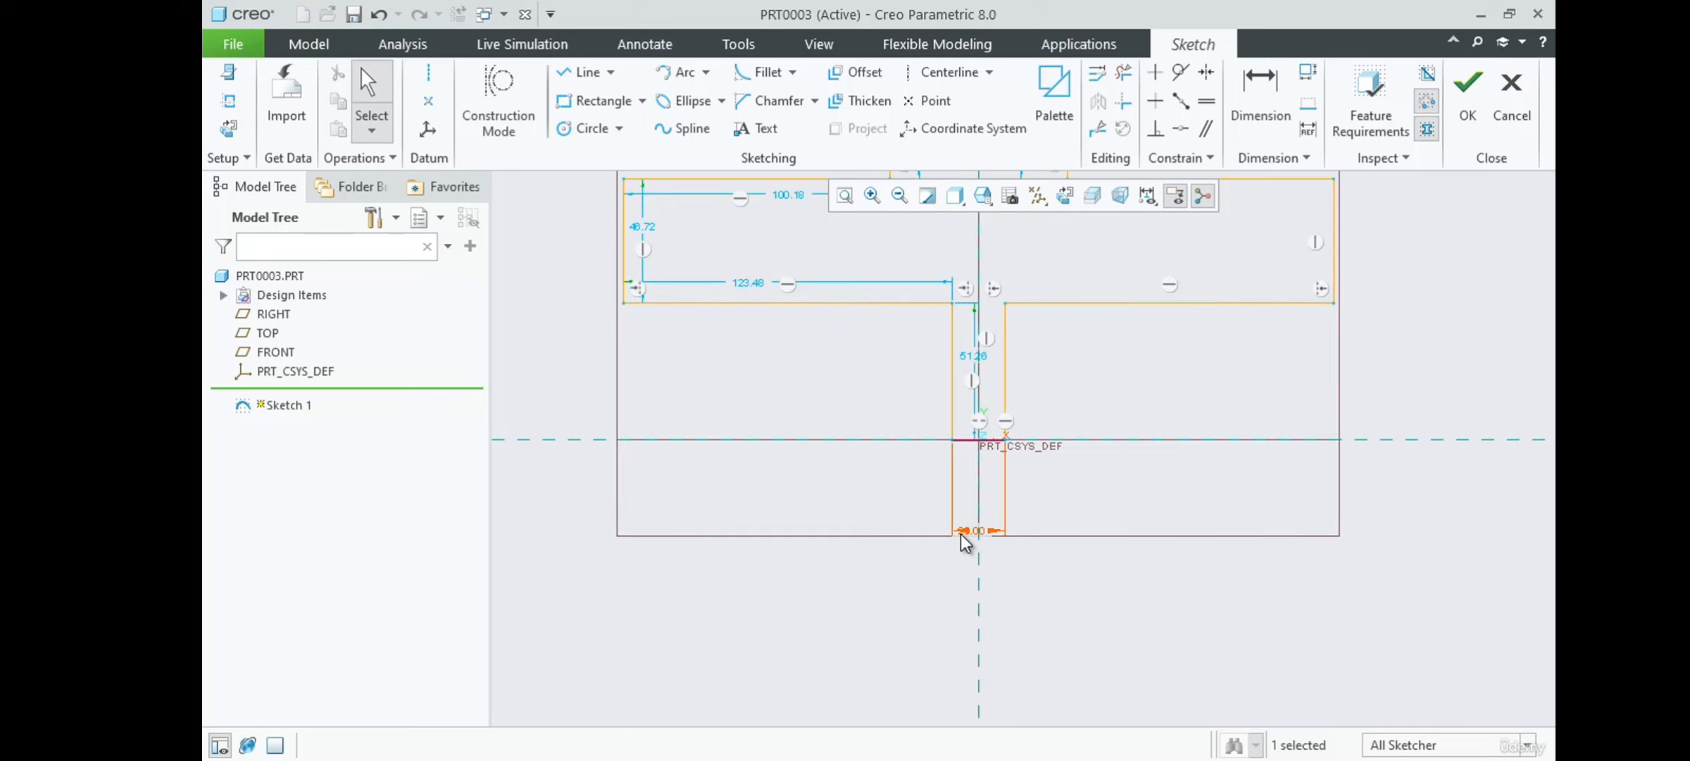
{"action": "left_click", "coordinate": [975, 468]}
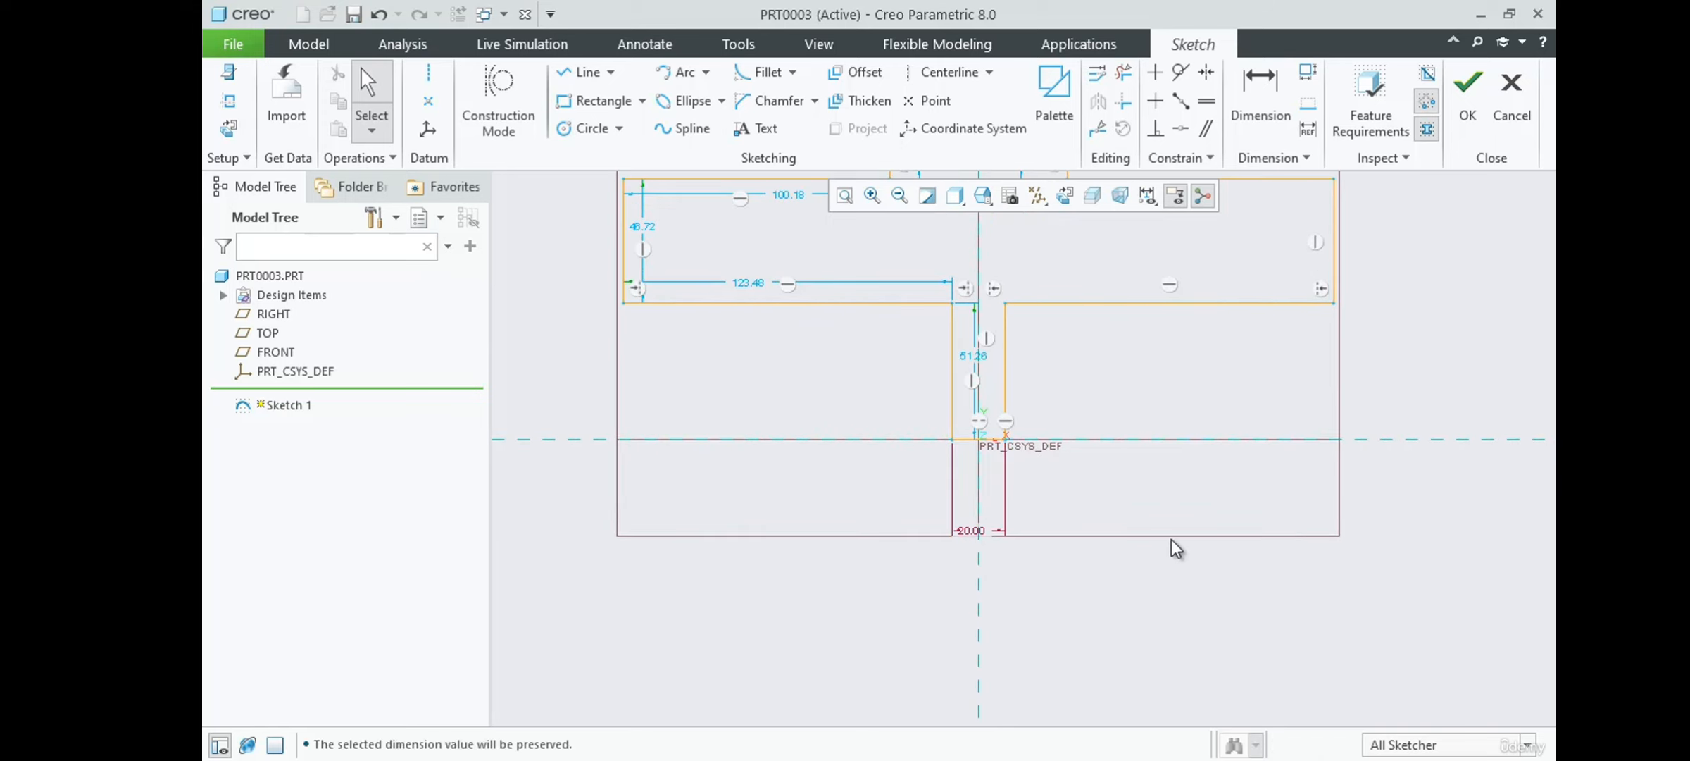
Set the left arm's lower edge to a length of 20 and lock the dimension.
{"action": "scroll", "coordinate": [1058, 375], "scroll_direction": "up", "scroll_amount": 2}
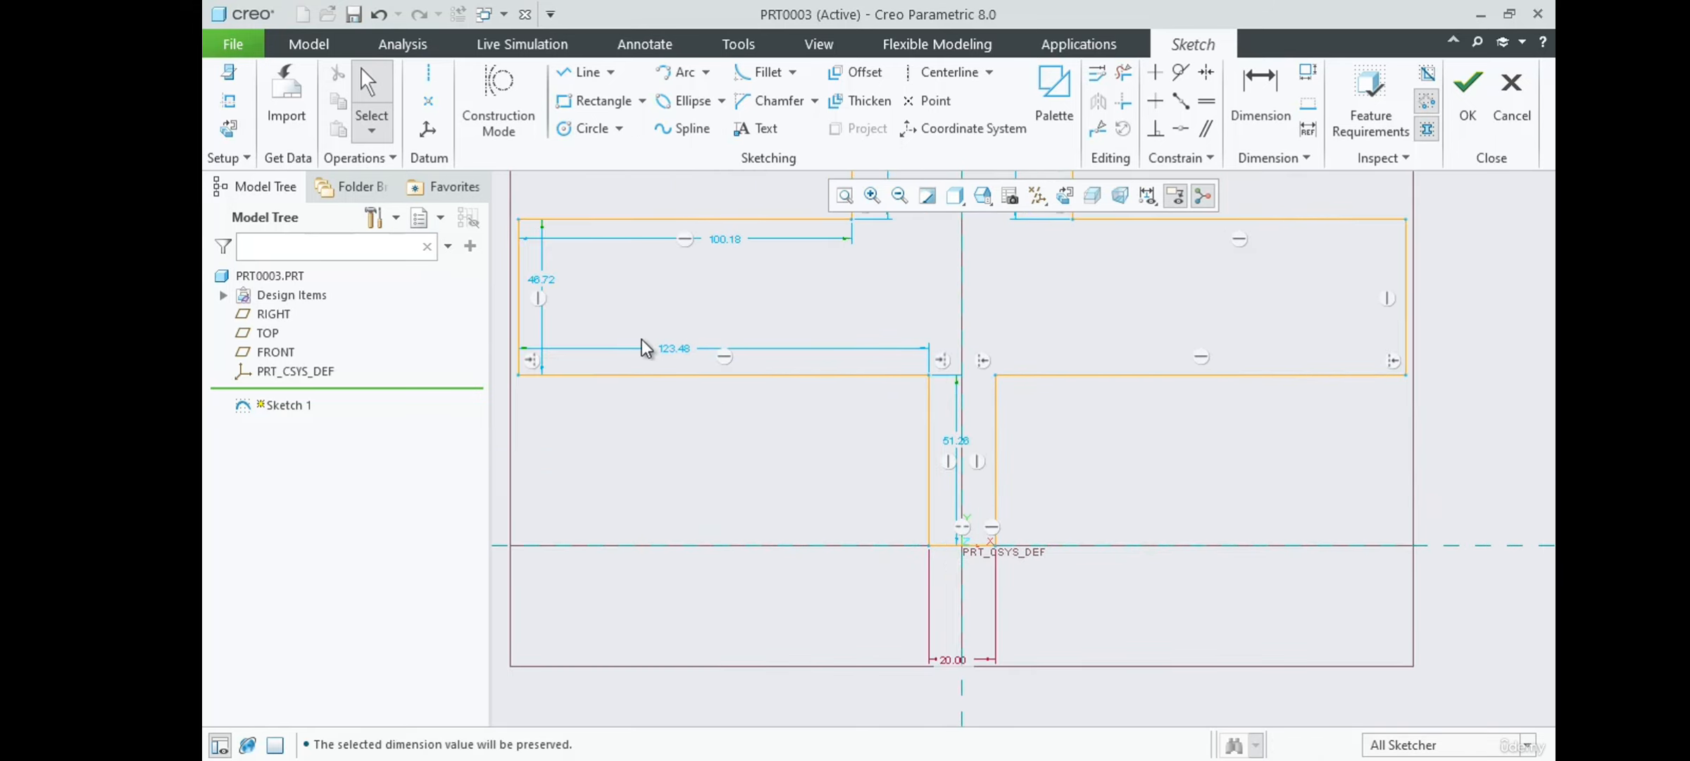
{"action": "double_click", "coordinate": [667, 349]}
{"action": "type", "text": "2"}
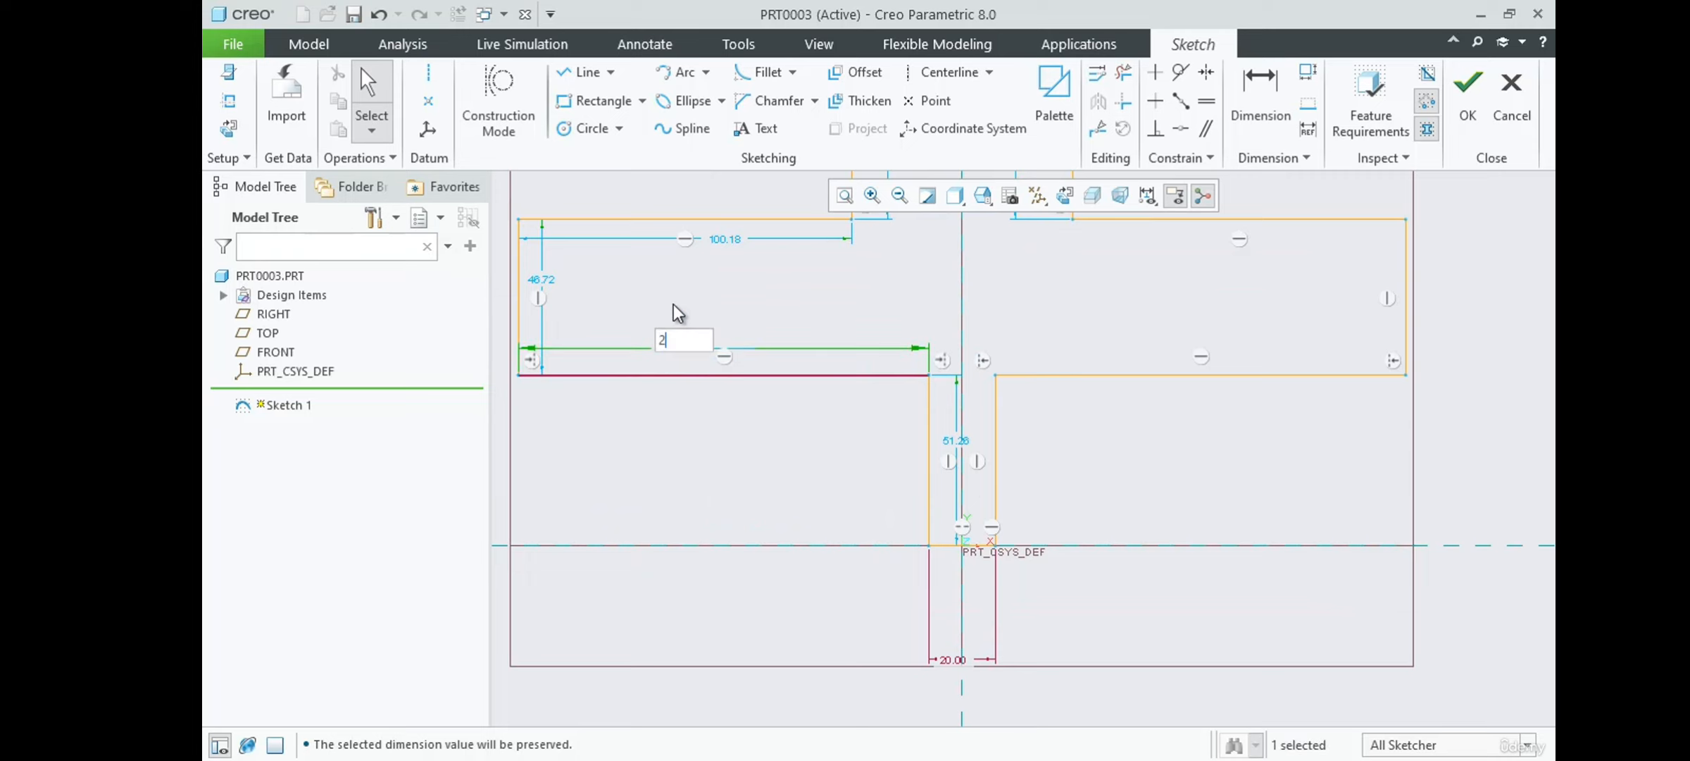
{"action": "type", "text": "0"}
{"action": "key", "text": "Return"}
{"action": "scroll", "coordinate": [993, 579], "scroll_direction": "down", "scroll_amount": 2}
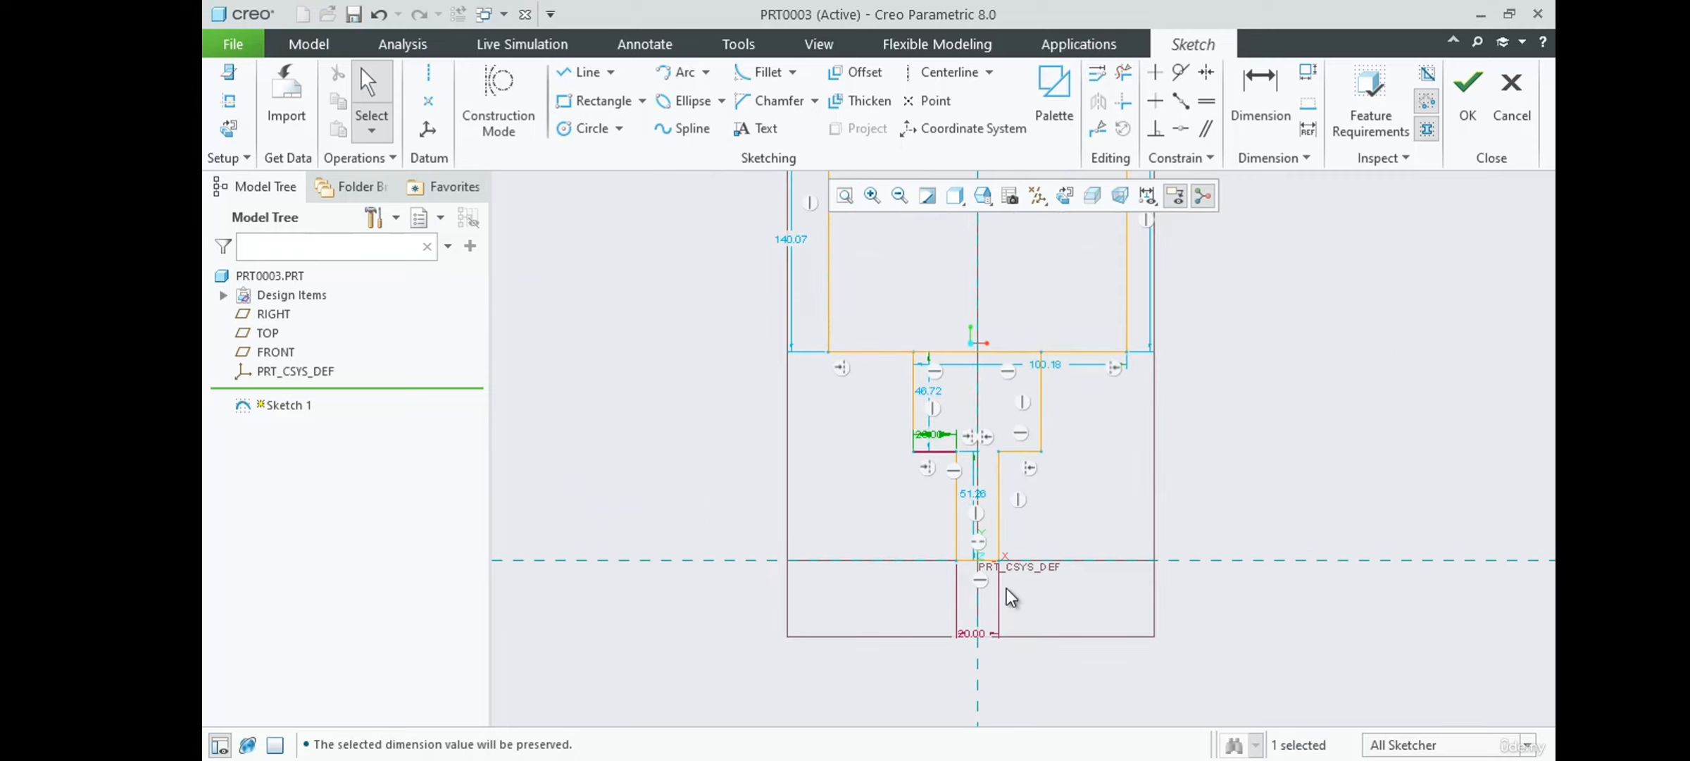
{"action": "scroll", "coordinate": [1033, 433], "scroll_direction": "up", "scroll_amount": 1}
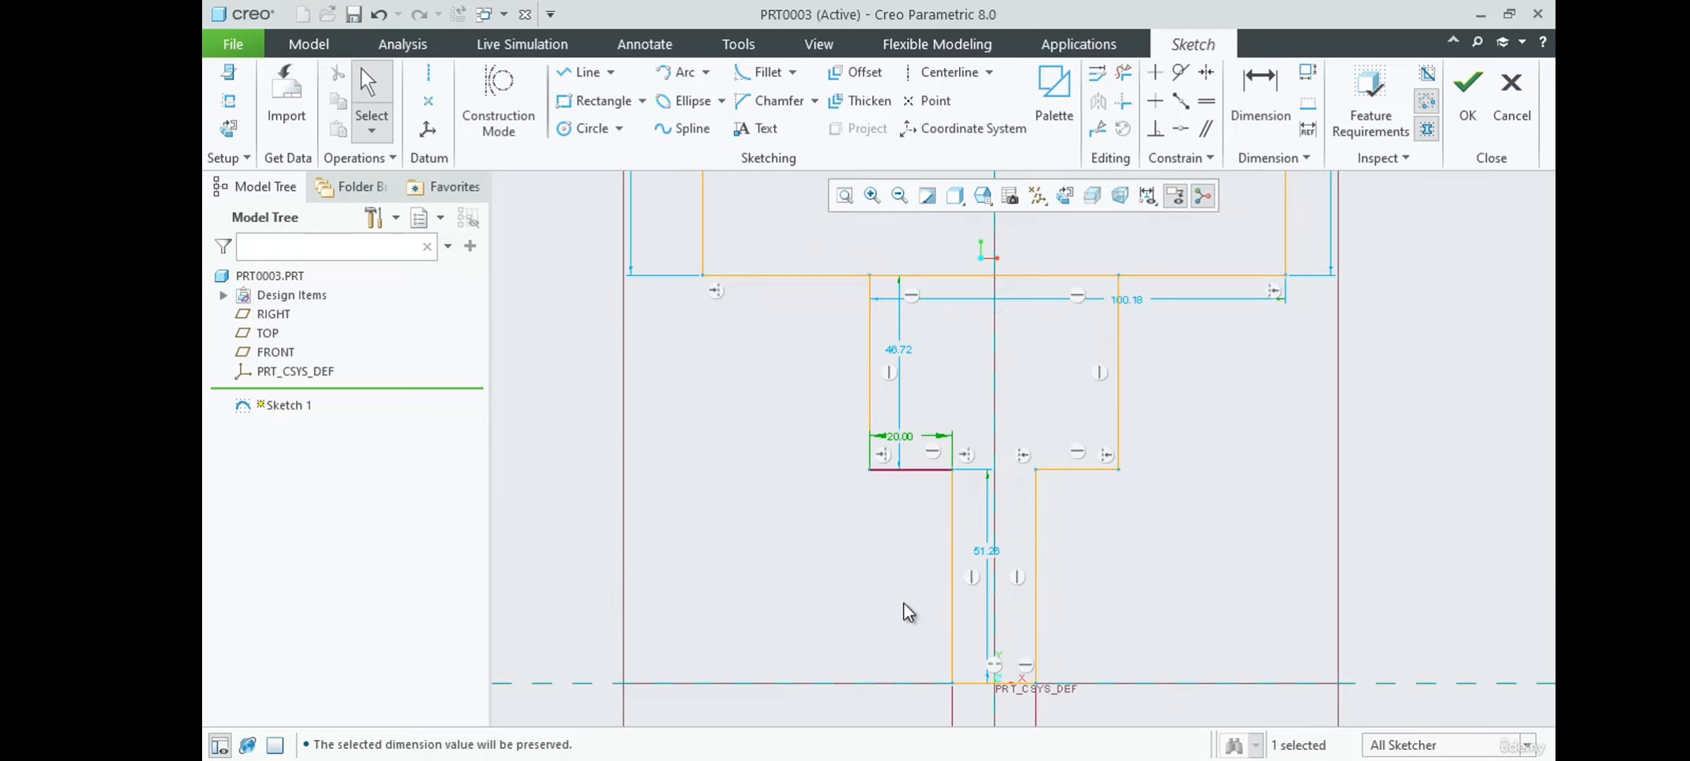
{"action": "scroll", "coordinate": [912, 502], "scroll_direction": "up", "scroll_amount": 1}
{"action": "left_click", "coordinate": [917, 481]}
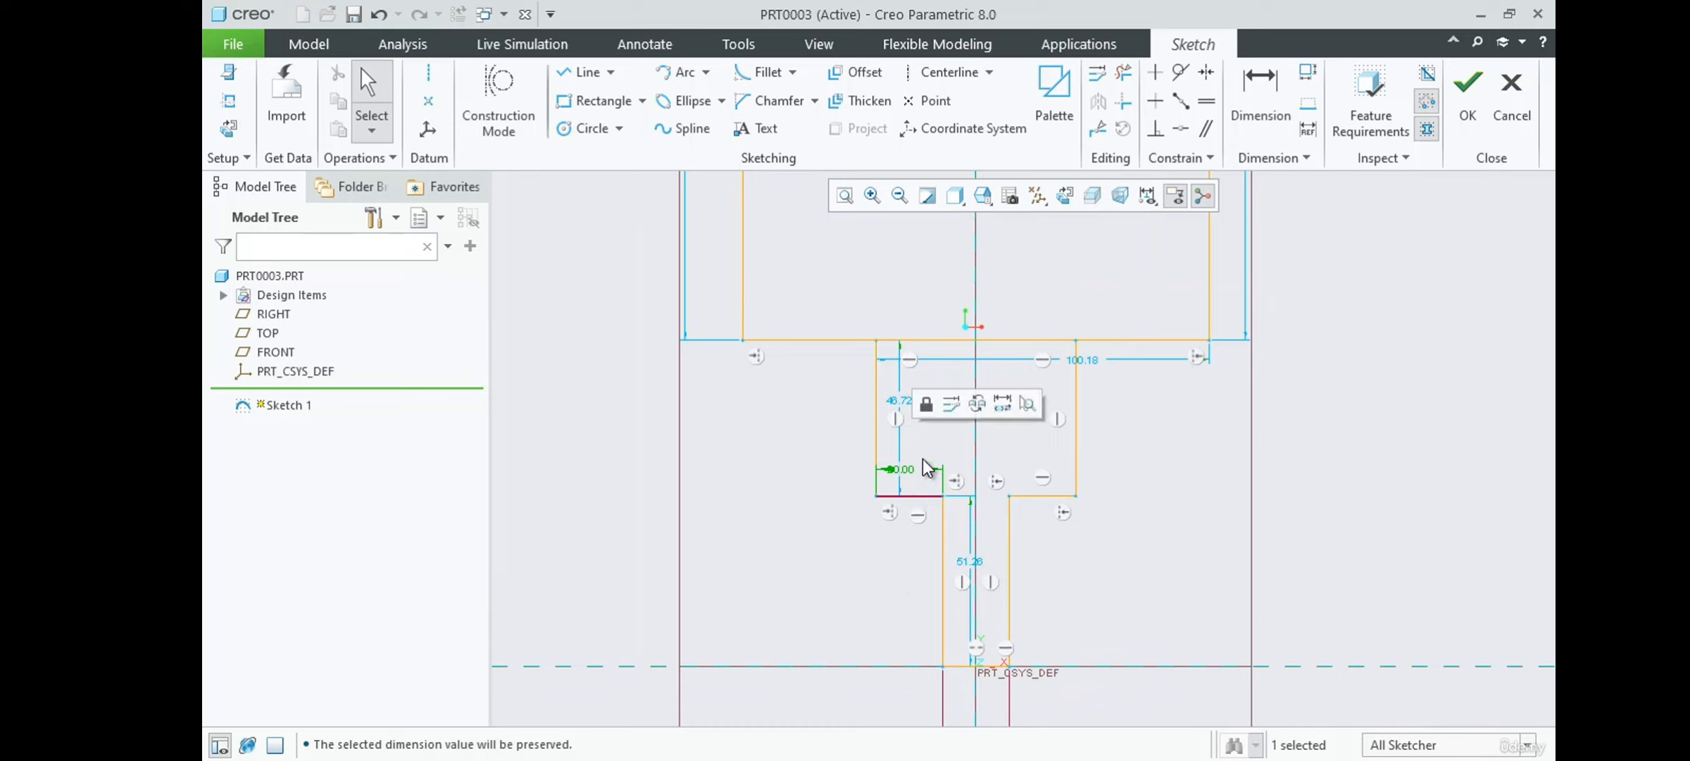
{"action": "left_click", "coordinate": [930, 411]}
Pull the uprights inward until the arms' upper edges are about 11 long.
{"action": "scroll", "coordinate": [836, 591], "scroll_direction": "down", "scroll_amount": 2}
{"action": "scroll", "coordinate": [950, 359], "scroll_direction": "up", "scroll_amount": 1}
{"action": "left_click_drag", "start_coordinate": [734, 360], "coordinate": [972, 388]}
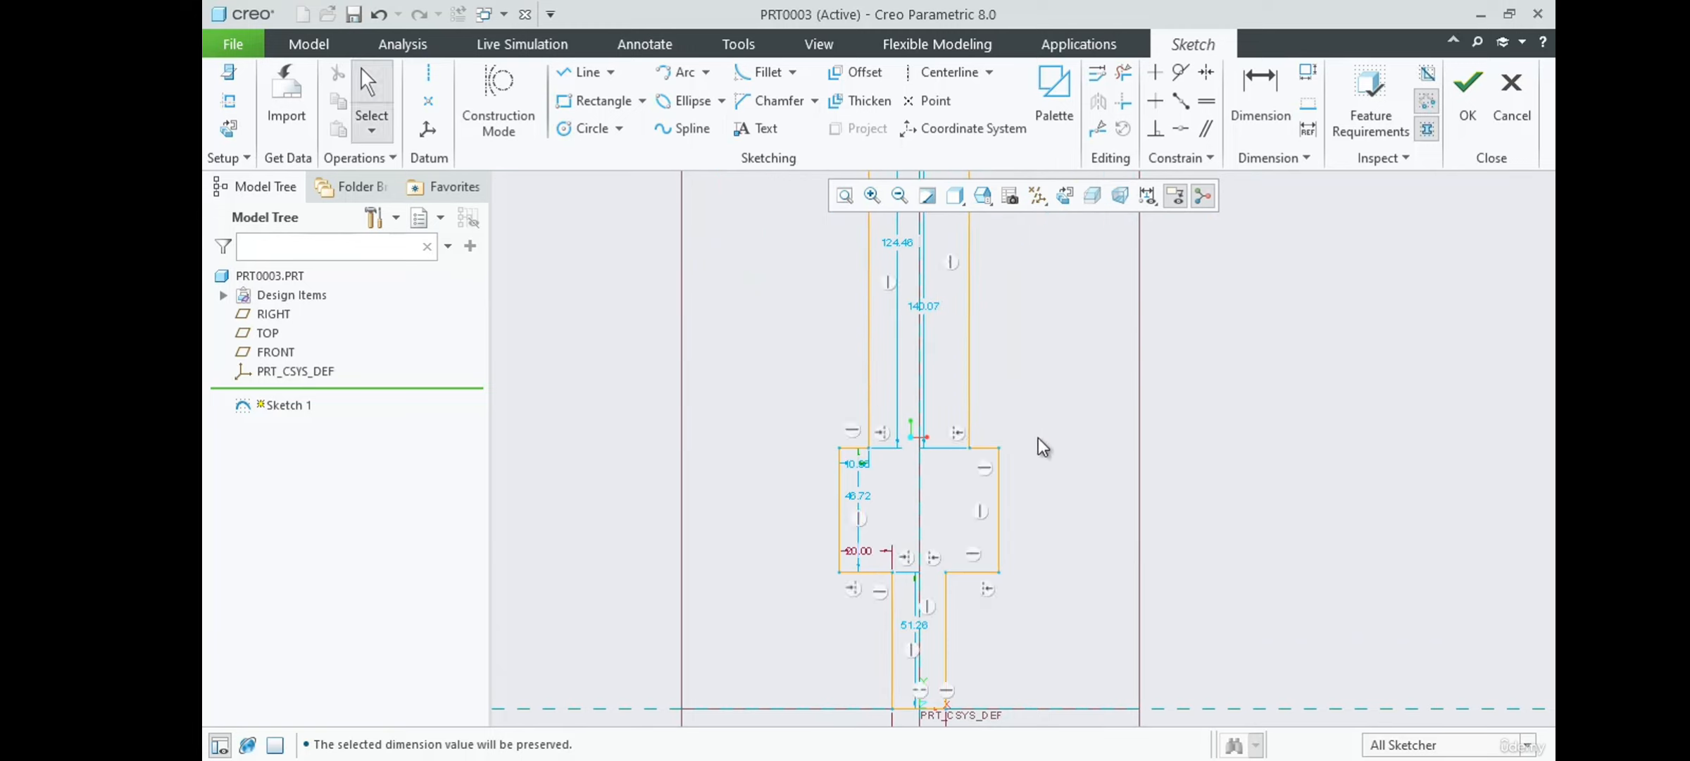
Move the leg's height dimension to the left outside of the leg and check the required height in the Example-4.pdf drawing.
{"action": "scroll", "coordinate": [1020, 403], "scroll_direction": "down", "scroll_amount": 1}
{"action": "scroll", "coordinate": [959, 483], "scroll_direction": "up", "scroll_amount": 2}
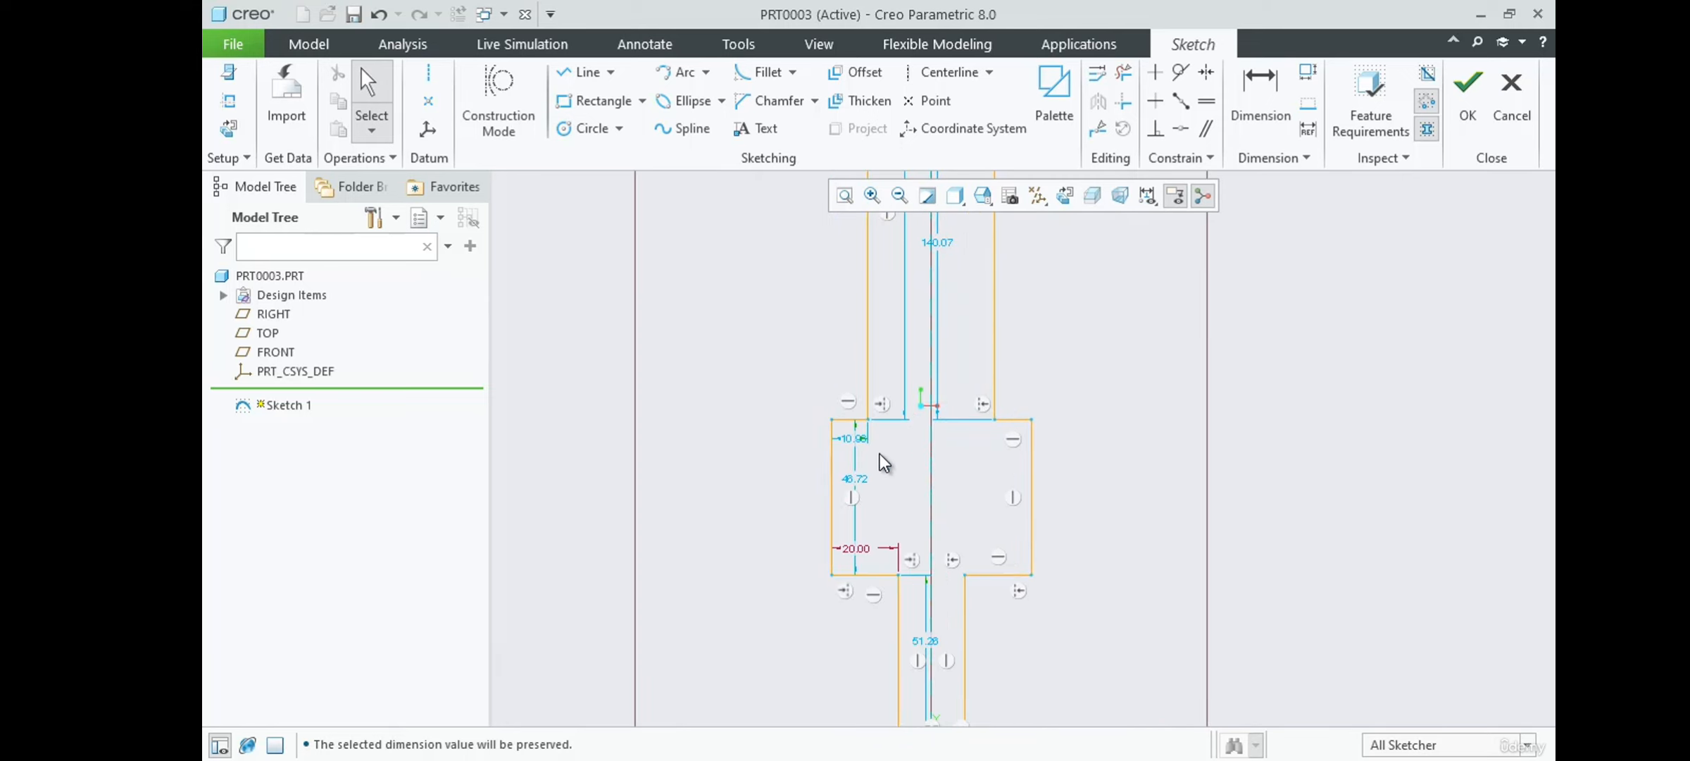
{"action": "scroll", "coordinate": [1029, 339], "scroll_direction": "down", "scroll_amount": 2}
{"action": "scroll", "coordinate": [1010, 517], "scroll_direction": "up", "scroll_amount": 3}
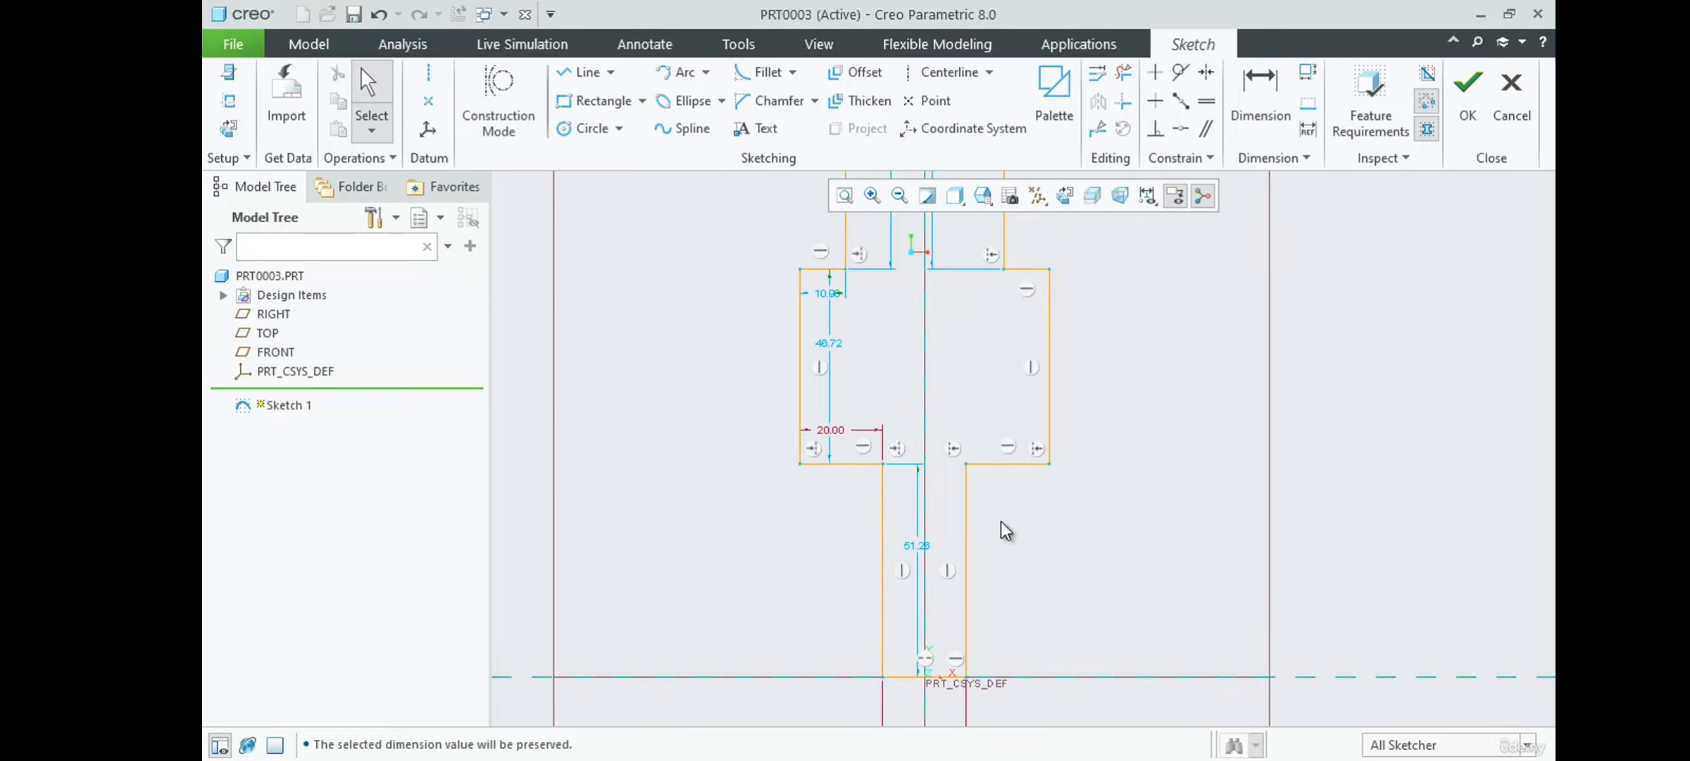
{"action": "scroll", "coordinate": [963, 341], "scroll_direction": "down", "scroll_amount": 2}
{"action": "scroll", "coordinate": [932, 454], "scroll_direction": "up", "scroll_amount": 1}
{"action": "scroll", "coordinate": [930, 456], "scroll_direction": "up", "scroll_amount": 1}
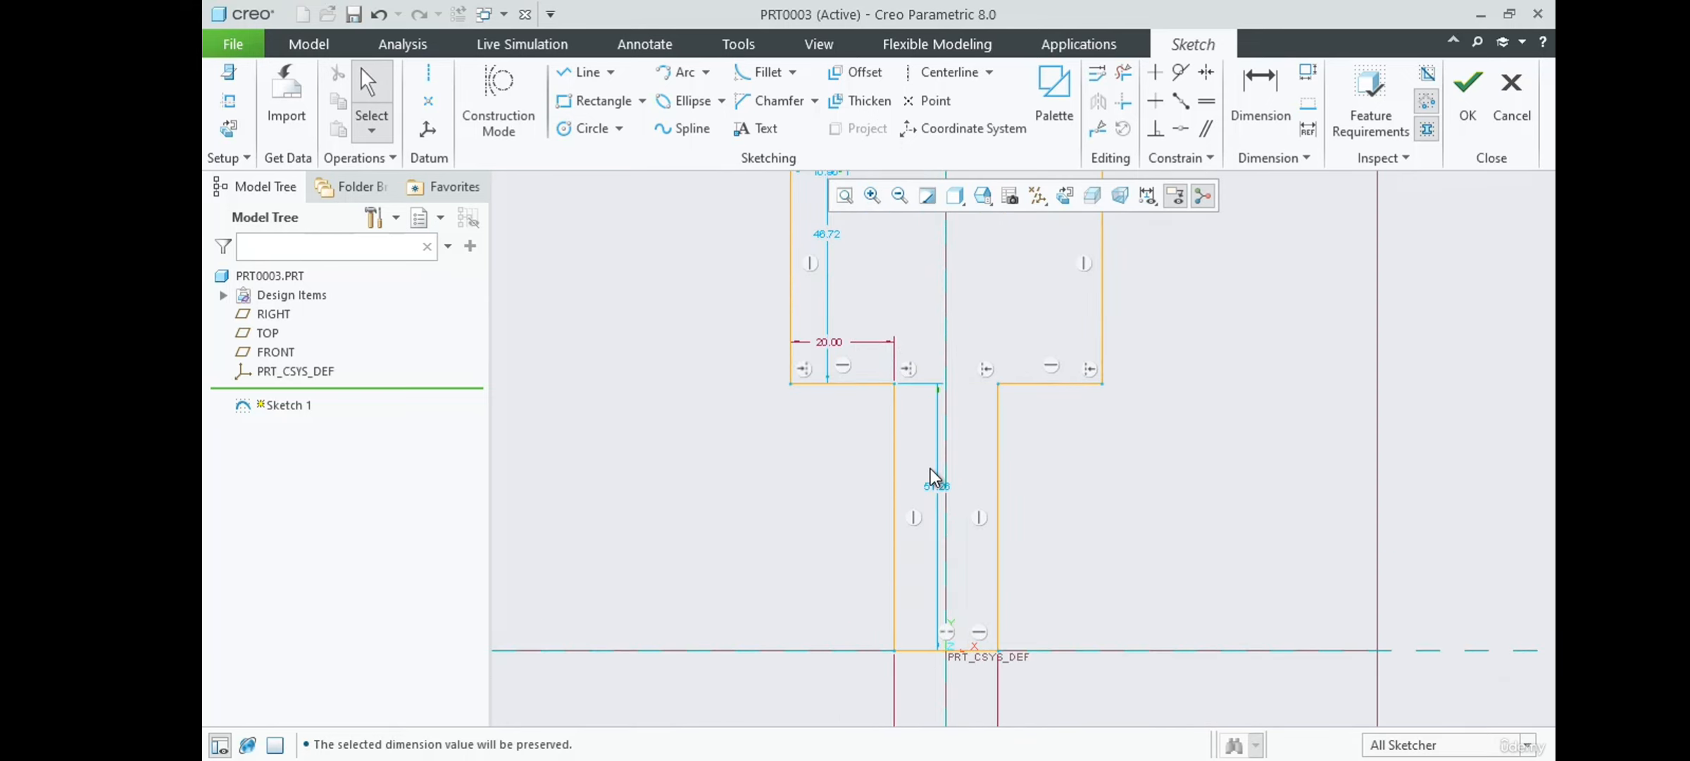
{"action": "mouse_move", "coordinate": [934, 487]}
{"action": "left_mouse_down"}
{"action": "mouse_move", "coordinate": [783, 486]}
{"action": "mouse_move", "coordinate": [873, 508]}
{"action": "left_mouse_up"}
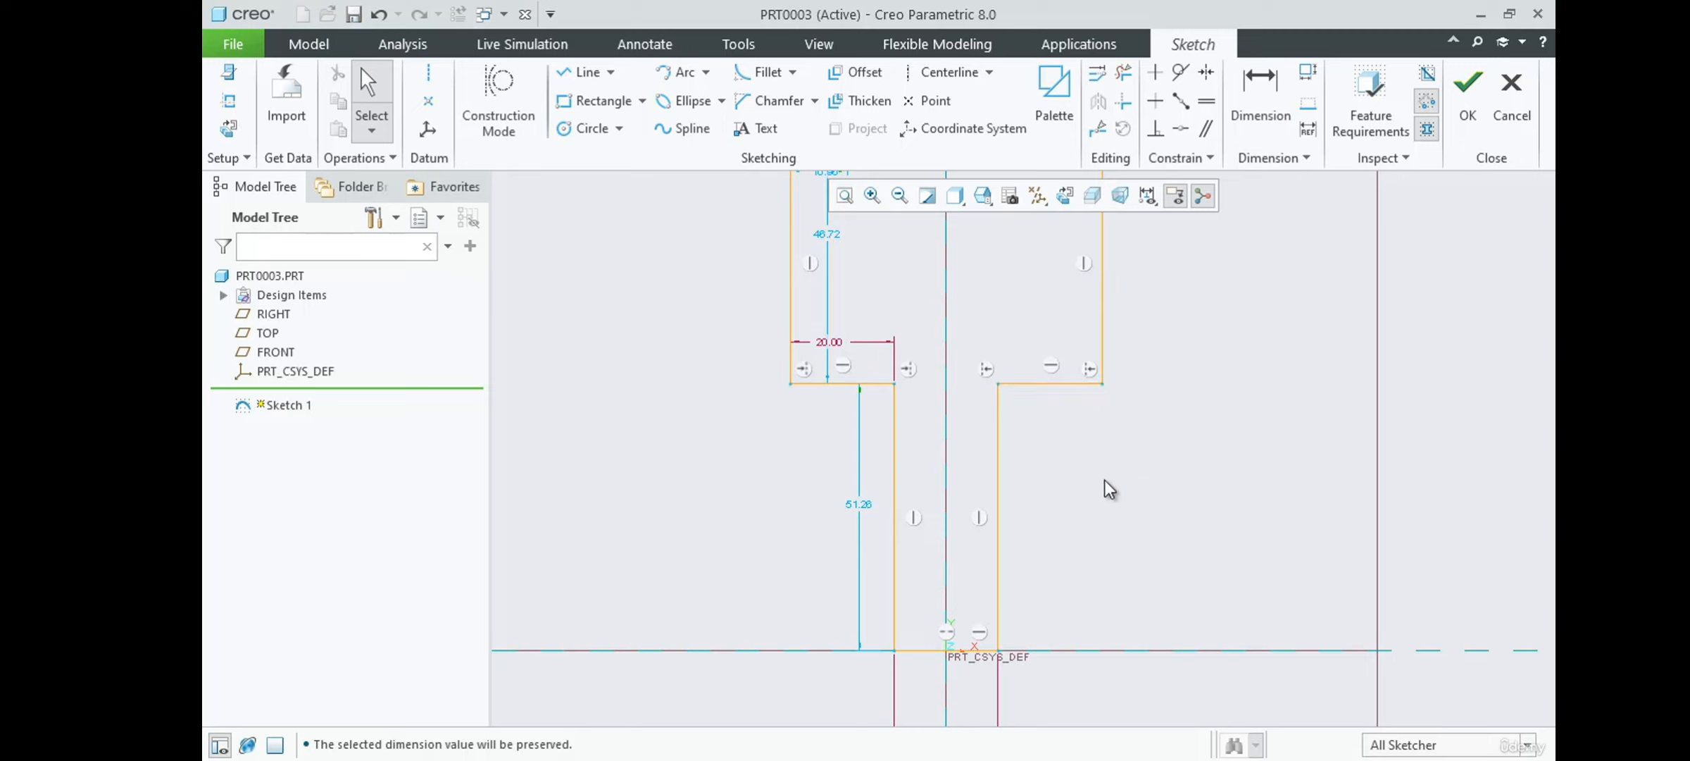
{"action": "left_click_drag", "start_coordinate": [1549, 281], "coordinate": [756, 38]}
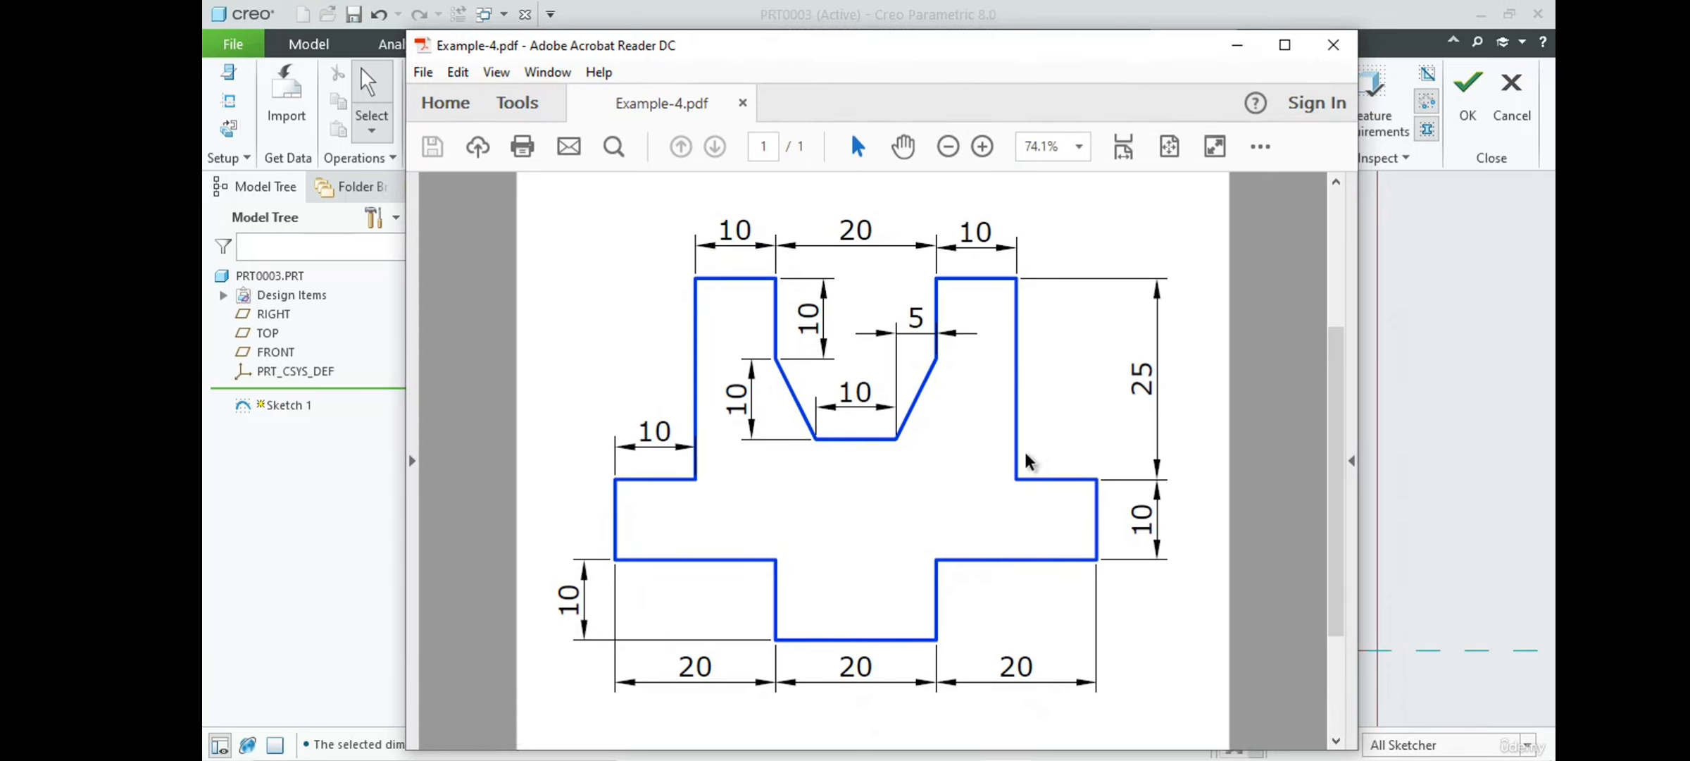
{"action": "left_click_drag", "start_coordinate": [875, 44], "coordinate": [1556, 241]}
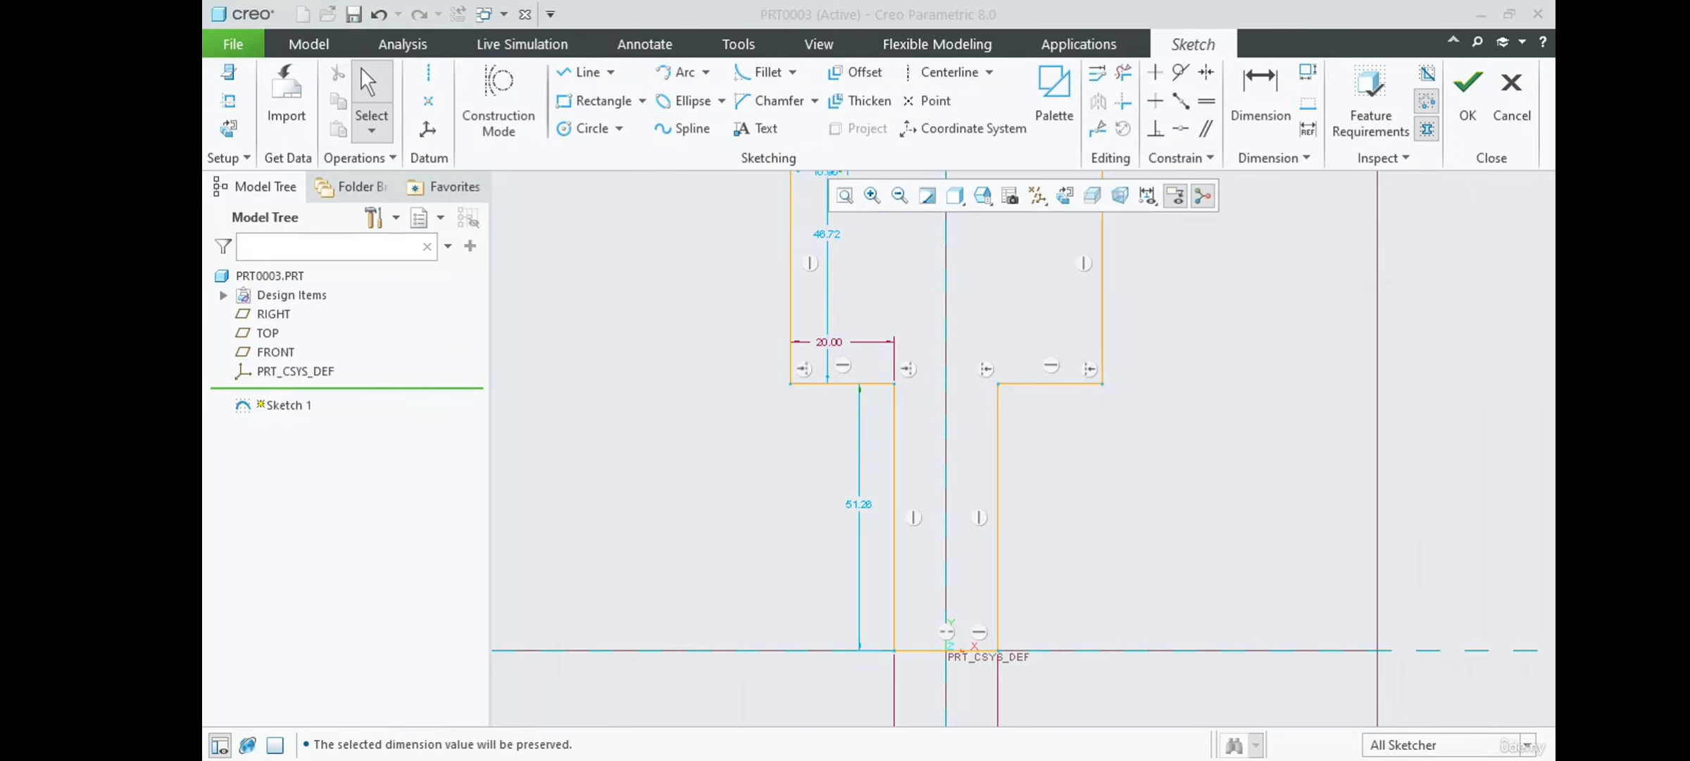
Set the leg's height to 10 and lock the dimension.
{"action": "double_click", "coordinate": [871, 505]}
{"action": "type", "text": "10"}
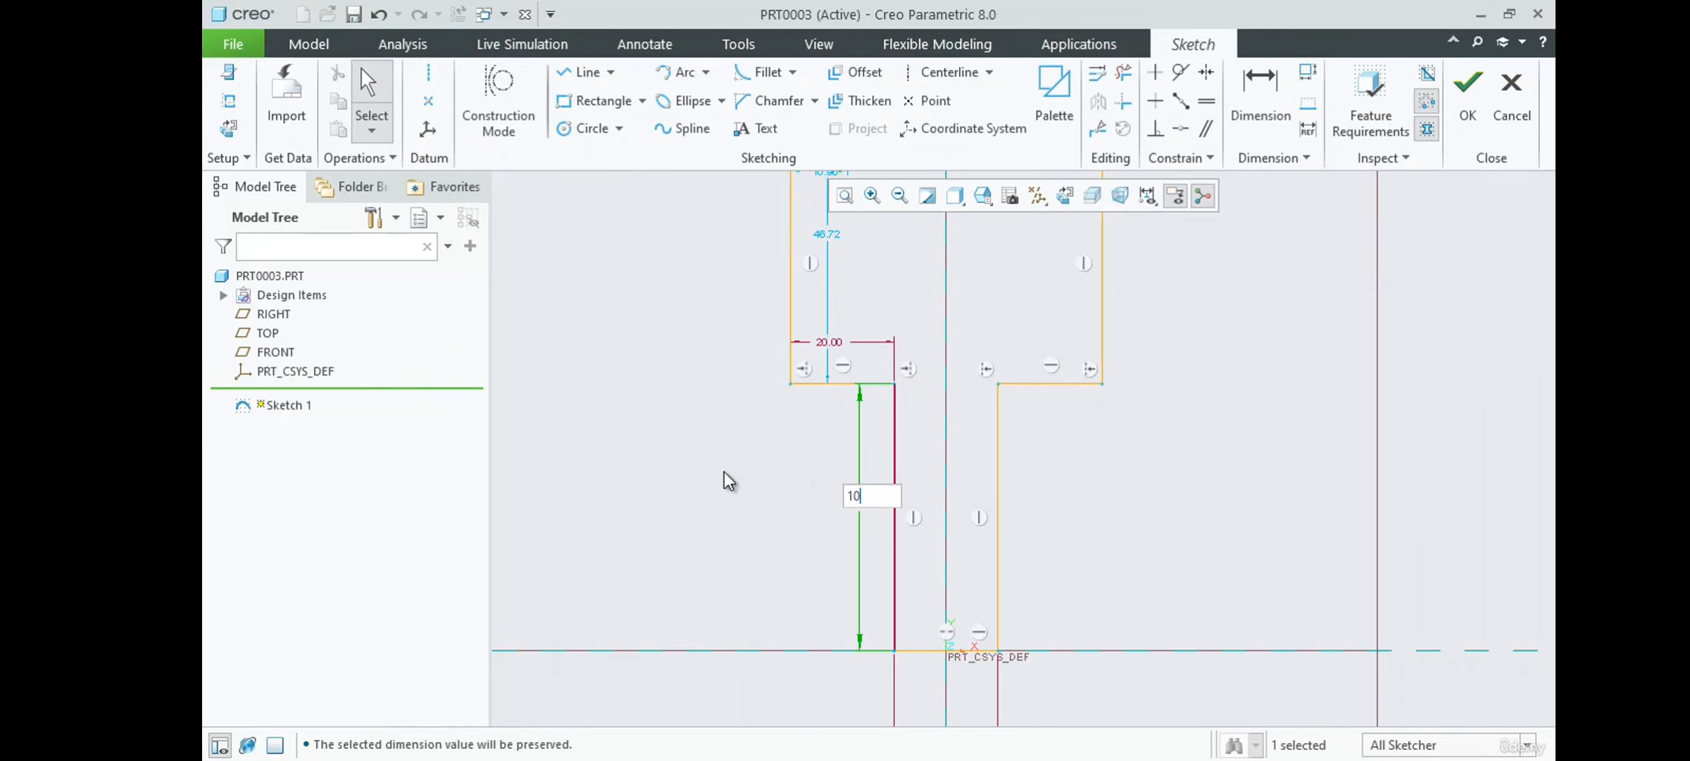
{"action": "key", "text": "Return"}
{"action": "scroll", "coordinate": [951, 438], "scroll_direction": "down", "scroll_amount": 1}
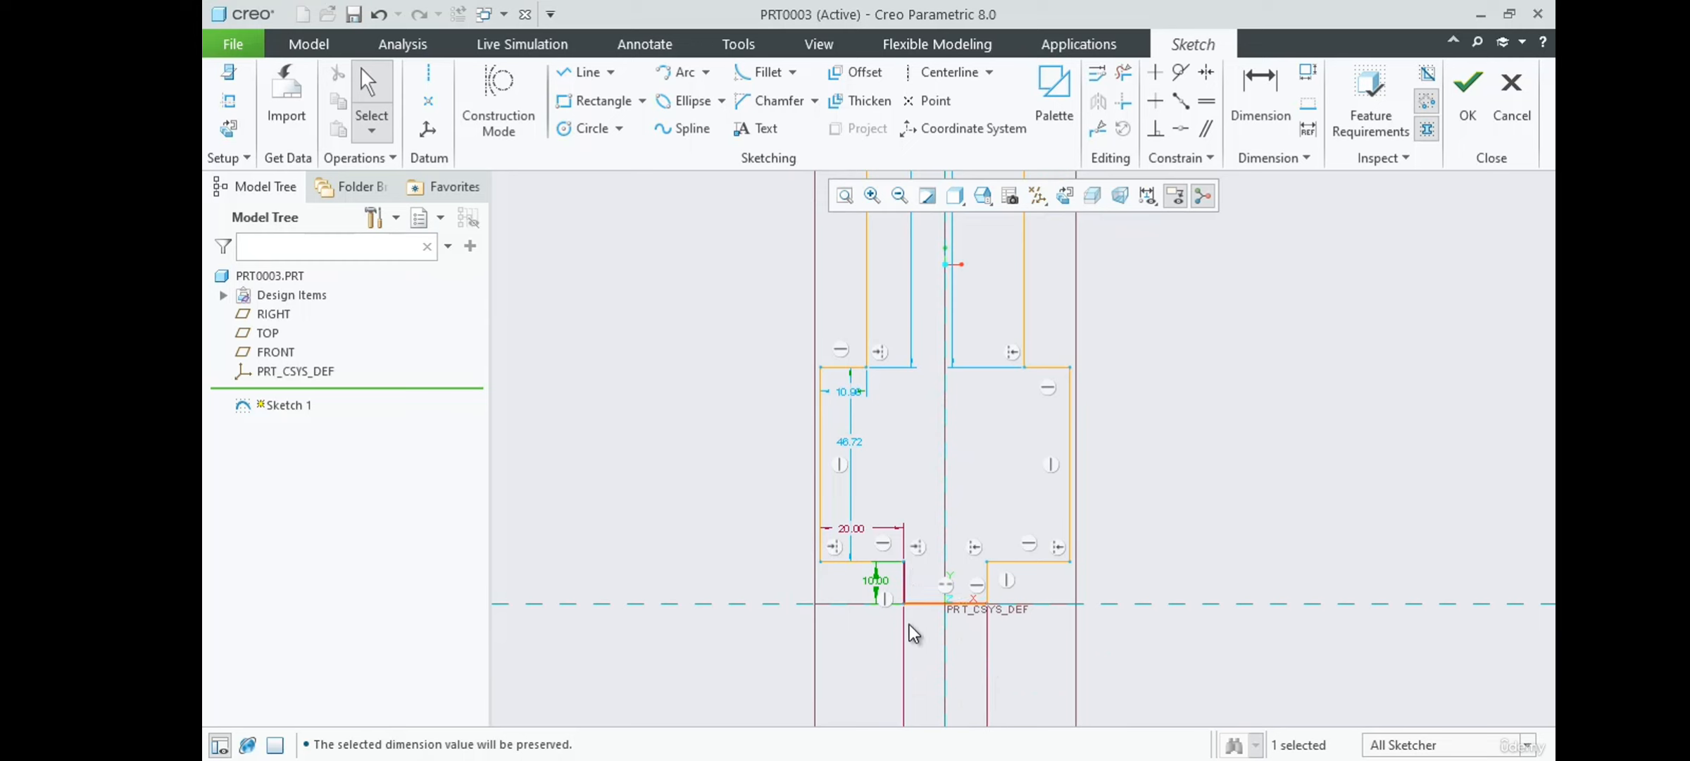
{"action": "scroll", "coordinate": [906, 630], "scroll_direction": "down", "scroll_amount": 1}
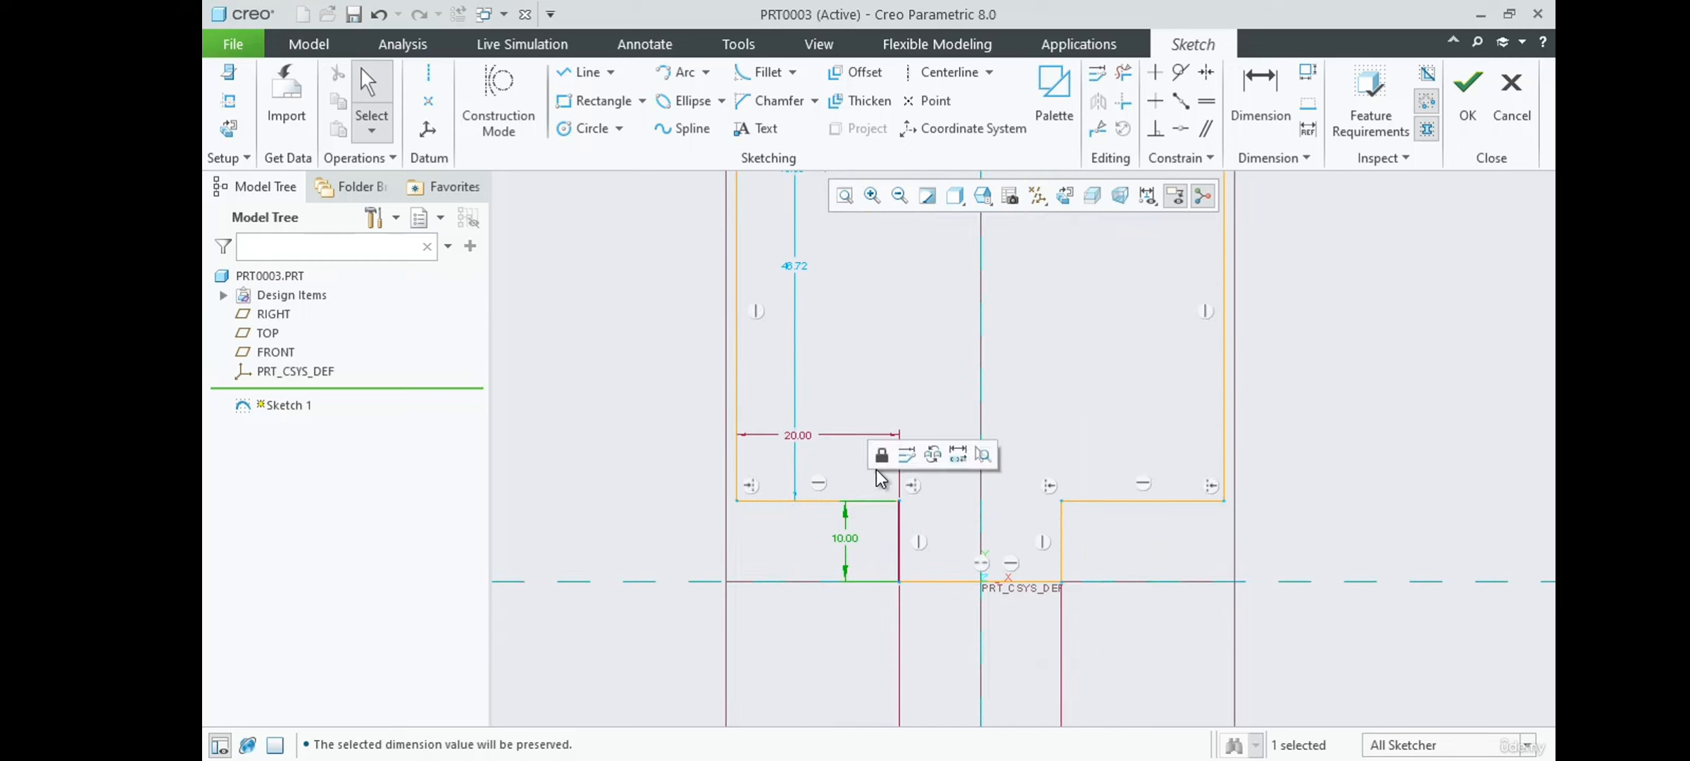
{"action": "left_click", "coordinate": [885, 468]}
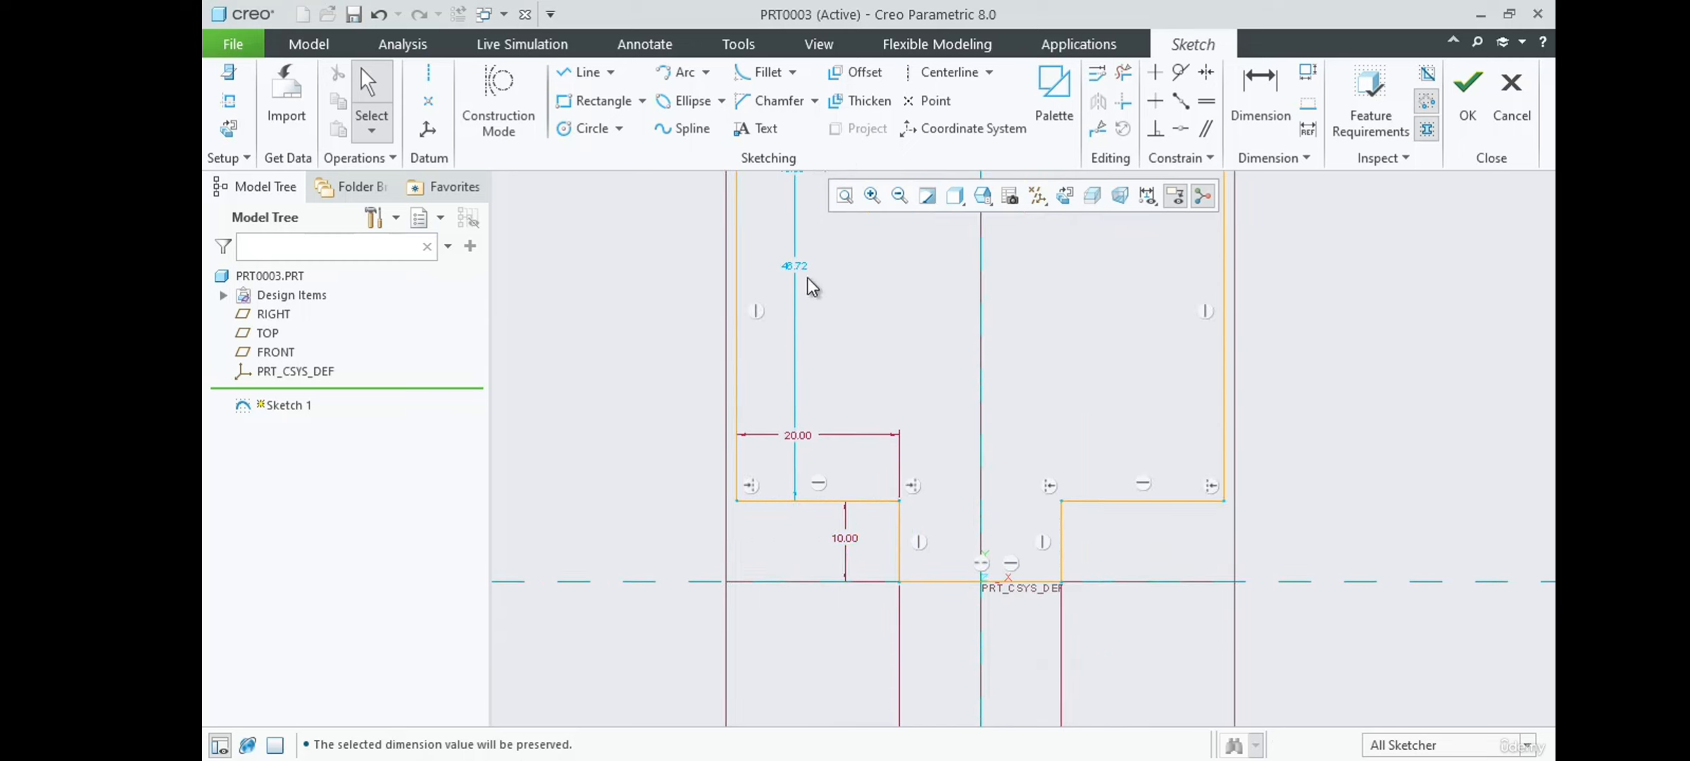
Set the left arm's end height to 10, locking the dimension and placing it outside the profile.
{"action": "double_click", "coordinate": [797, 264]}
{"action": "type", "text": "10"}
{"action": "key", "text": "Return"}
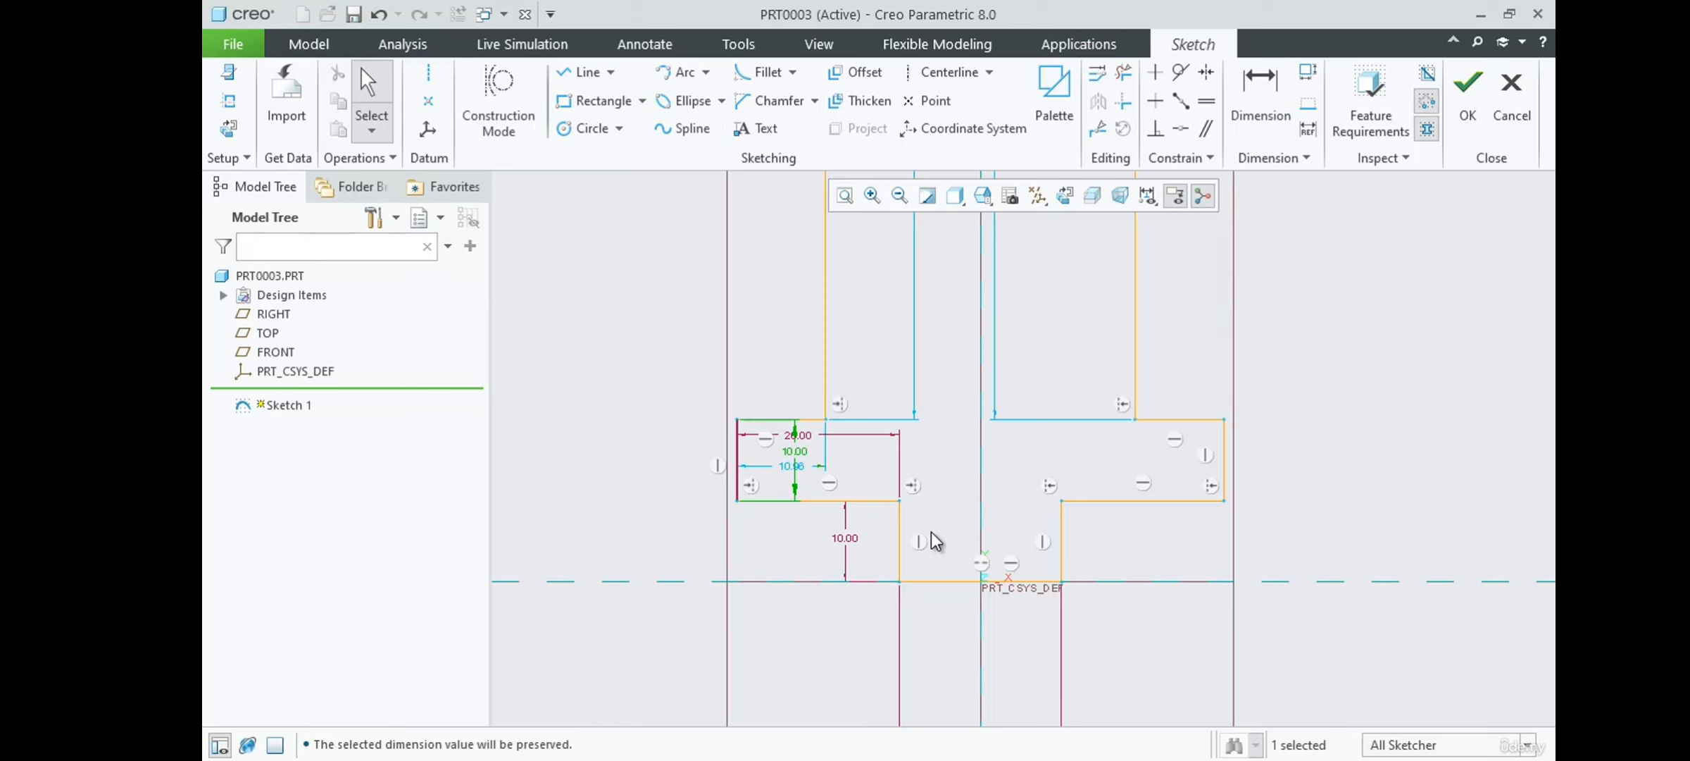
{"action": "left_click", "coordinate": [810, 476]}
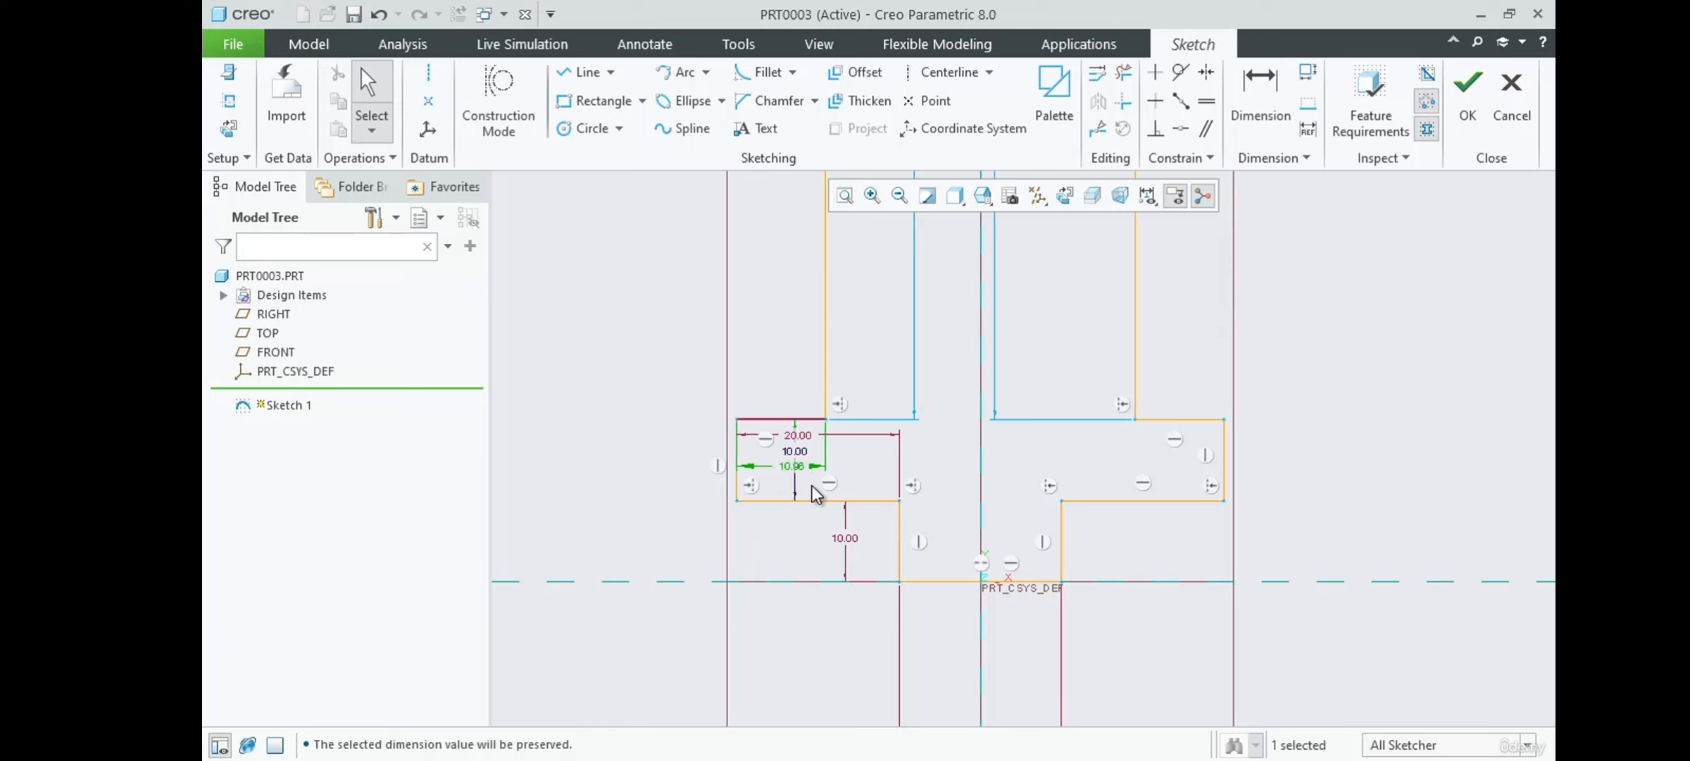
{"action": "double_click", "coordinate": [821, 465]}
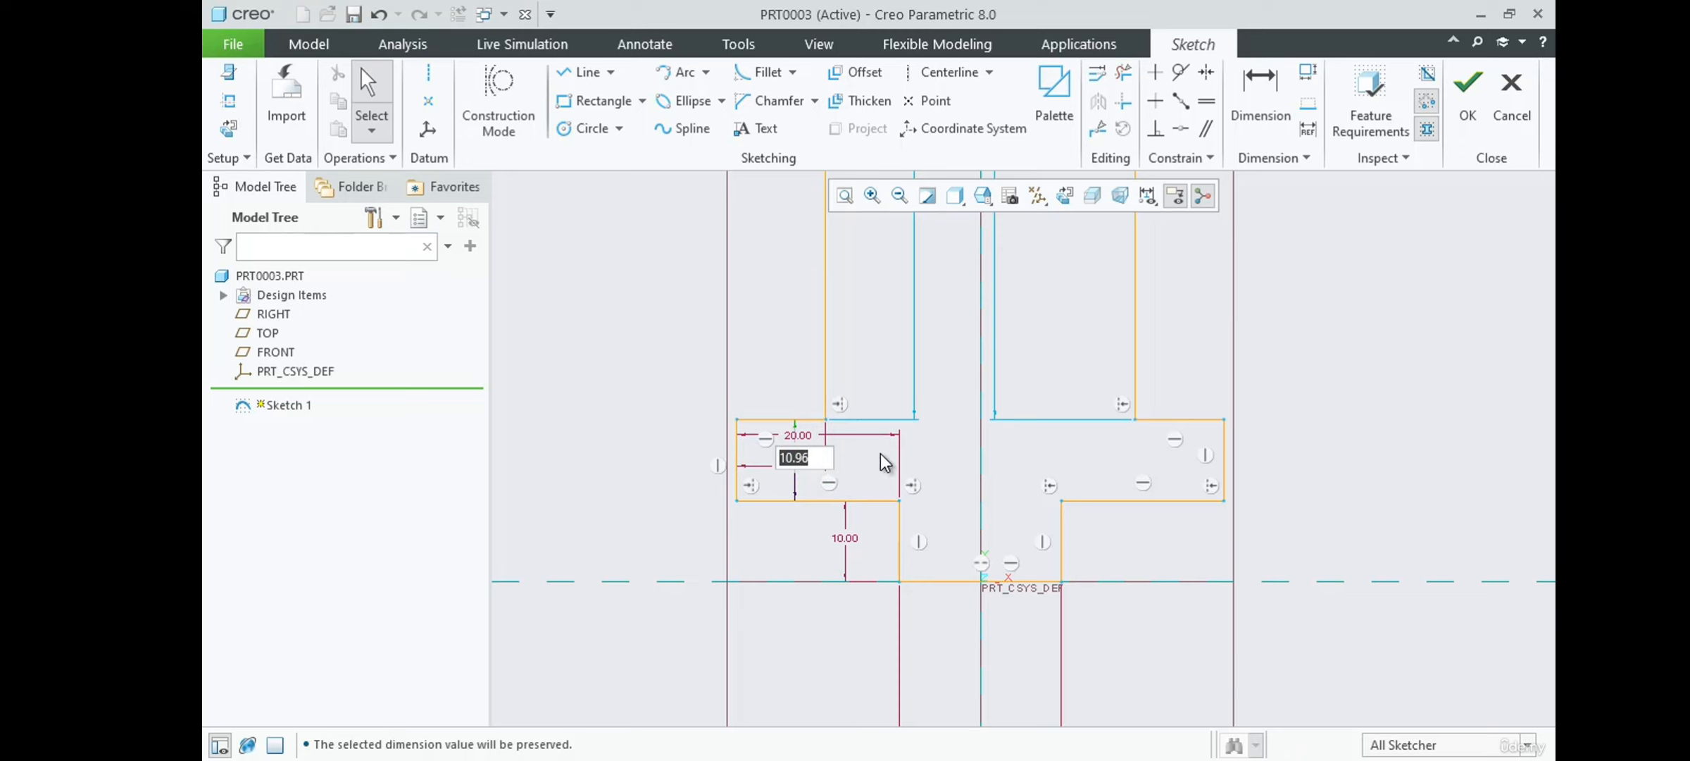
{"action": "key", "text": "Return"}
{"action": "scroll", "coordinate": [827, 462], "scroll_direction": "up", "scroll_amount": 2}
{"action": "left_click", "coordinate": [777, 448]}
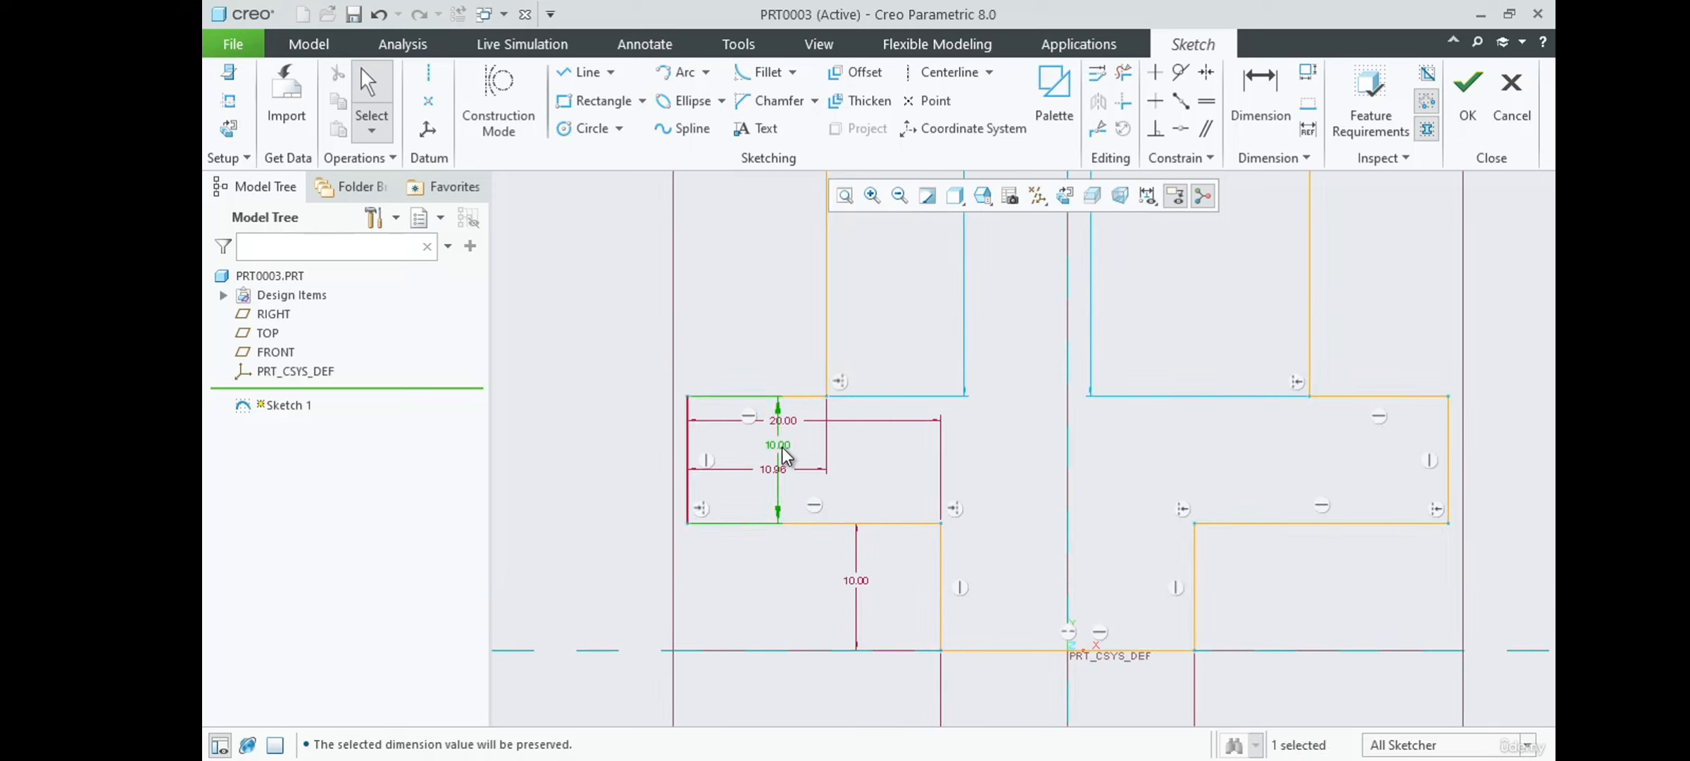
{"action": "left_click", "coordinate": [789, 377]}
{"action": "left_click_drag", "start_coordinate": [788, 448], "coordinate": [623, 455]}
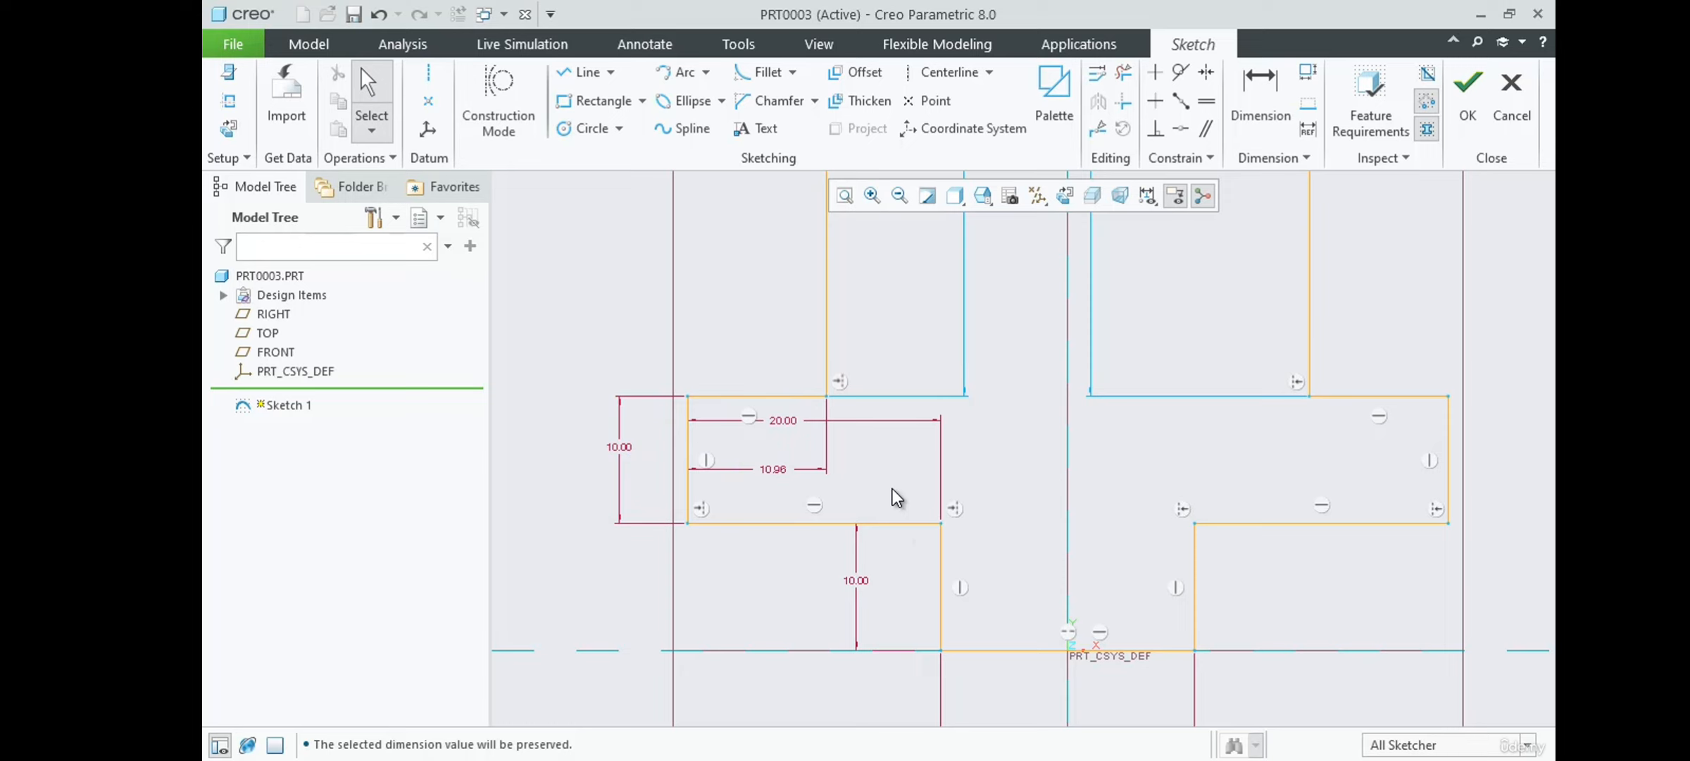
Move the left arm's upper-edge dimension above the arm, set it to 10 and lock it.
{"action": "left_click_drag", "start_coordinate": [781, 469], "coordinate": [751, 322]}
{"action": "double_click", "coordinate": [751, 322]}
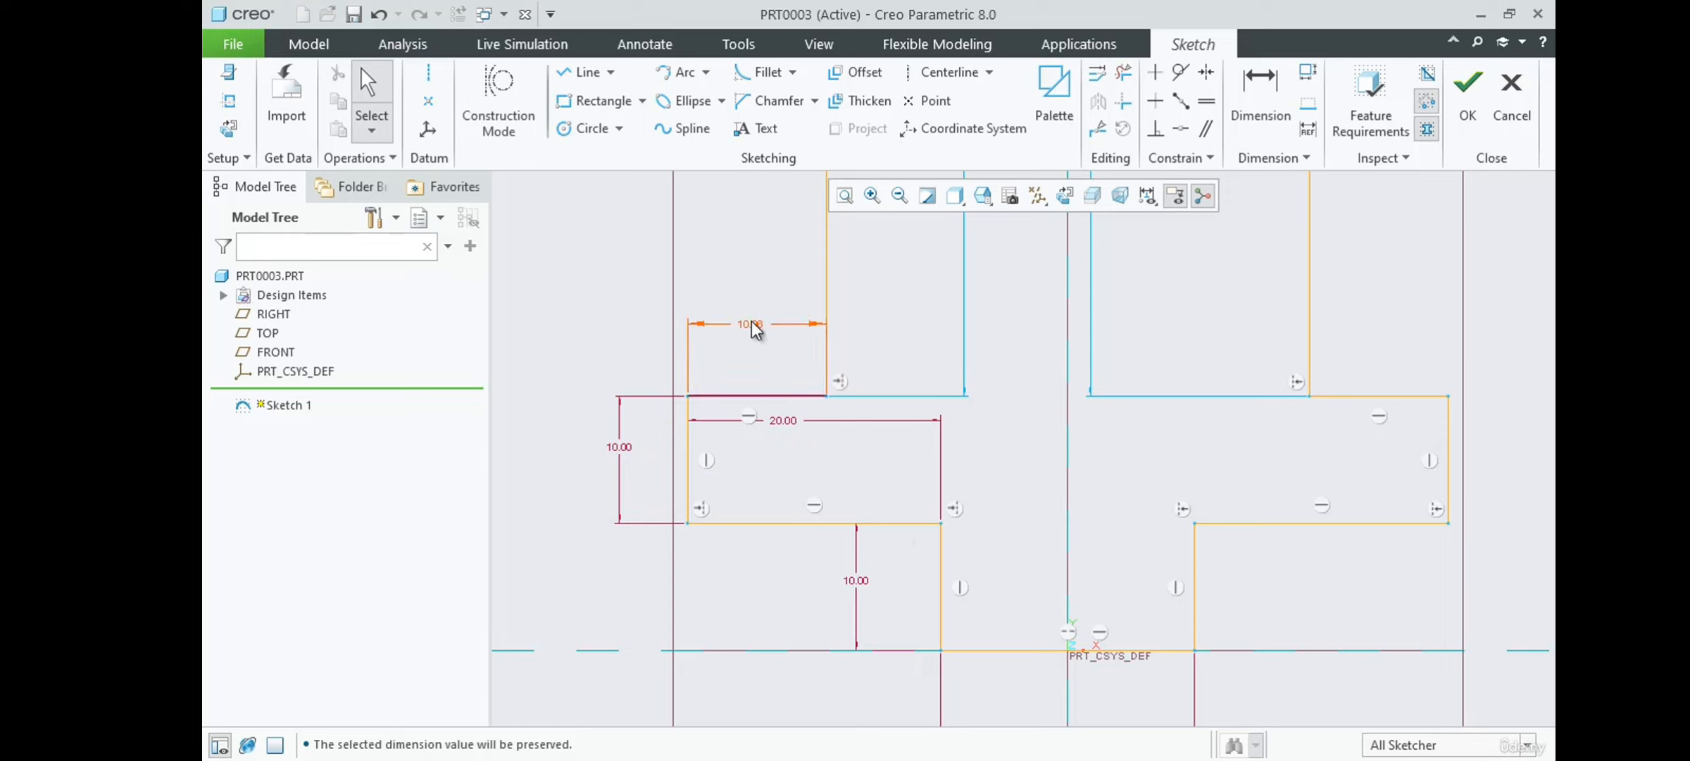
{"action": "type", "text": "10"}
{"action": "key", "text": "Return"}
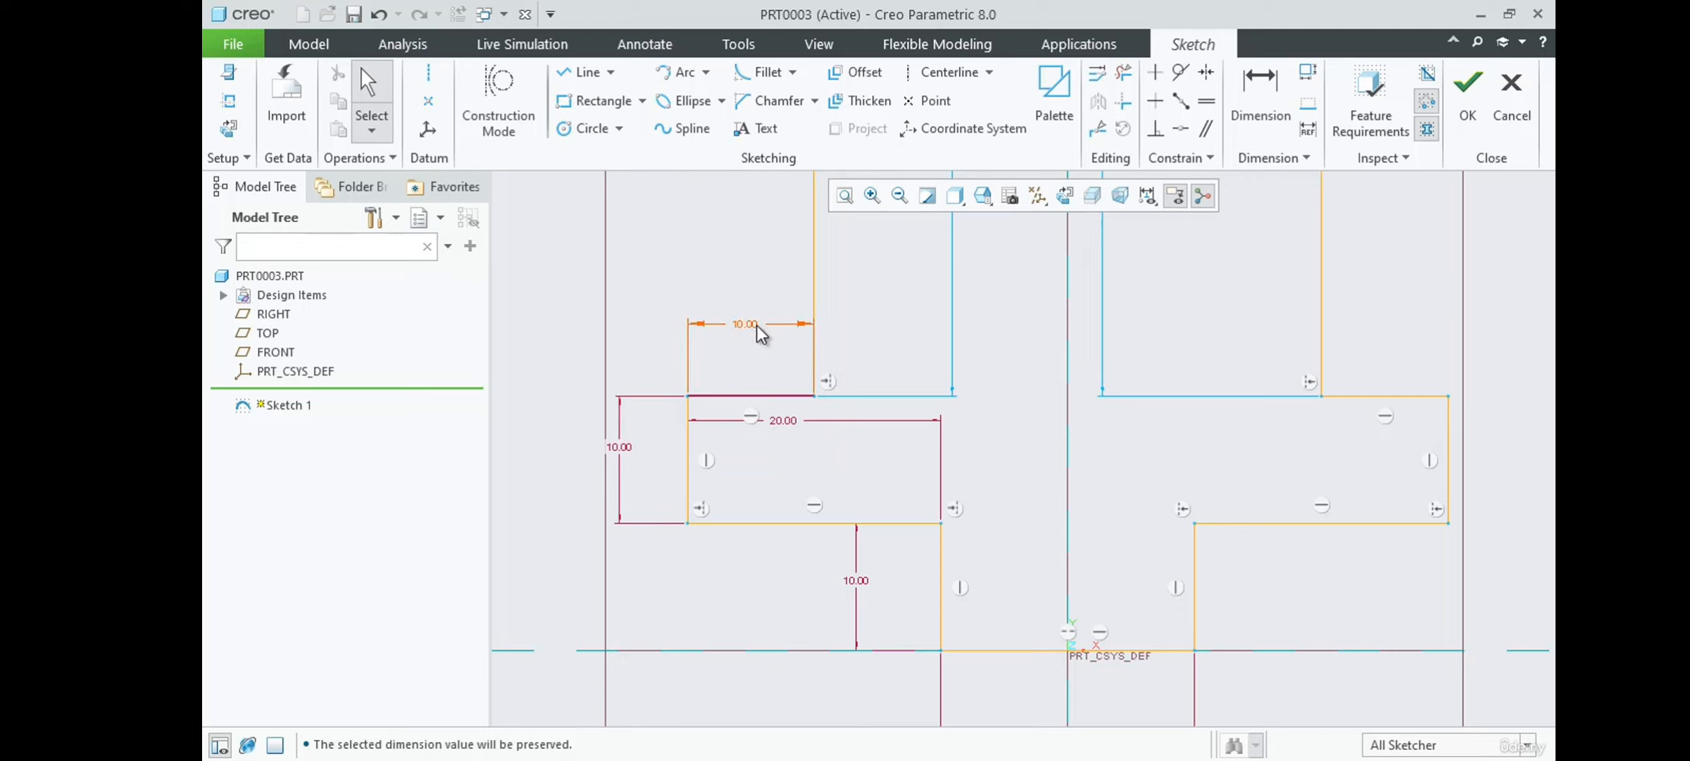
{"action": "left_click", "coordinate": [753, 325]}
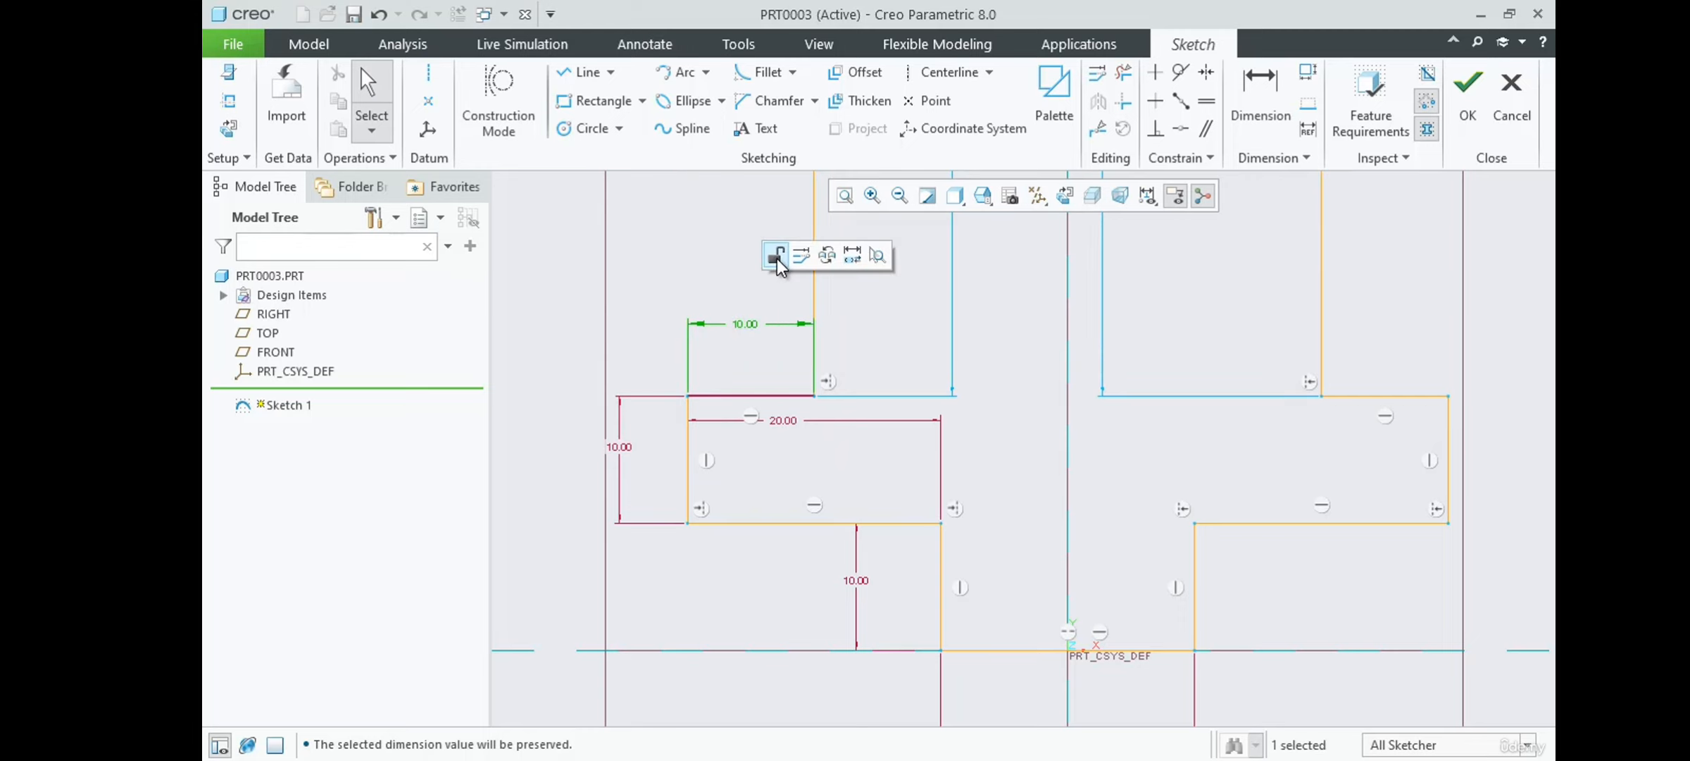
{"action": "left_click", "coordinate": [733, 277]}
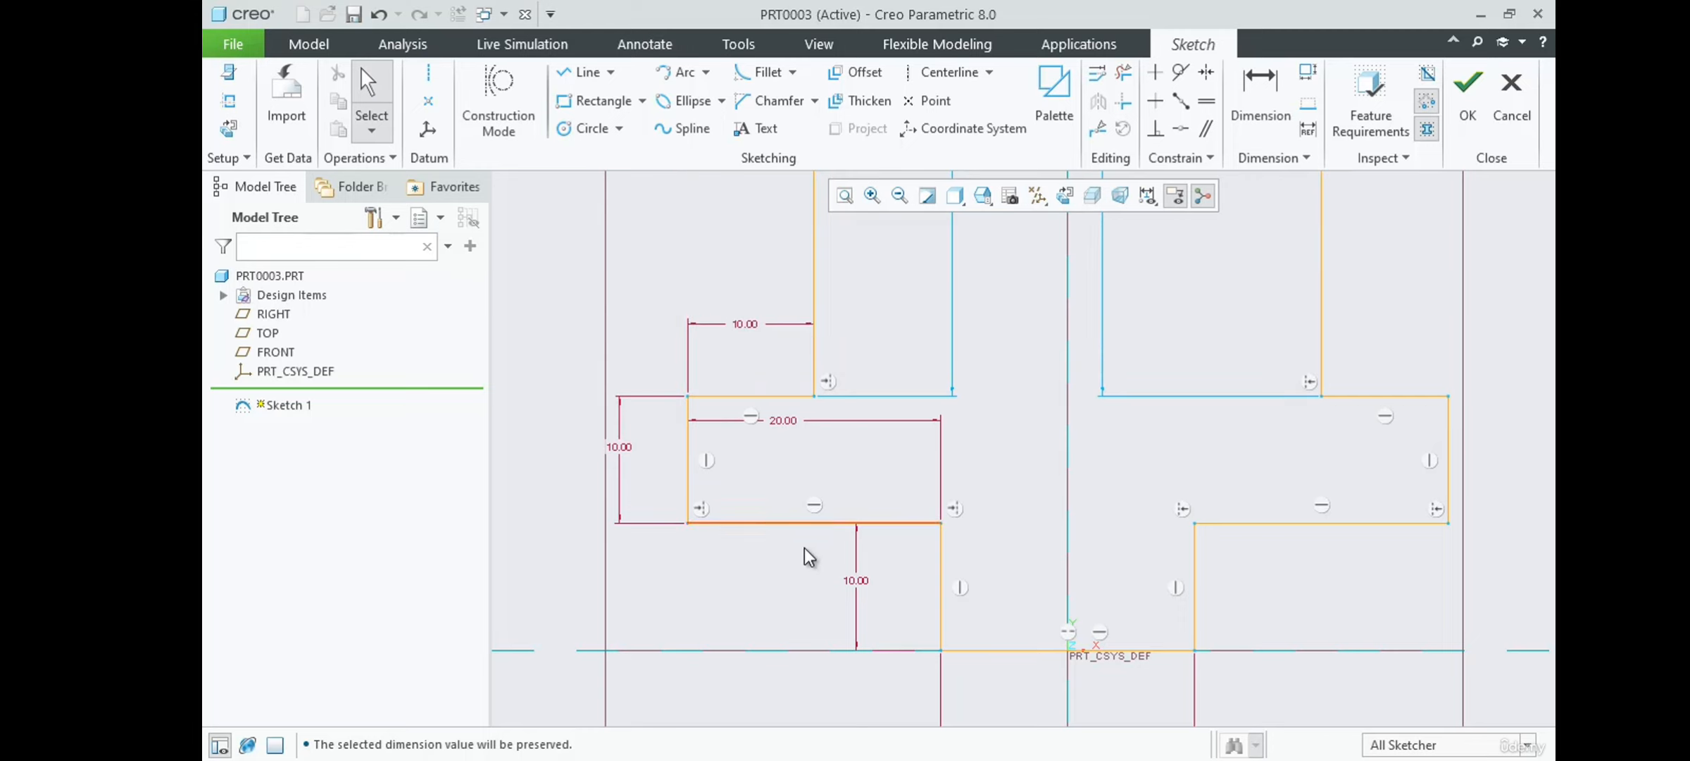
Place the uprights' height dimensions outside the profile and check the required height in the Example-4.pdf drawing.
{"action": "scroll", "coordinate": [849, 653], "scroll_direction": "down", "scroll_amount": 2}
{"action": "scroll", "coordinate": [941, 680], "scroll_direction": "down", "scroll_amount": 3}
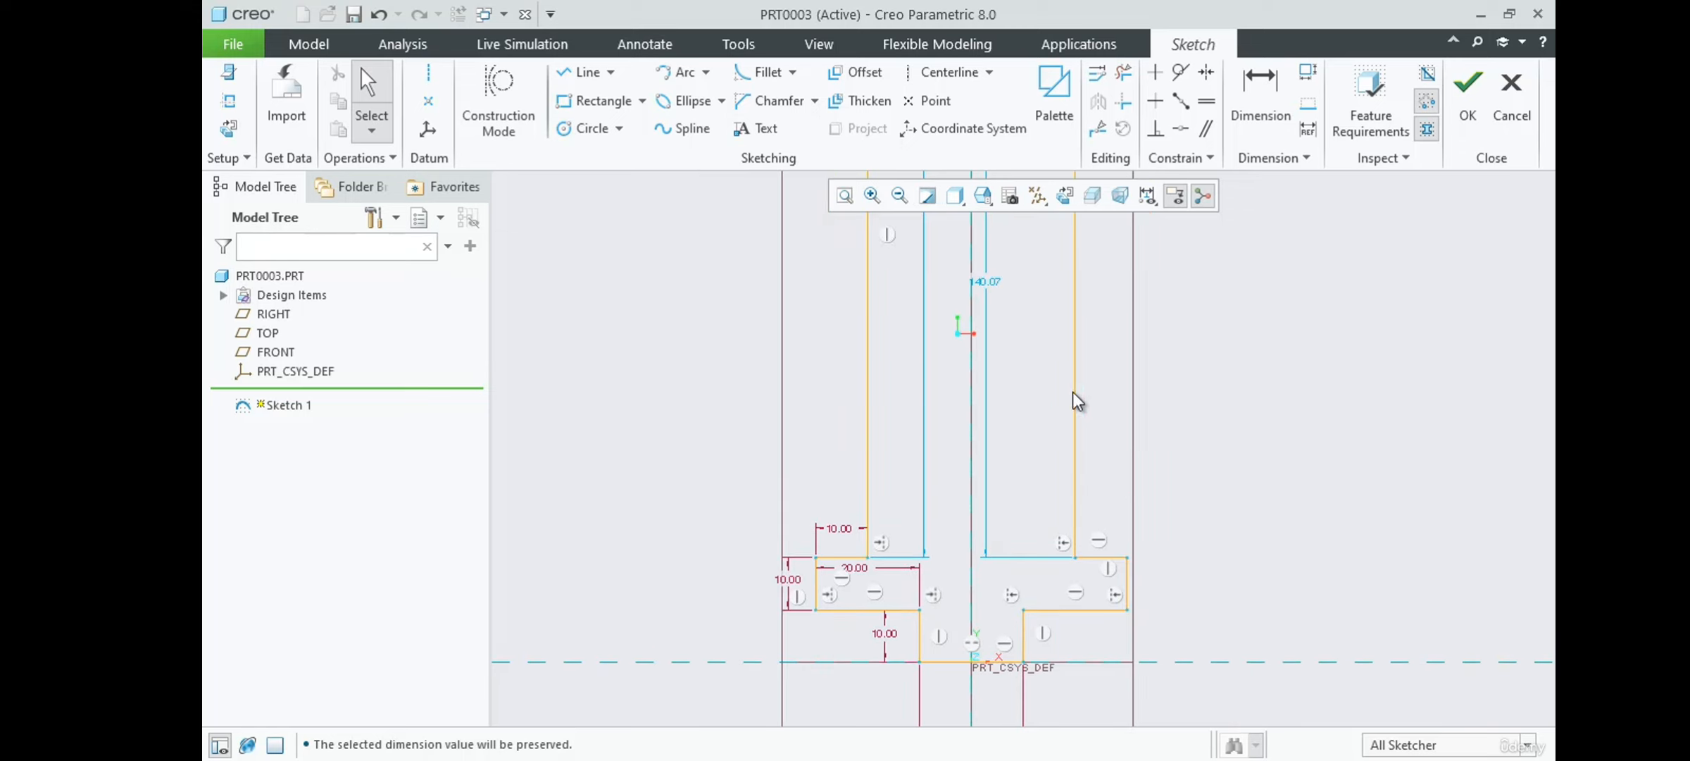
{"action": "scroll", "coordinate": [1013, 557], "scroll_direction": "down", "scroll_amount": 3}
{"action": "left_click_drag", "start_coordinate": [1002, 416], "coordinate": [1116, 435]}
{"action": "scroll", "coordinate": [1031, 594], "scroll_direction": "up", "scroll_amount": 3}
{"action": "left_click_drag", "start_coordinate": [1554, 207], "coordinate": [861, 28]}
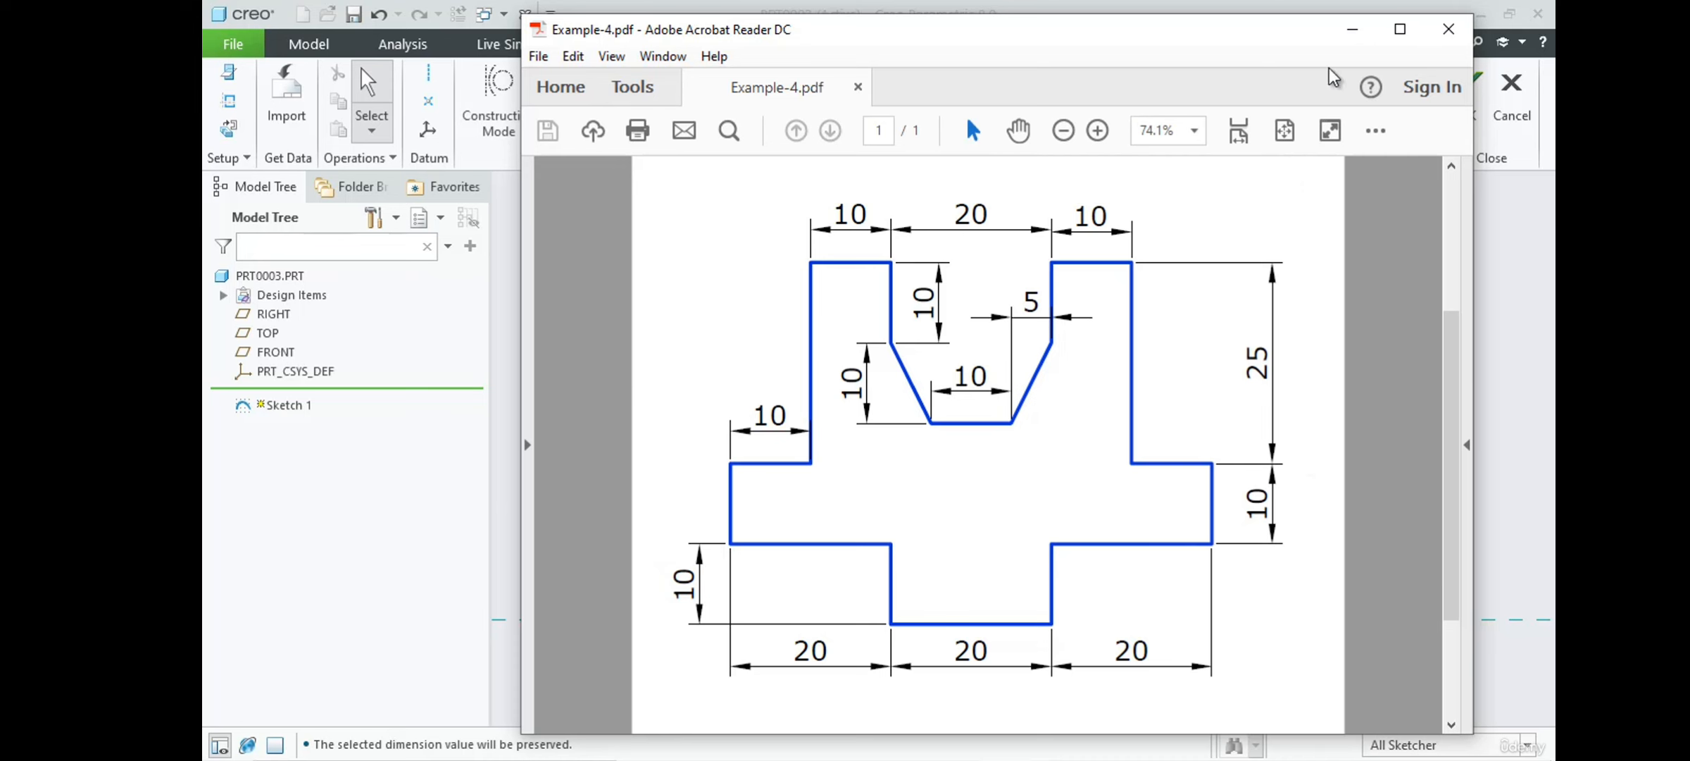
{"action": "left_click", "coordinate": [1352, 29]}
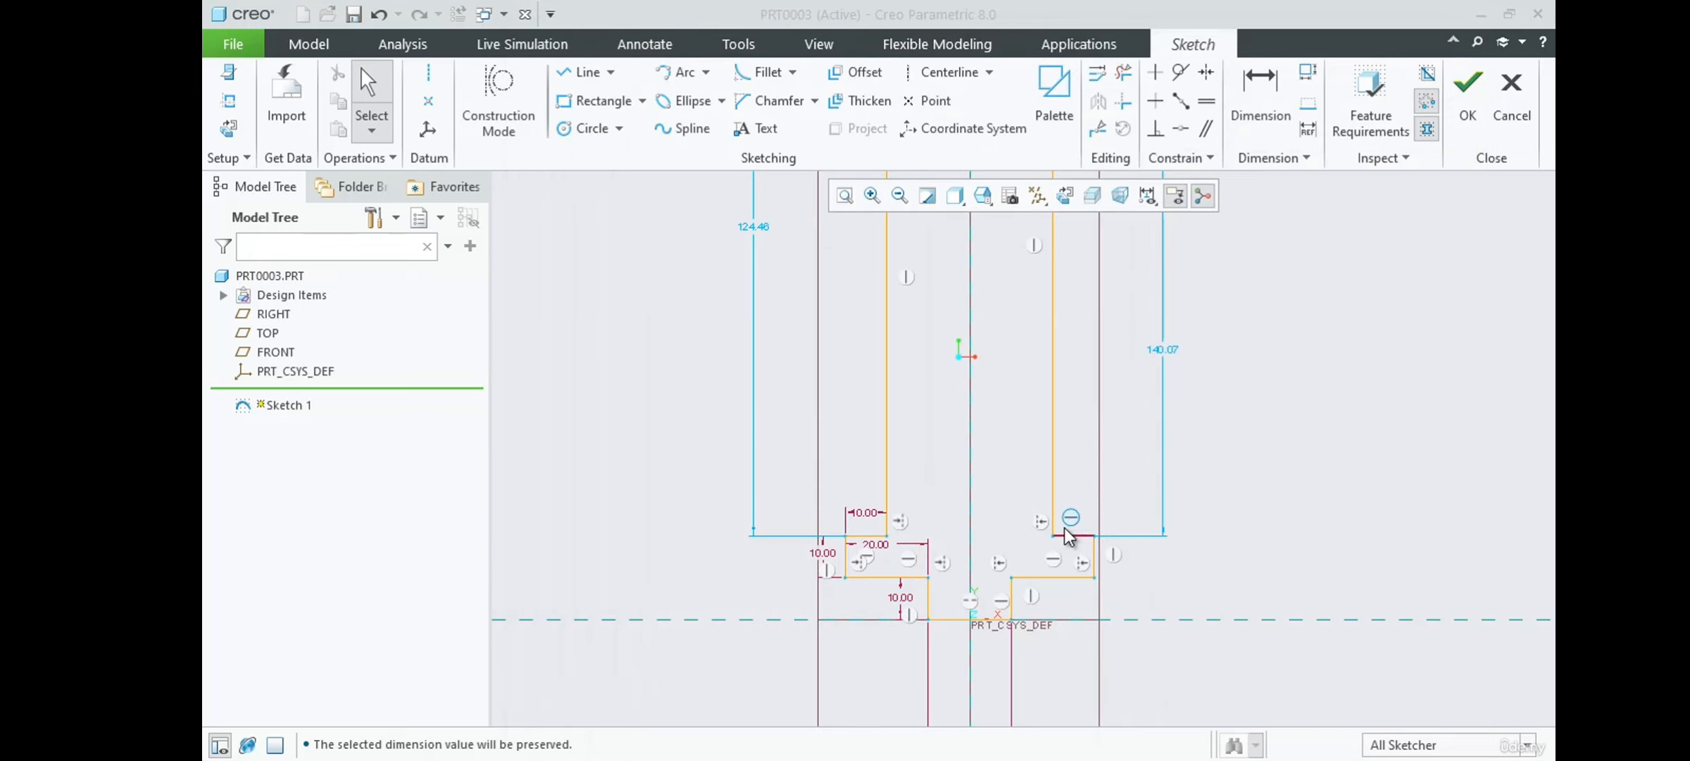
Set the right upright's height to 25.
{"action": "scroll", "coordinate": [1067, 535], "scroll_direction": "down", "scroll_amount": 2}
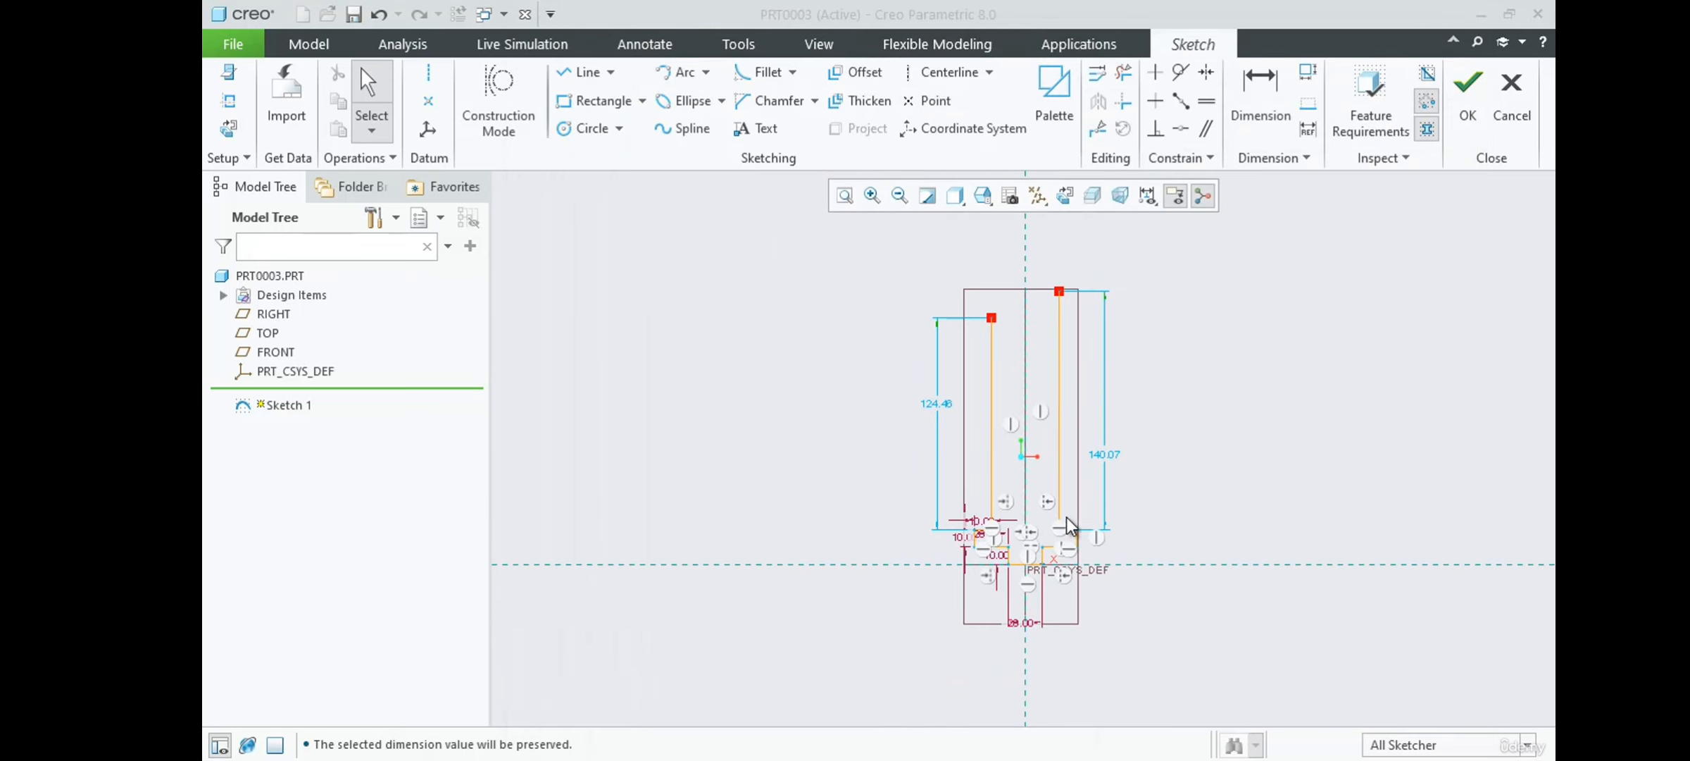
{"action": "double_click", "coordinate": [1103, 451]}
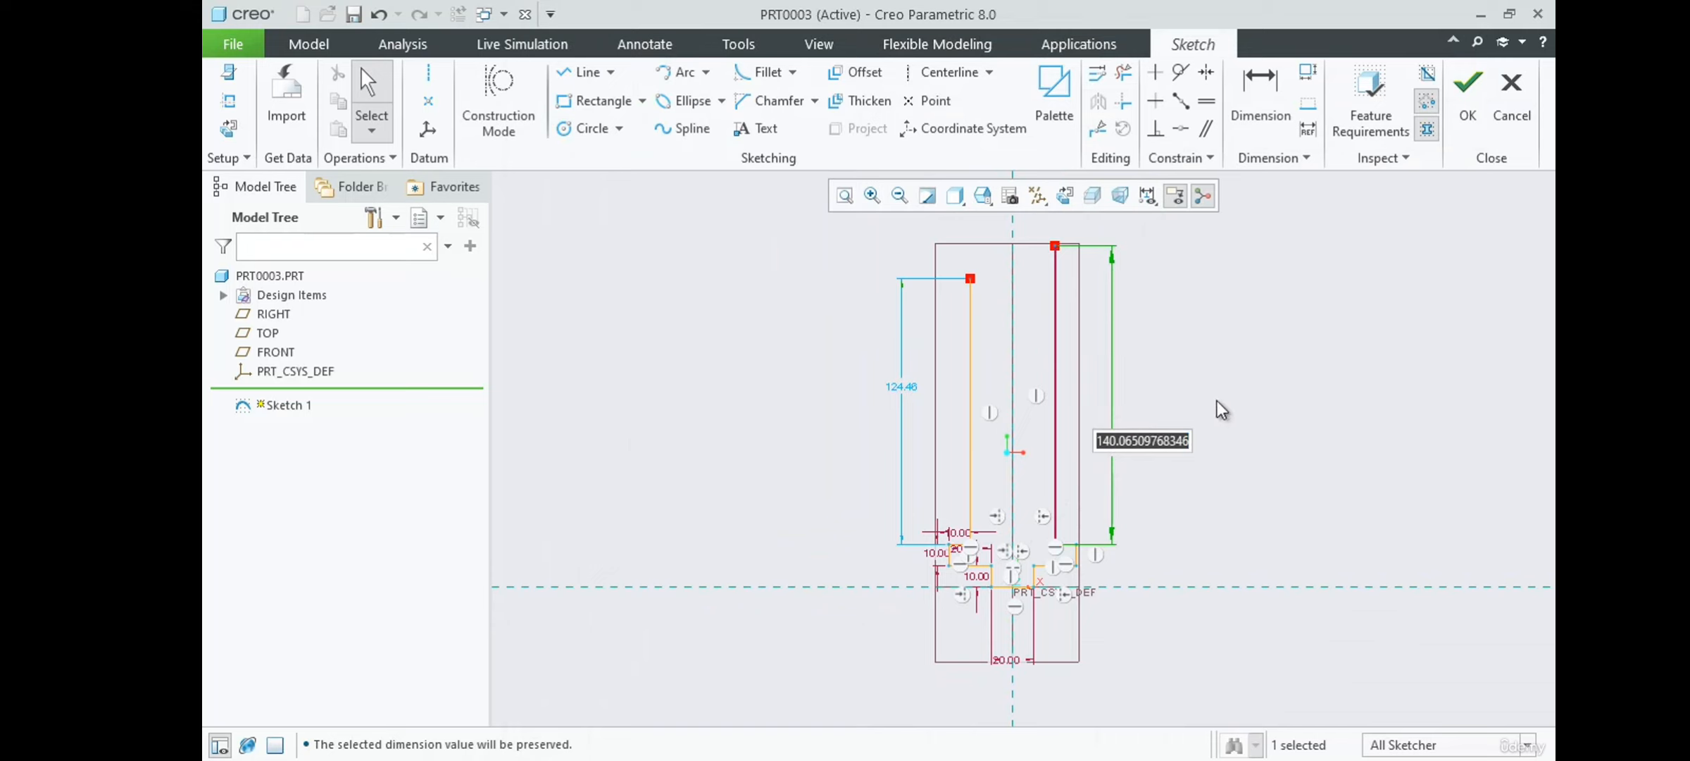
{"action": "type", "text": "25"}
{"action": "key", "text": "Return"}
{"action": "scroll", "coordinate": [1057, 513], "scroll_direction": "up", "scroll_amount": 2}
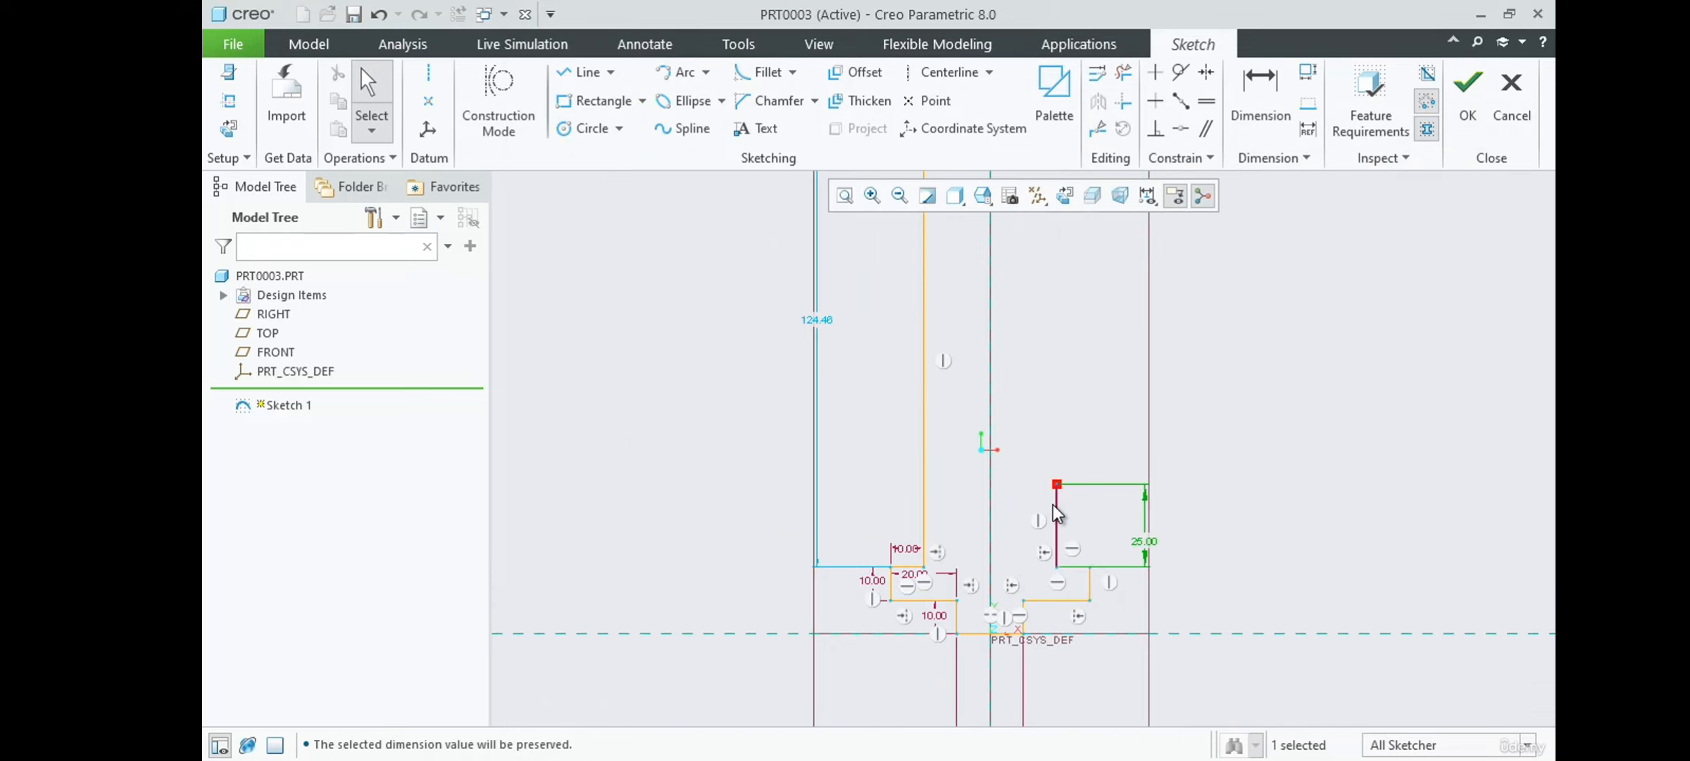
Constrain the left and right uprights to equal length and lock the right upright's height dimension.
{"action": "left_click", "coordinate": [1206, 101]}
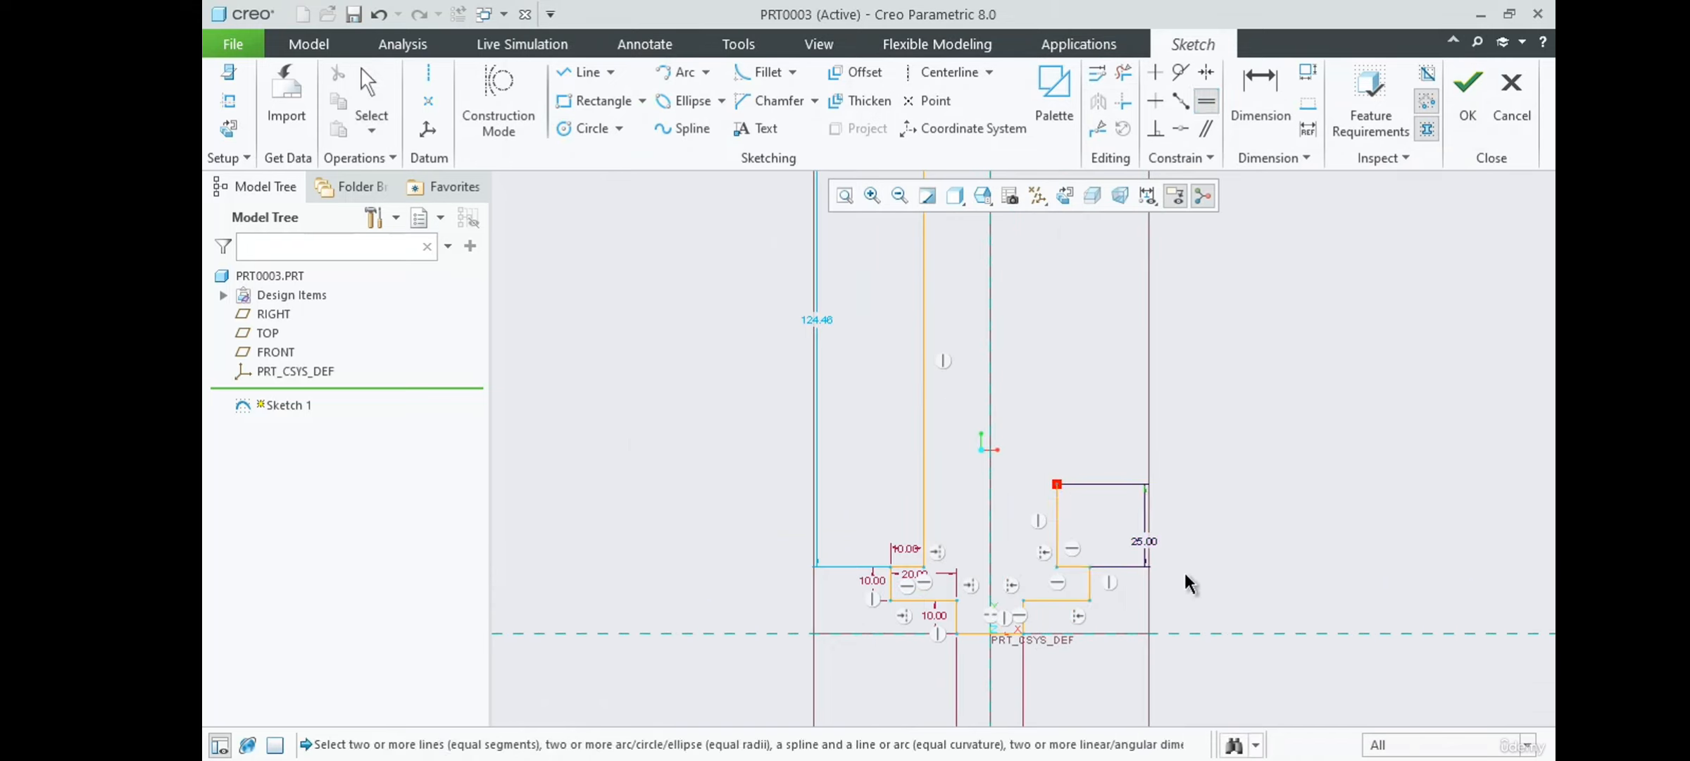
{"action": "left_click", "coordinate": [1057, 522]}
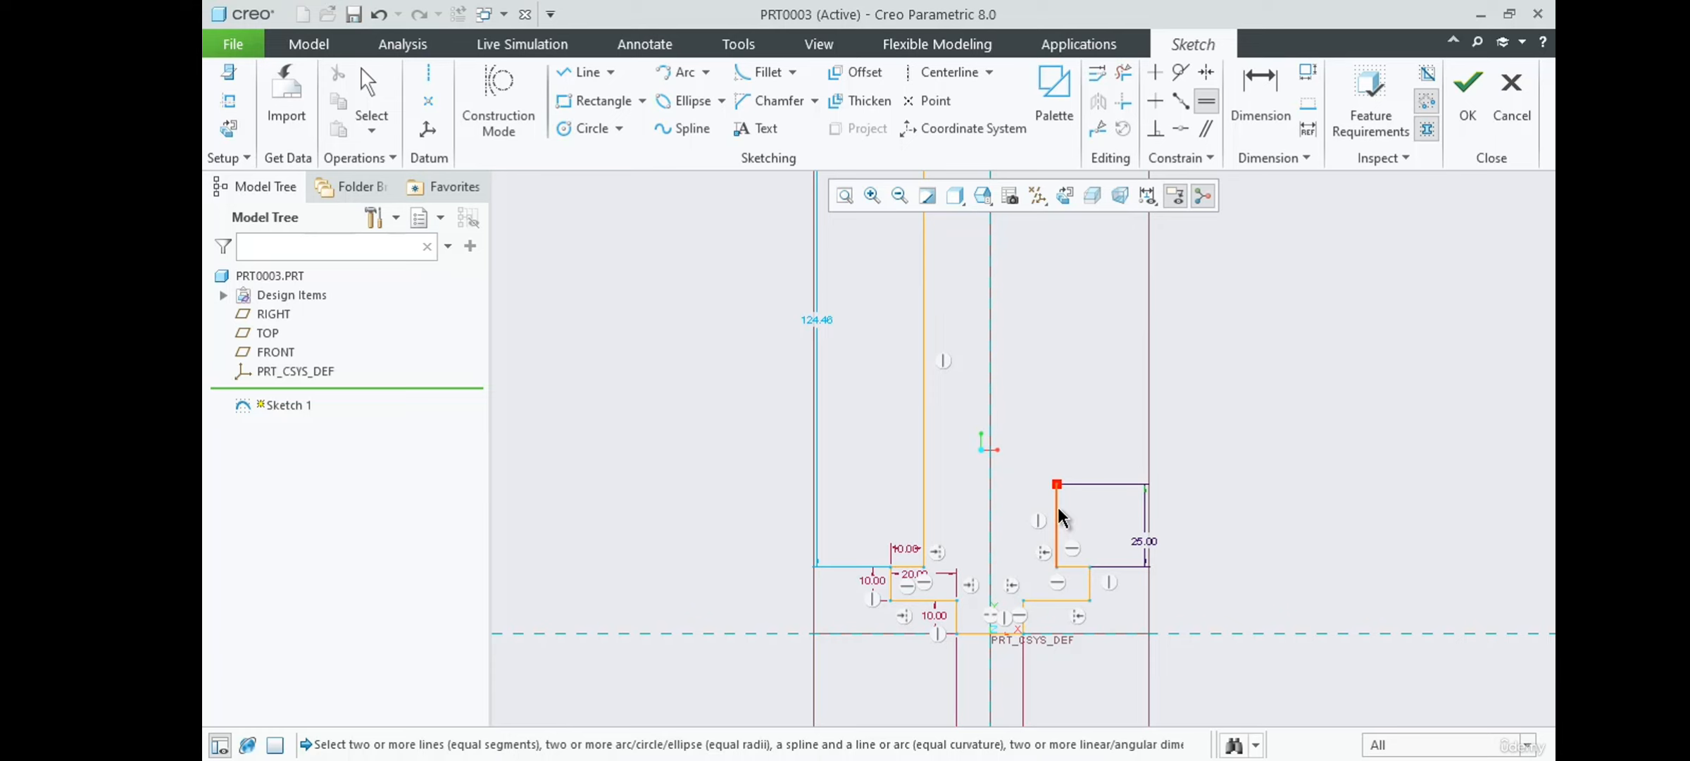
{"action": "left_click", "coordinate": [924, 458]}
{"action": "scroll", "coordinate": [970, 552], "scroll_direction": "up", "scroll_amount": 2}
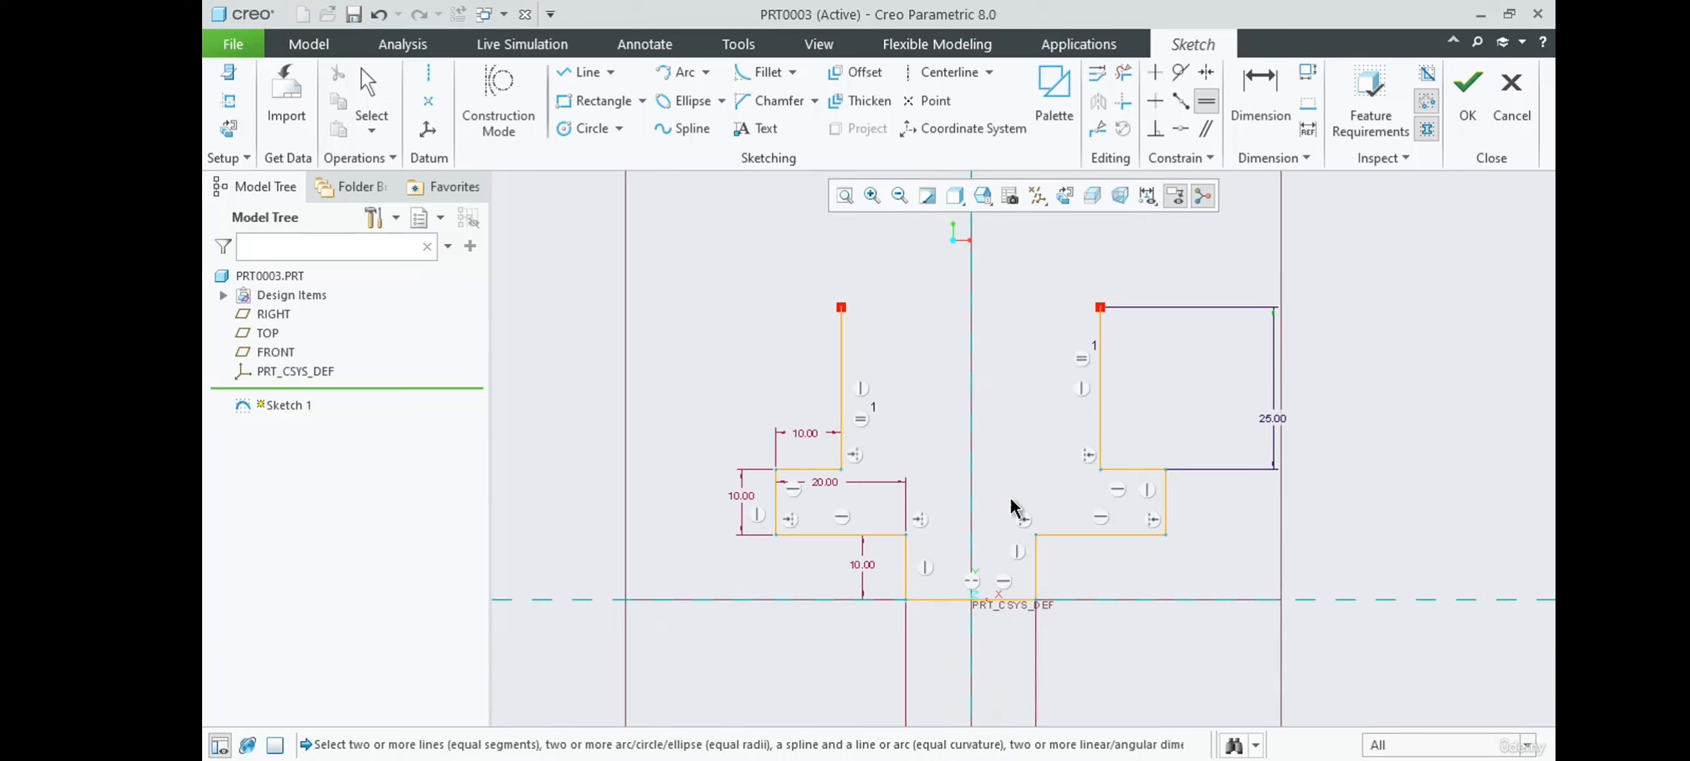
{"action": "scroll", "coordinate": [1000, 422], "scroll_direction": "down", "scroll_amount": 1}
{"action": "middle_click", "coordinate": [1238, 486]}
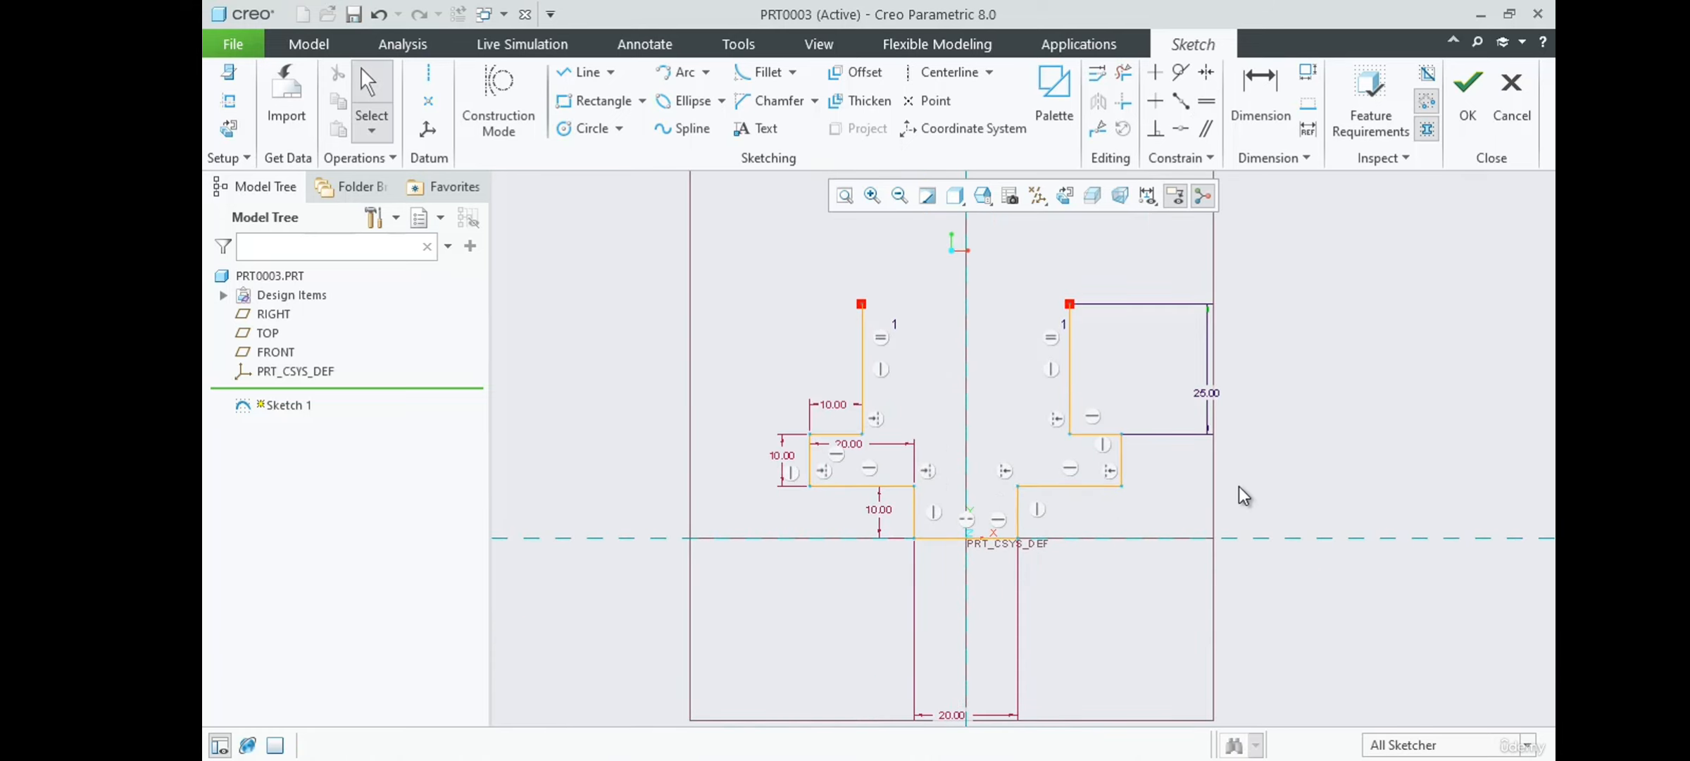
{"action": "left_click", "coordinate": [1211, 396]}
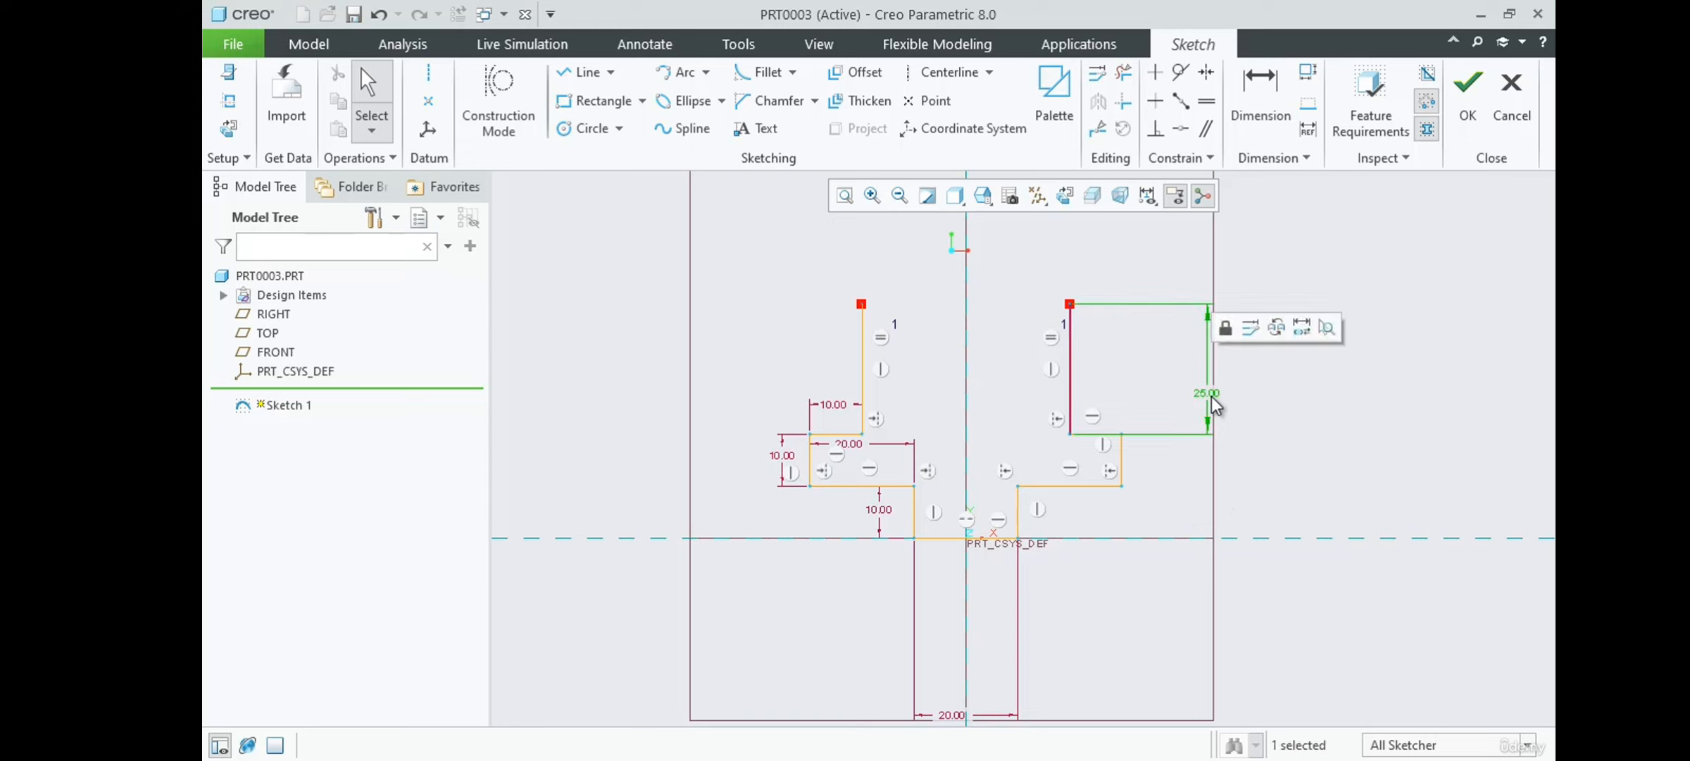
{"action": "left_click", "coordinate": [1226, 328]}
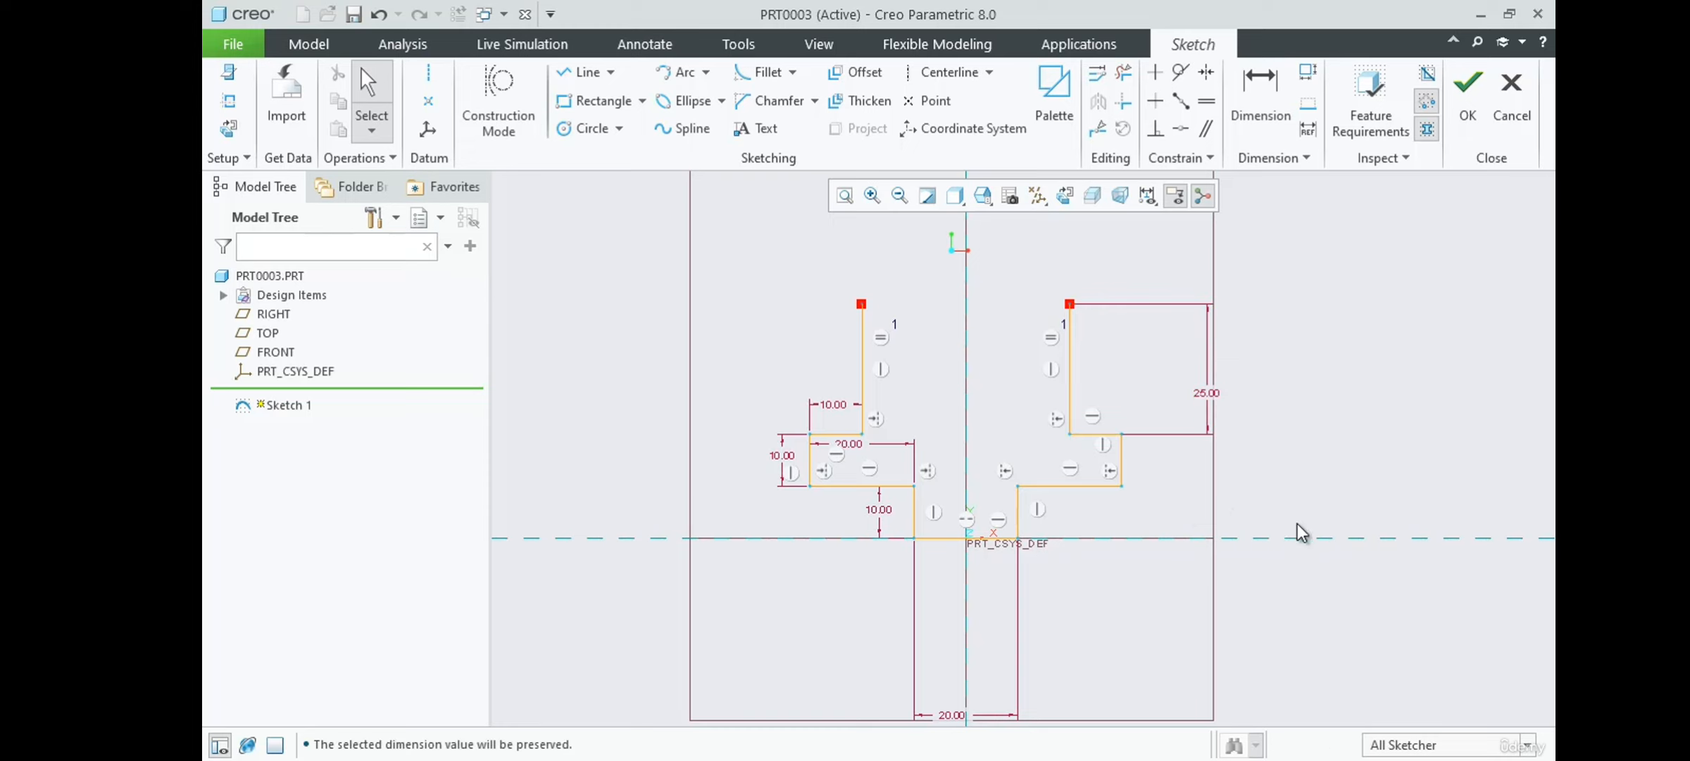
Draw connected lines from the left upright's upper end: a horizontal edge about 12 long, a vertical drop about 8 and an inward slope.
{"action": "scroll", "coordinate": [988, 476], "scroll_direction": "up", "scroll_amount": 1}
{"action": "scroll", "coordinate": [882, 511], "scroll_direction": "down", "scroll_amount": 1}
{"action": "scroll", "coordinate": [914, 435], "scroll_direction": "up", "scroll_amount": 1}
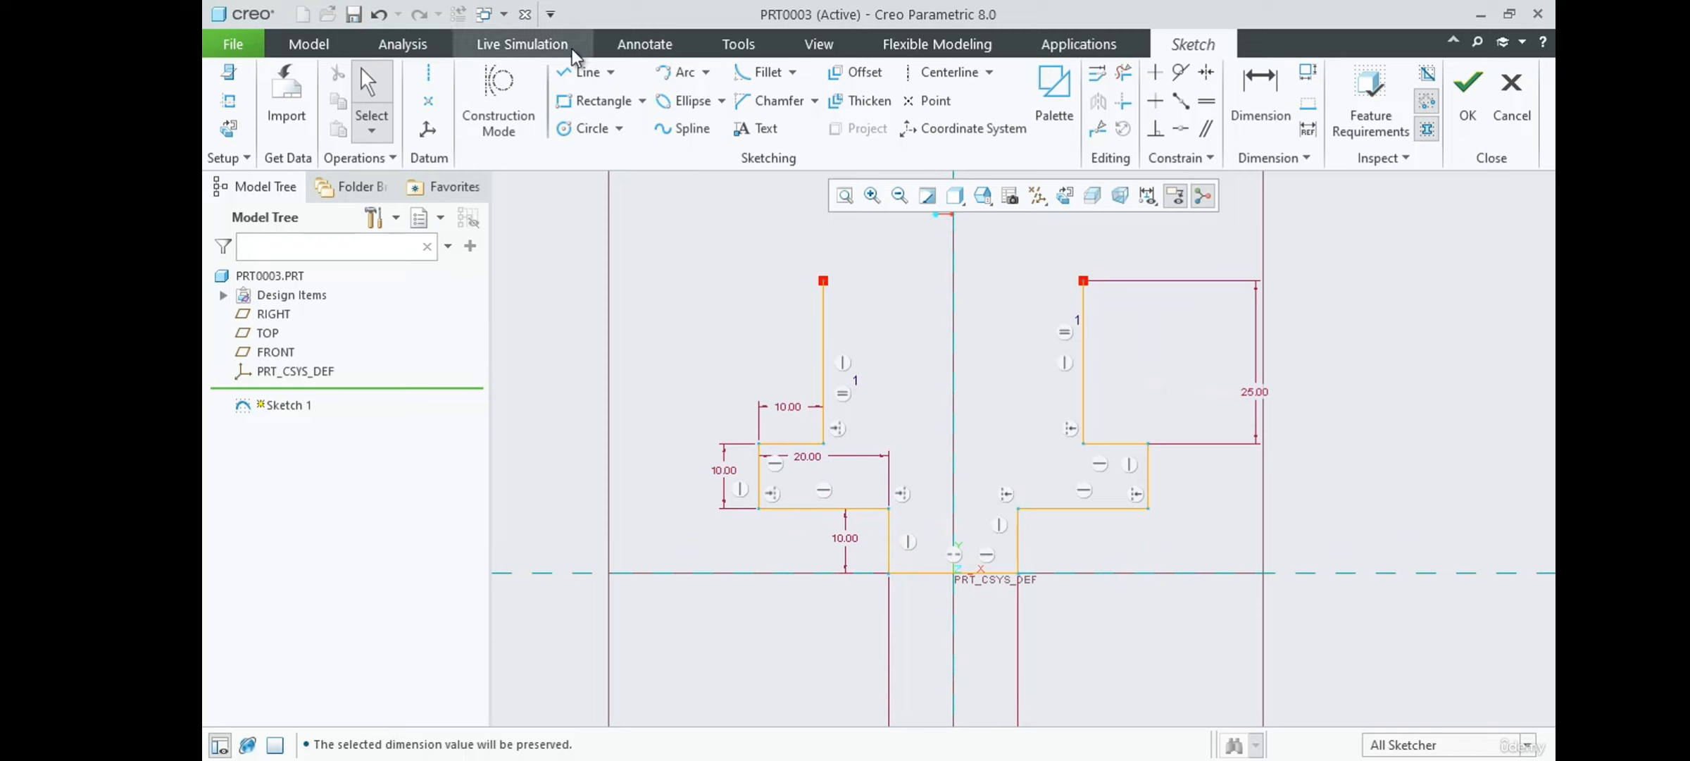
{"action": "left_click", "coordinate": [578, 72]}
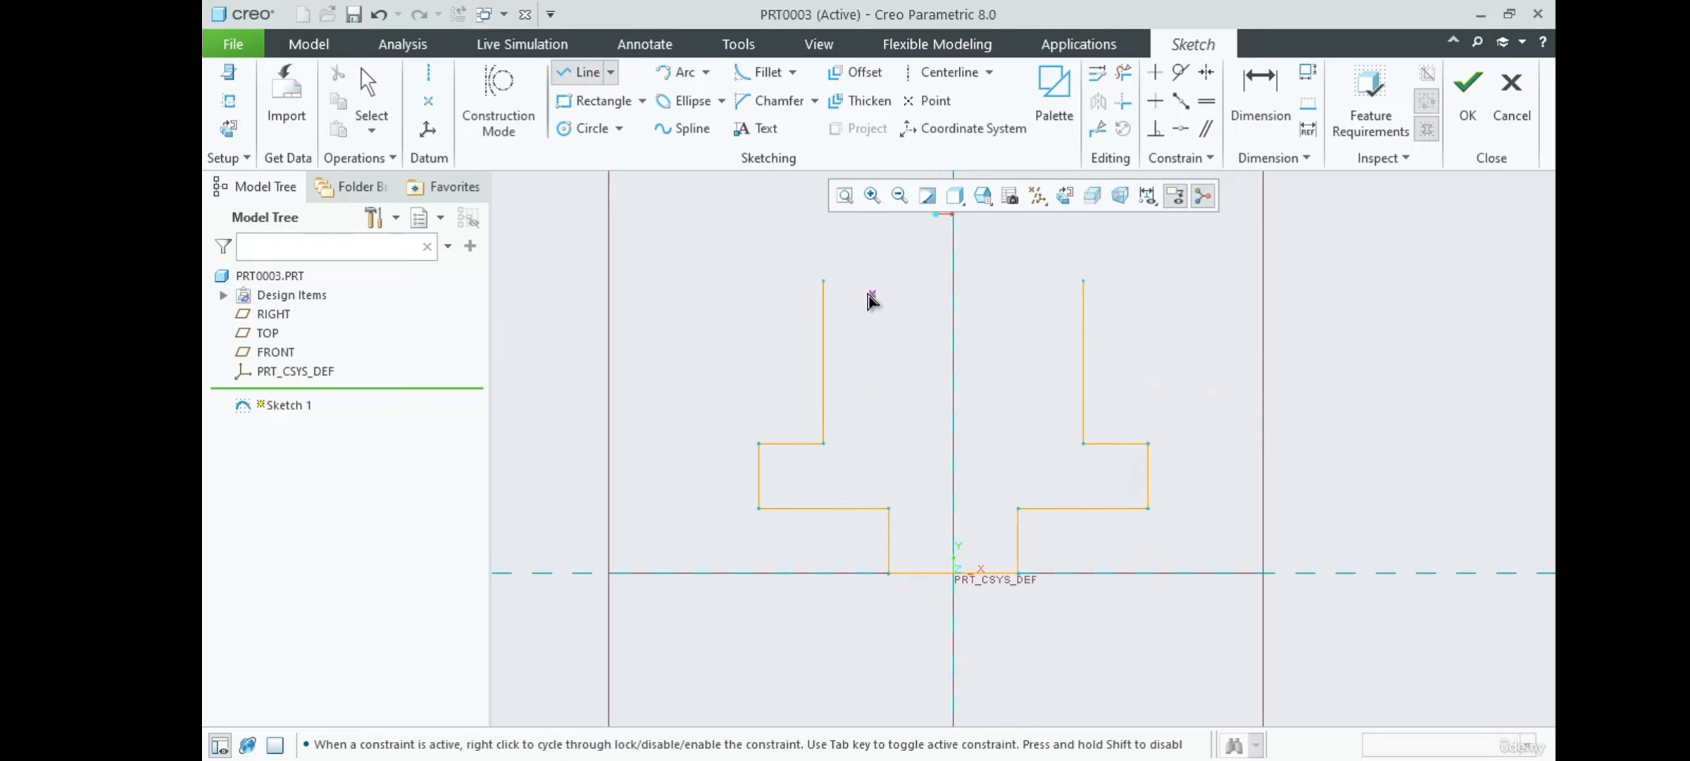
{"action": "left_click", "coordinate": [825, 283]}
{"action": "left_click", "coordinate": [904, 283]}
{"action": "middle_click", "coordinate": [904, 283]}
{"action": "left_click", "coordinate": [903, 332]}
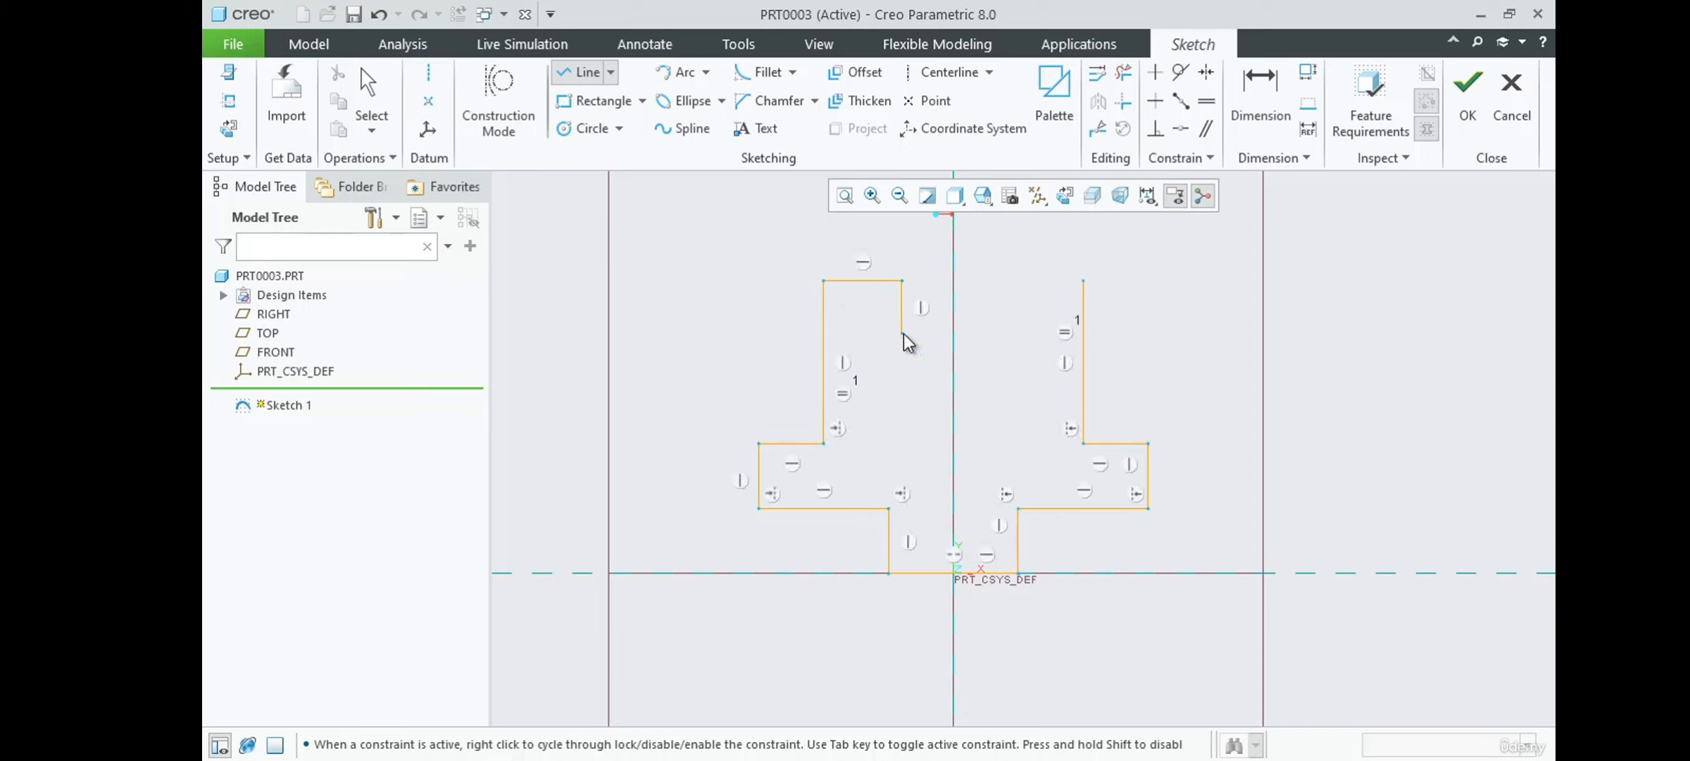
{"action": "left_click", "coordinate": [923, 372]}
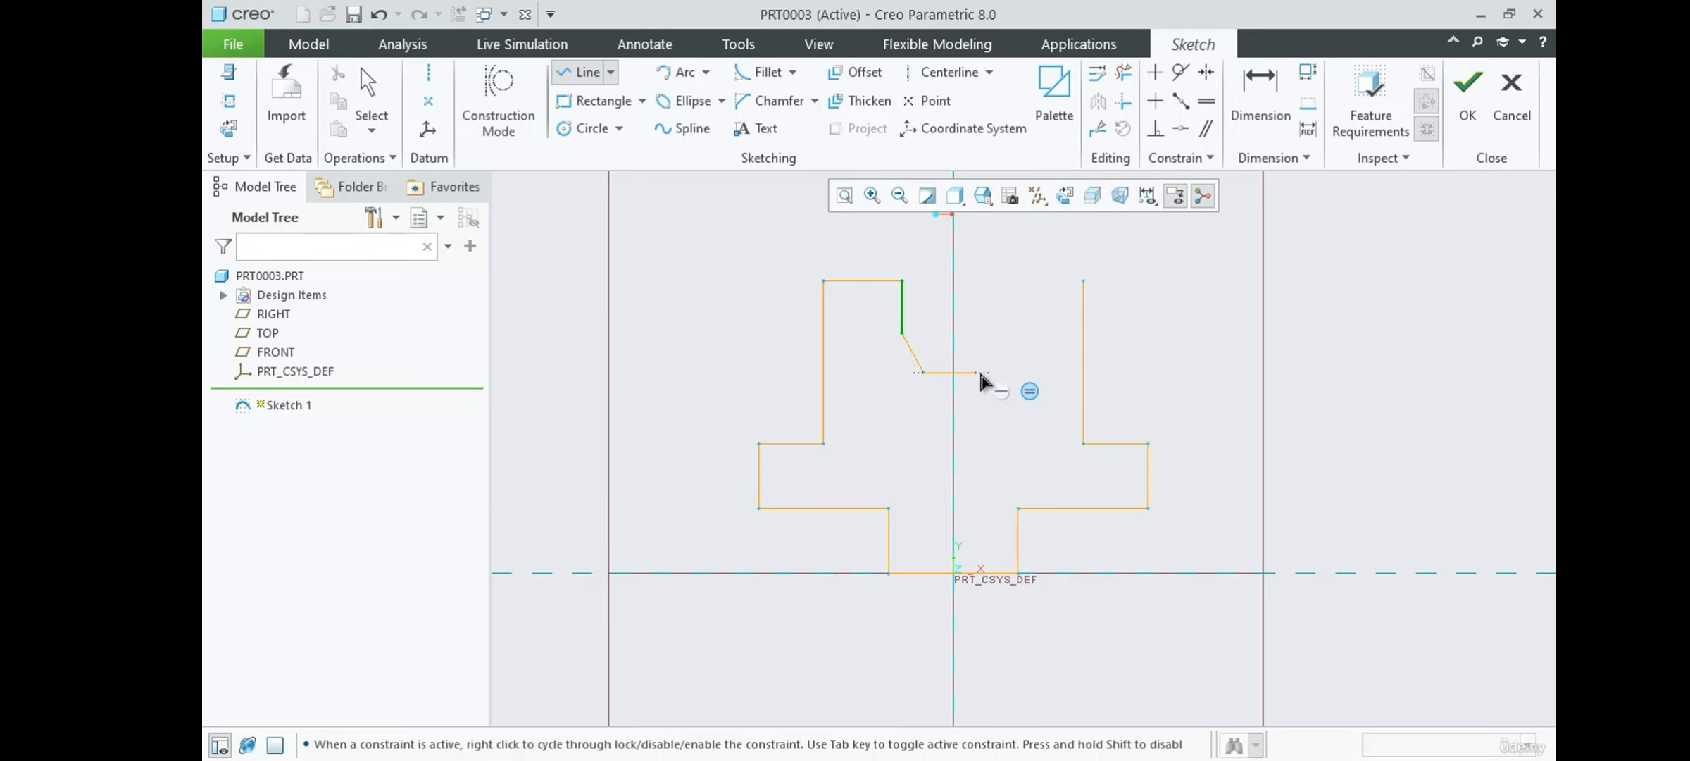
Continue the line chain with a notch floor about 14 long, the right slope and inner vertical edge, closing at the right upright's upper end.
{"action": "scroll", "coordinate": [982, 425], "scroll_direction": "up", "scroll_amount": 4}
{"action": "scroll", "coordinate": [982, 395], "scroll_direction": "down", "scroll_amount": 5}
{"action": "left_click", "coordinate": [1036, 451]}
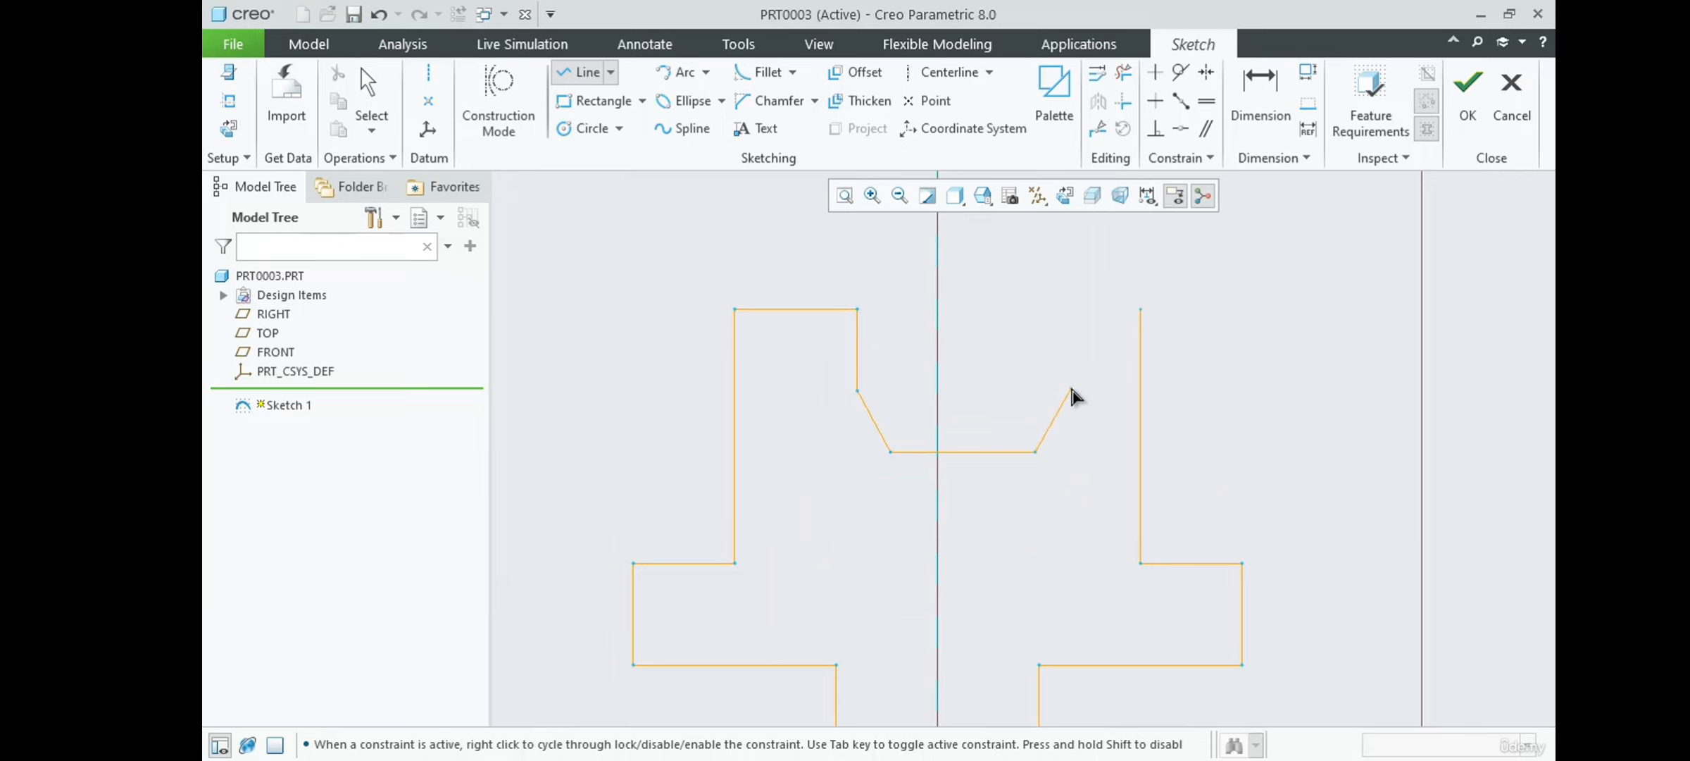
{"action": "left_click", "coordinate": [1072, 389]}
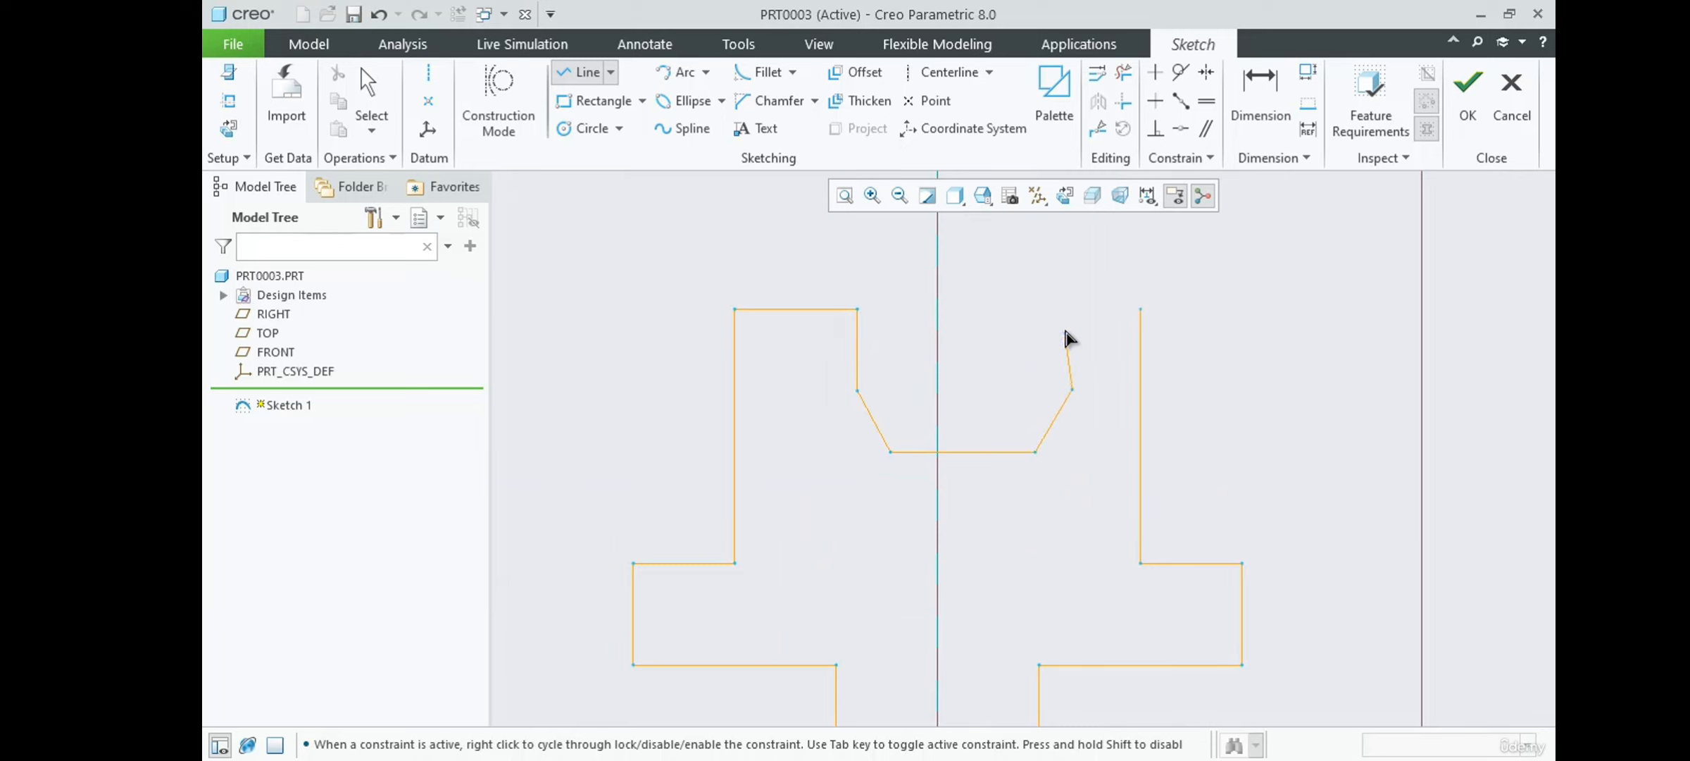
{"action": "left_click", "coordinate": [1072, 288]}
{"action": "left_click", "coordinate": [1141, 308]}
{"action": "middle_click", "coordinate": [1222, 278]}
{"action": "middle_click", "coordinate": [1226, 278]}
Constrain the slanted upper edge of the right upright to be horizontal.
{"action": "scroll", "coordinate": [999, 251], "scroll_direction": "up", "scroll_amount": 2}
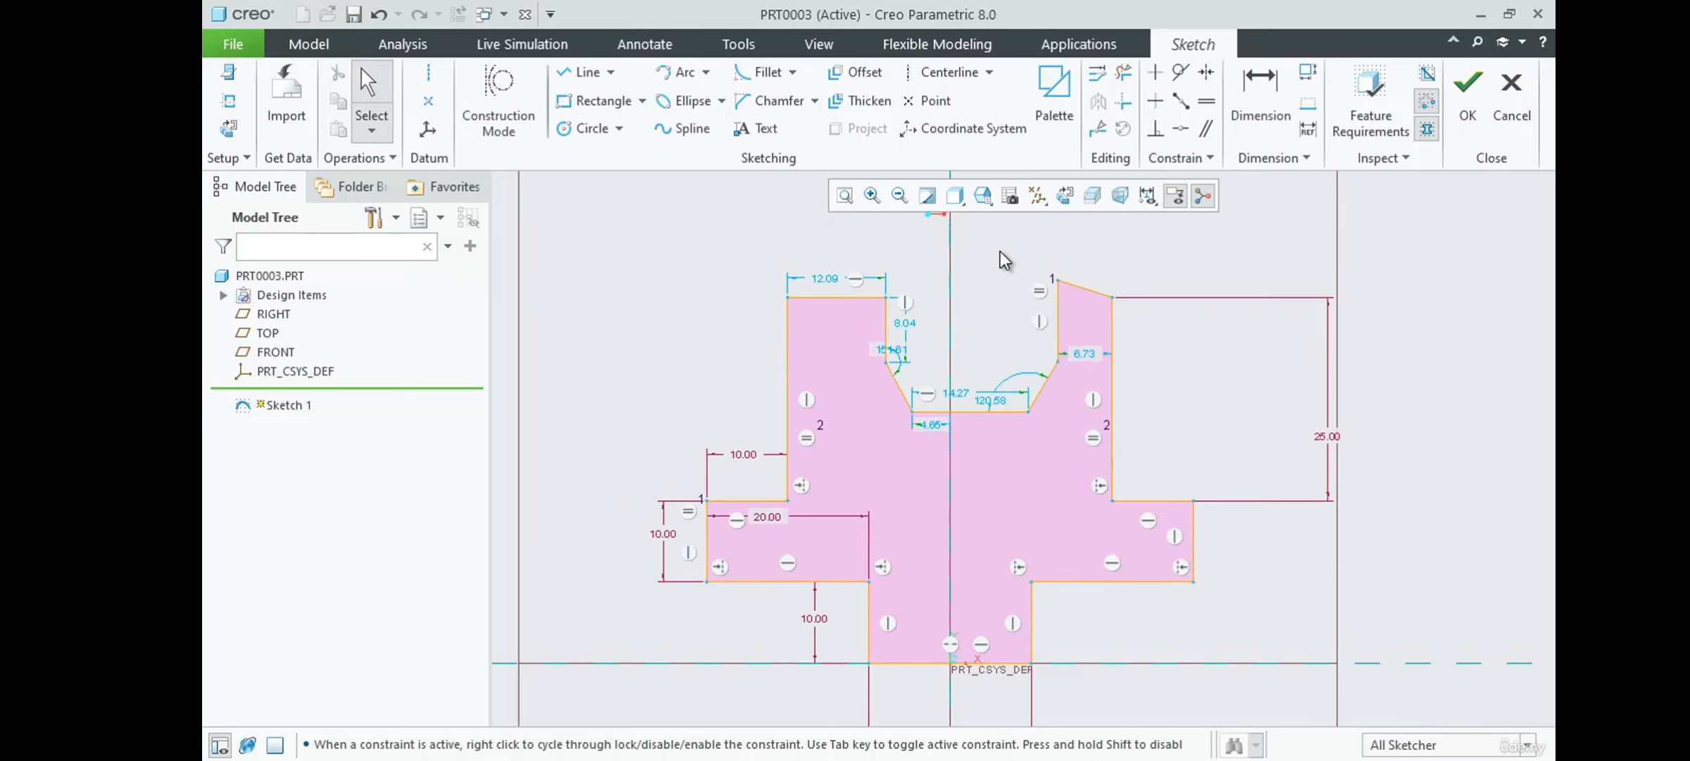
{"action": "scroll", "coordinate": [1005, 257], "scroll_direction": "down", "scroll_amount": 2}
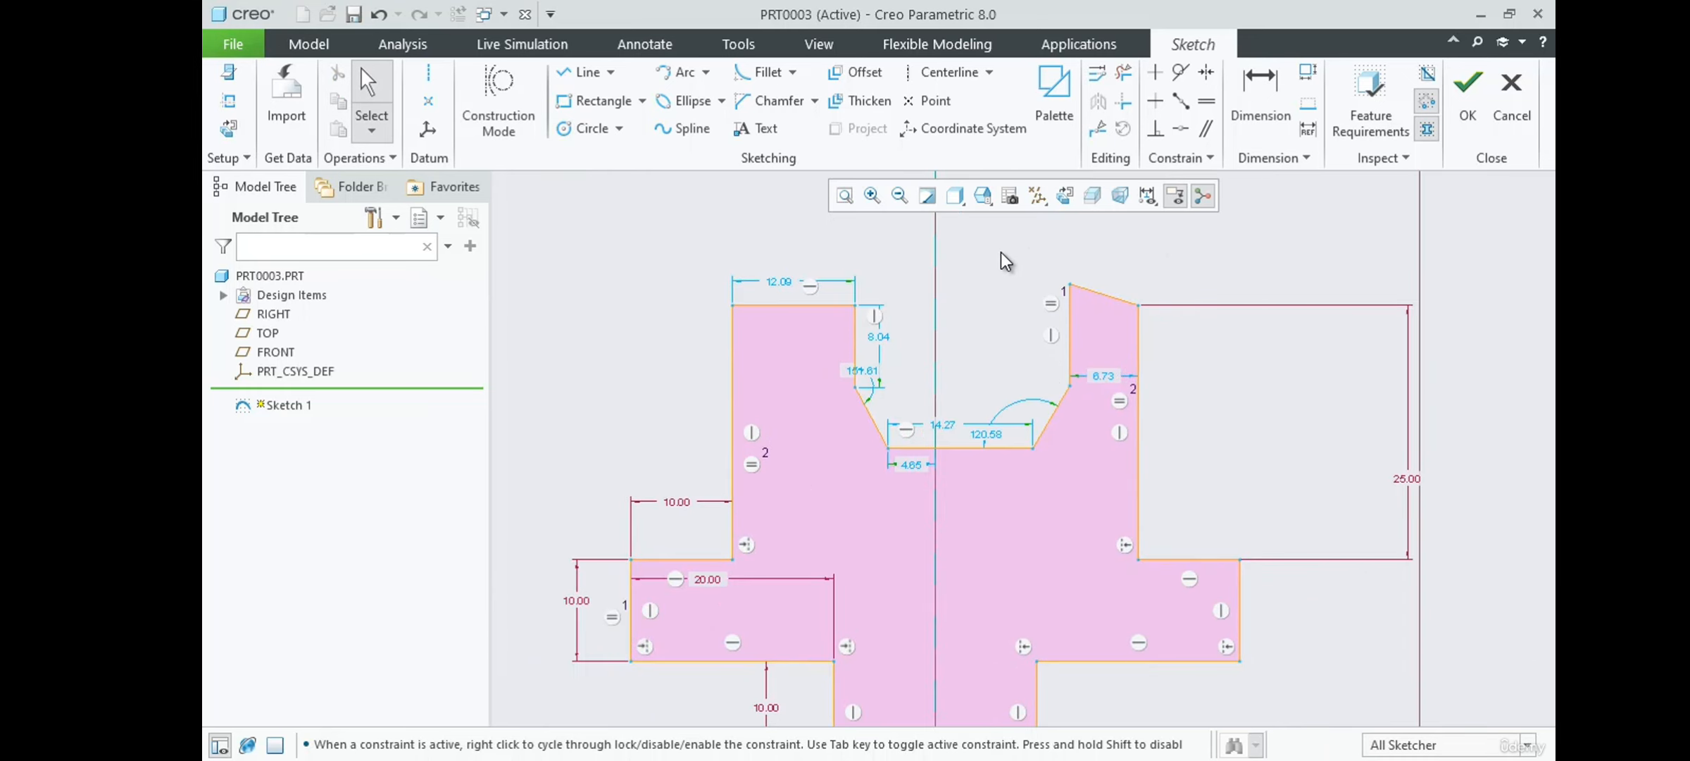
{"action": "scroll", "coordinate": [954, 278], "scroll_direction": "down", "scroll_amount": 1}
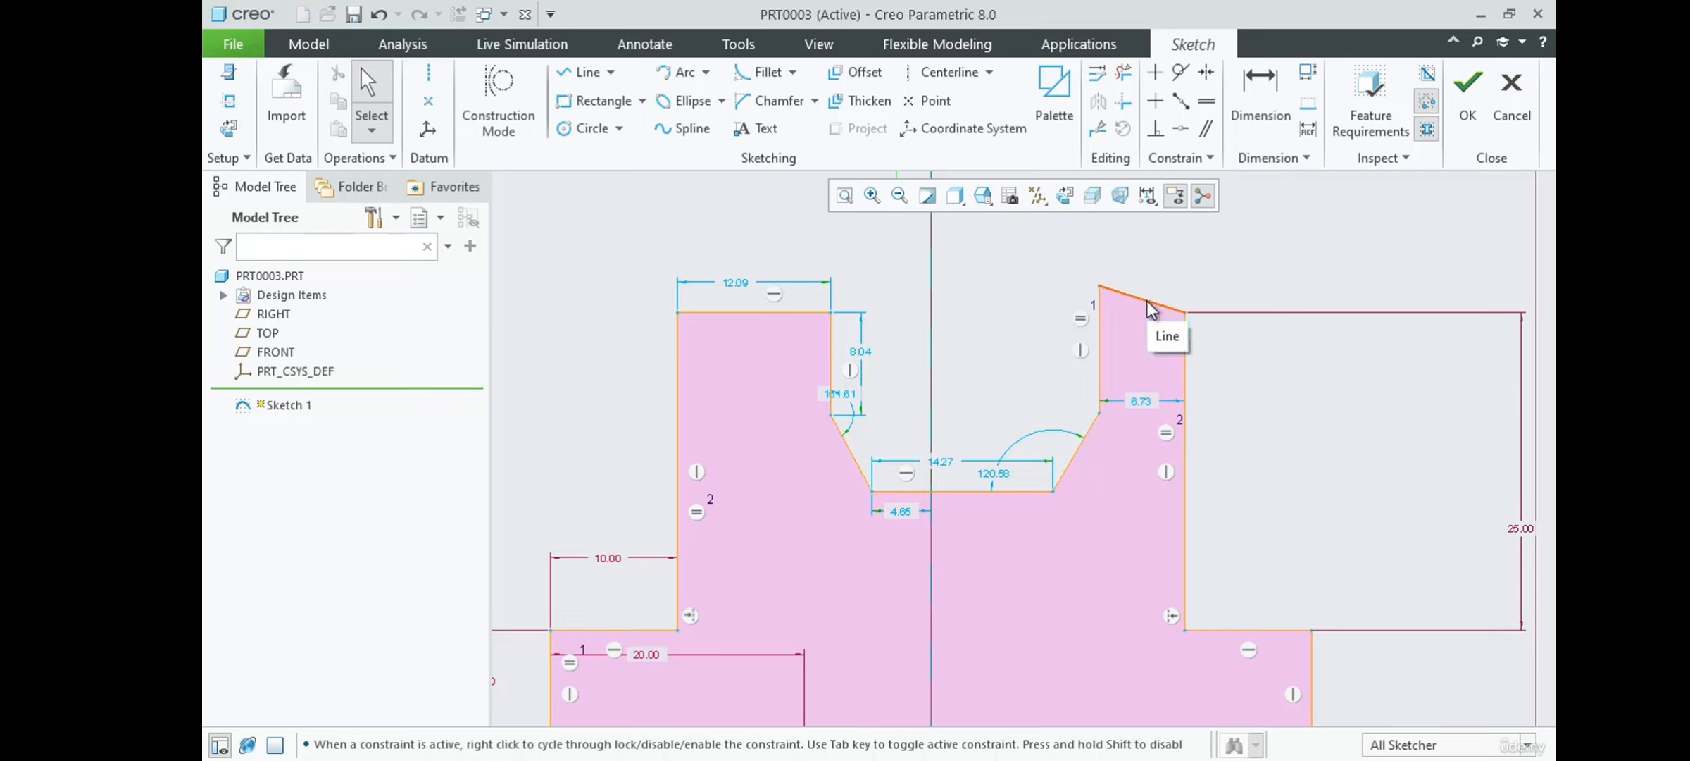
{"action": "left_click", "coordinate": [1156, 105]}
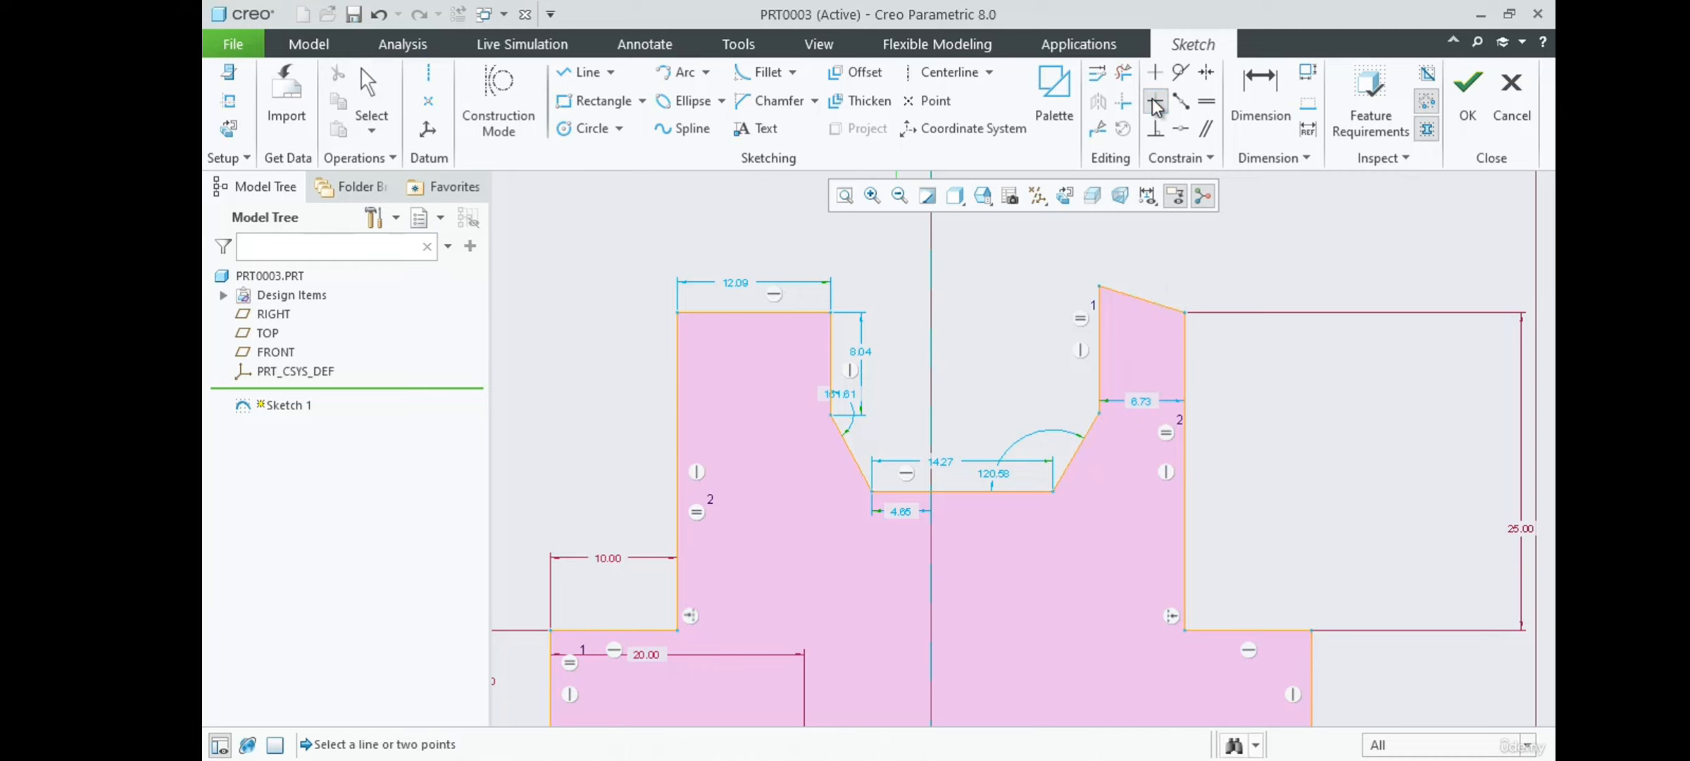
{"action": "left_click", "coordinate": [1126, 292]}
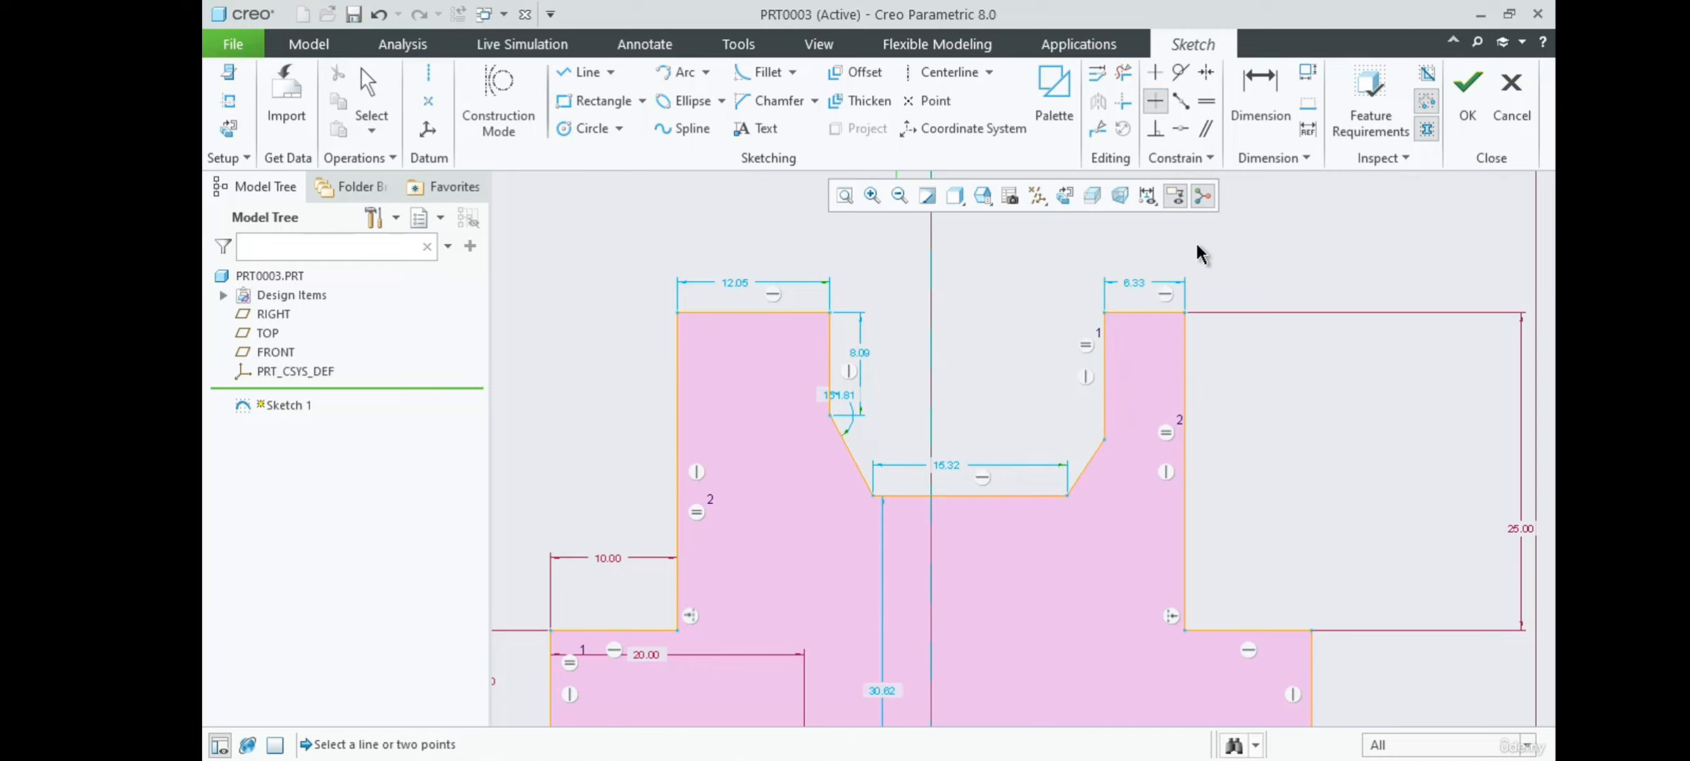
{"action": "scroll", "coordinate": [1196, 243], "scroll_direction": "up", "scroll_amount": 2}
{"action": "scroll", "coordinate": [1081, 351], "scroll_direction": "down", "scroll_amount": 2}
{"action": "scroll", "coordinate": [1034, 487], "scroll_direction": "up", "scroll_amount": 2}
{"action": "scroll", "coordinate": [1054, 395], "scroll_direction": "down", "scroll_amount": 2}
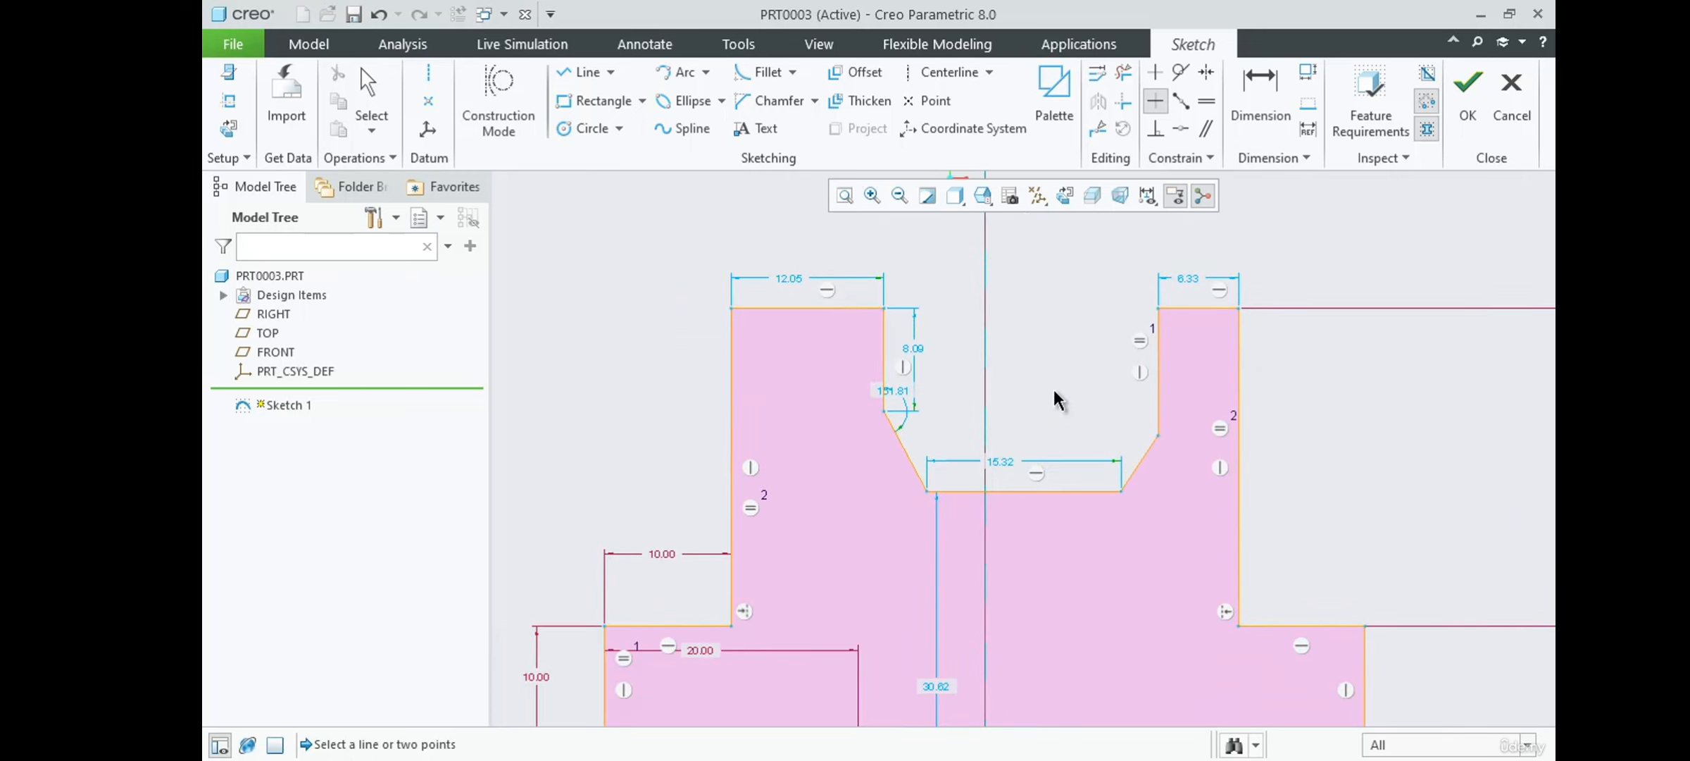
{"action": "middle_click", "coordinate": [1055, 398]}
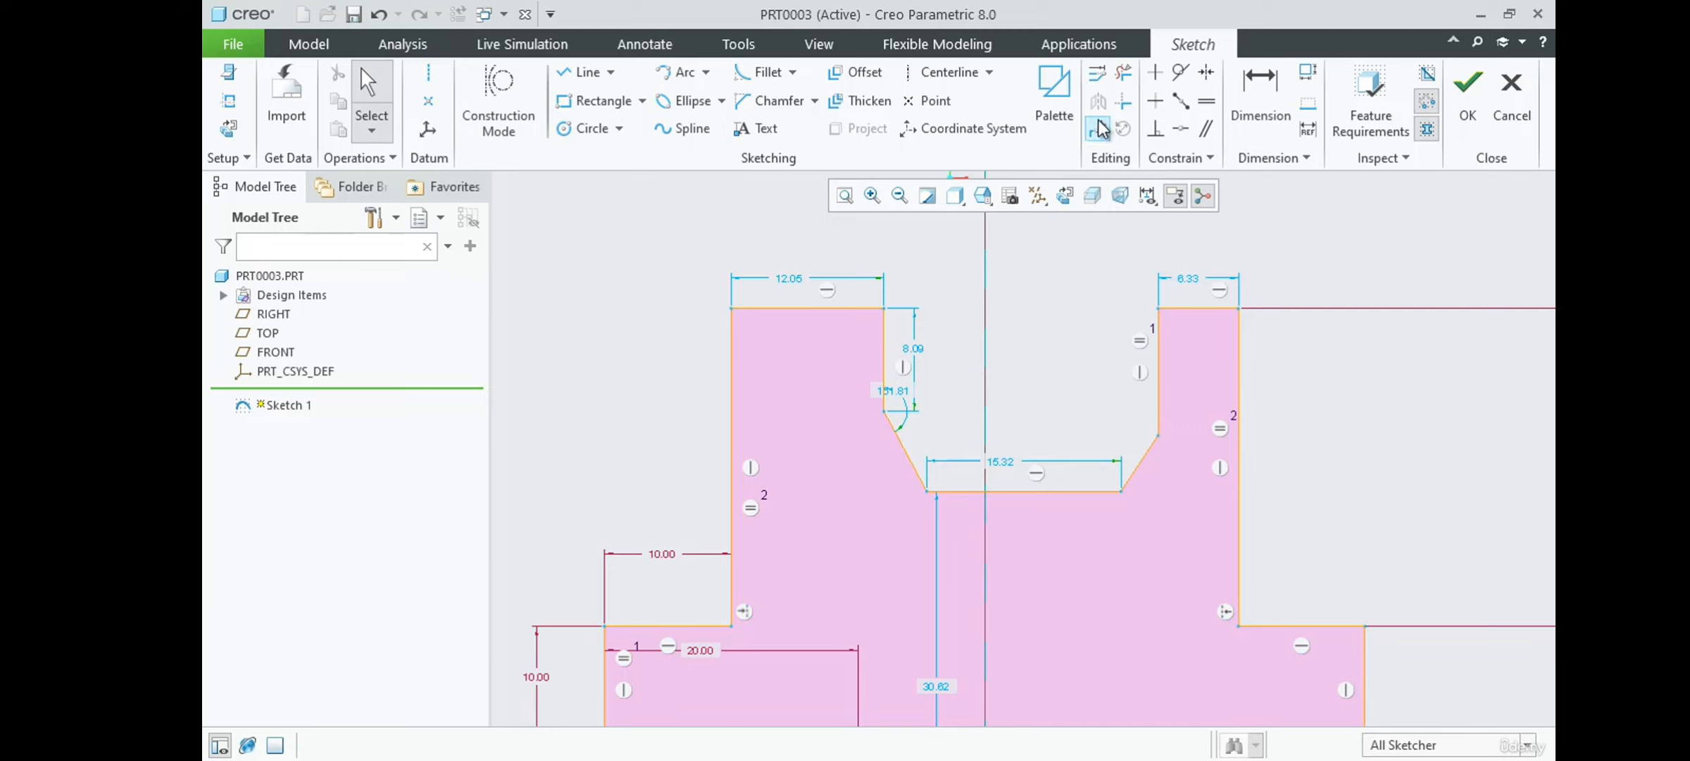
Make the notch's two upper corners and its two floor corners symmetric about the vertical reference line.
{"action": "left_click", "coordinate": [1207, 77]}
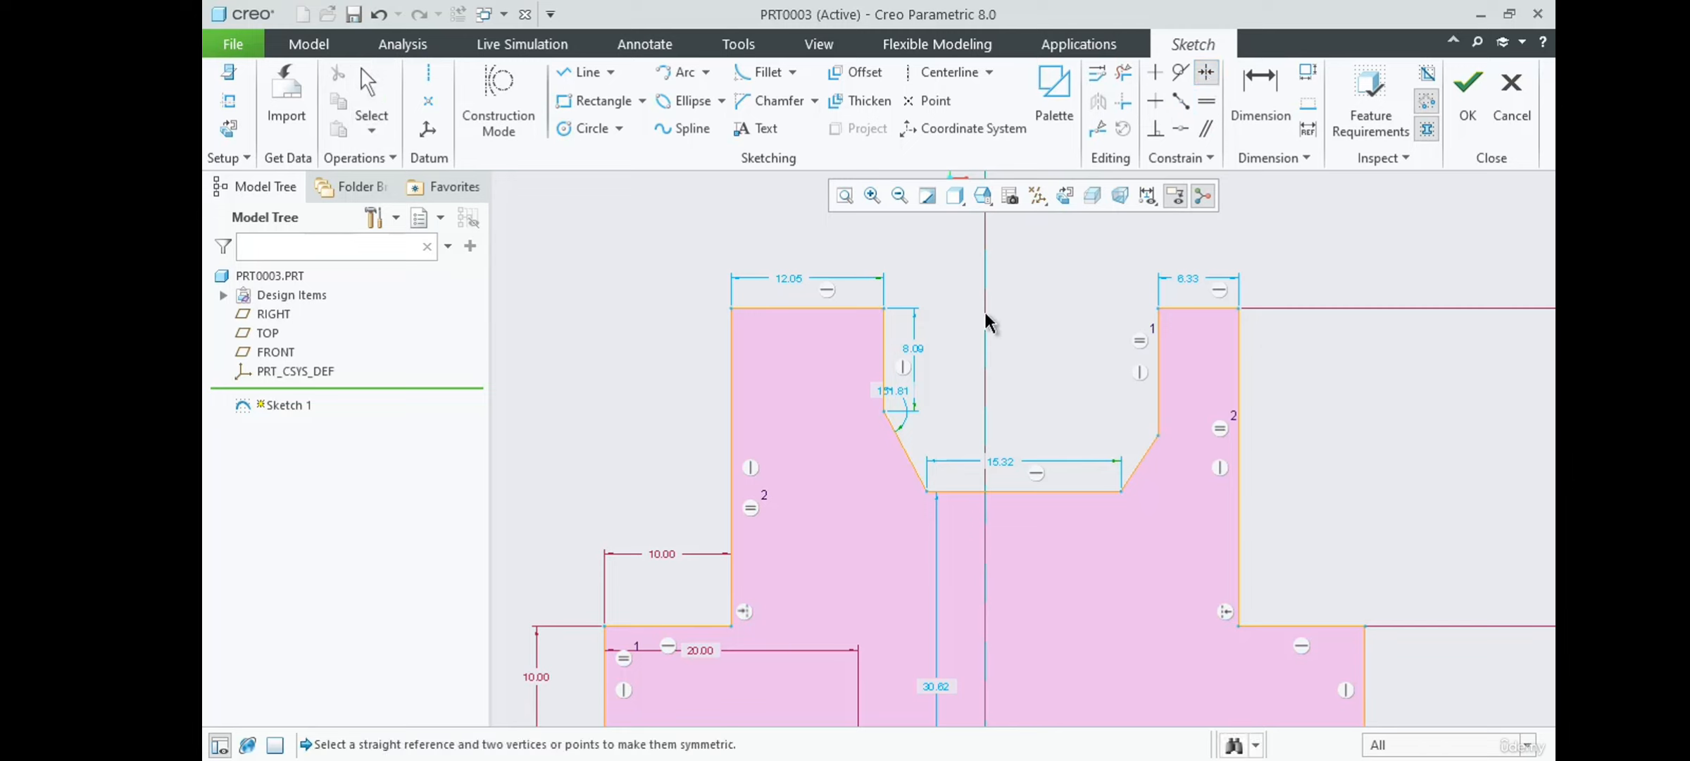
{"action": "left_click", "coordinate": [987, 356]}
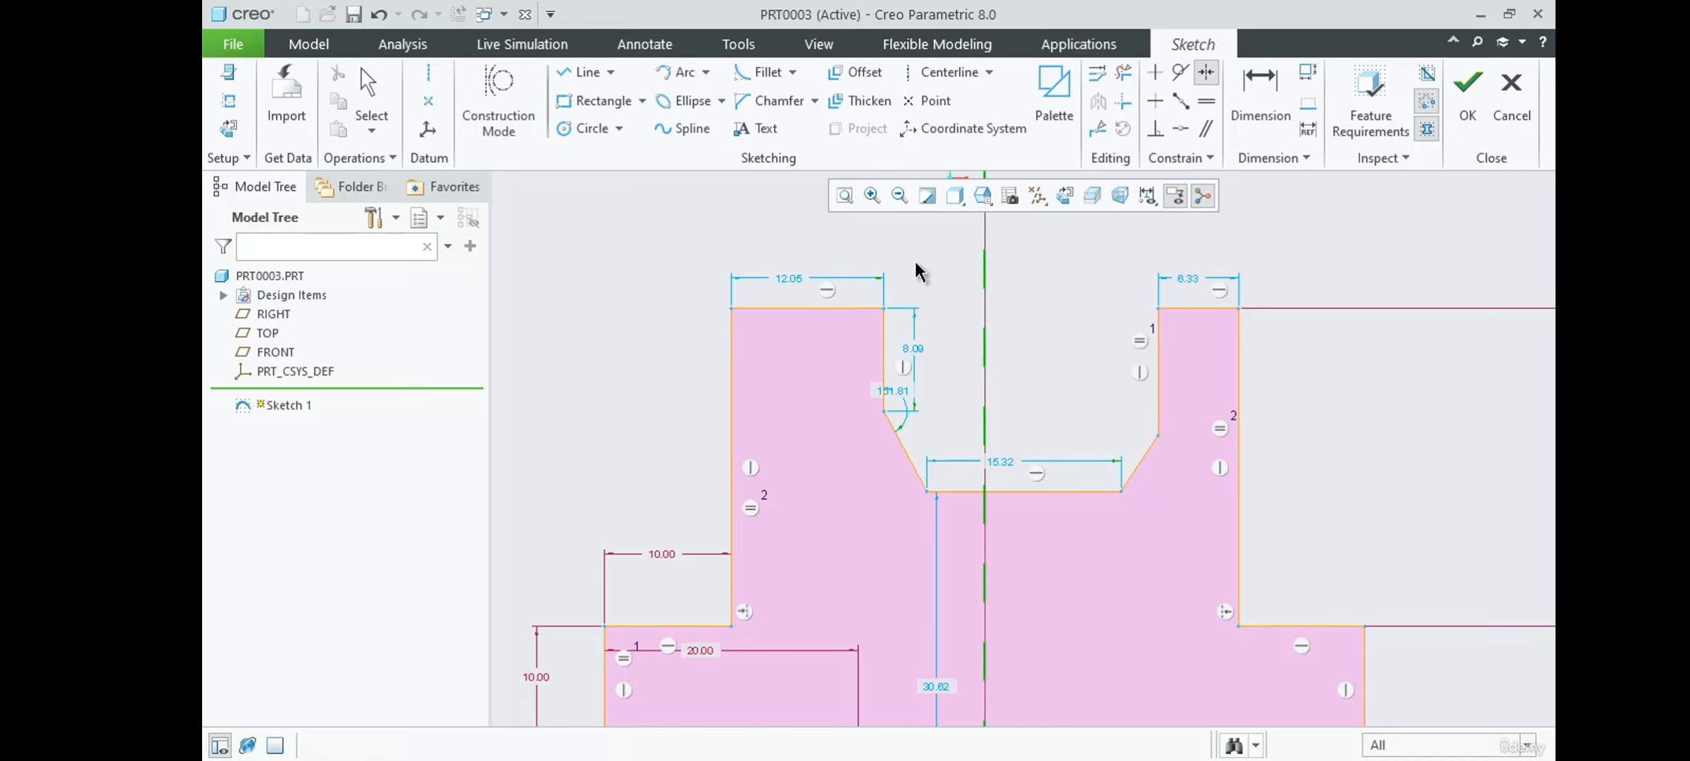
{"action": "left_click", "coordinate": [884, 307]}
{"action": "left_click", "coordinate": [1160, 305]}
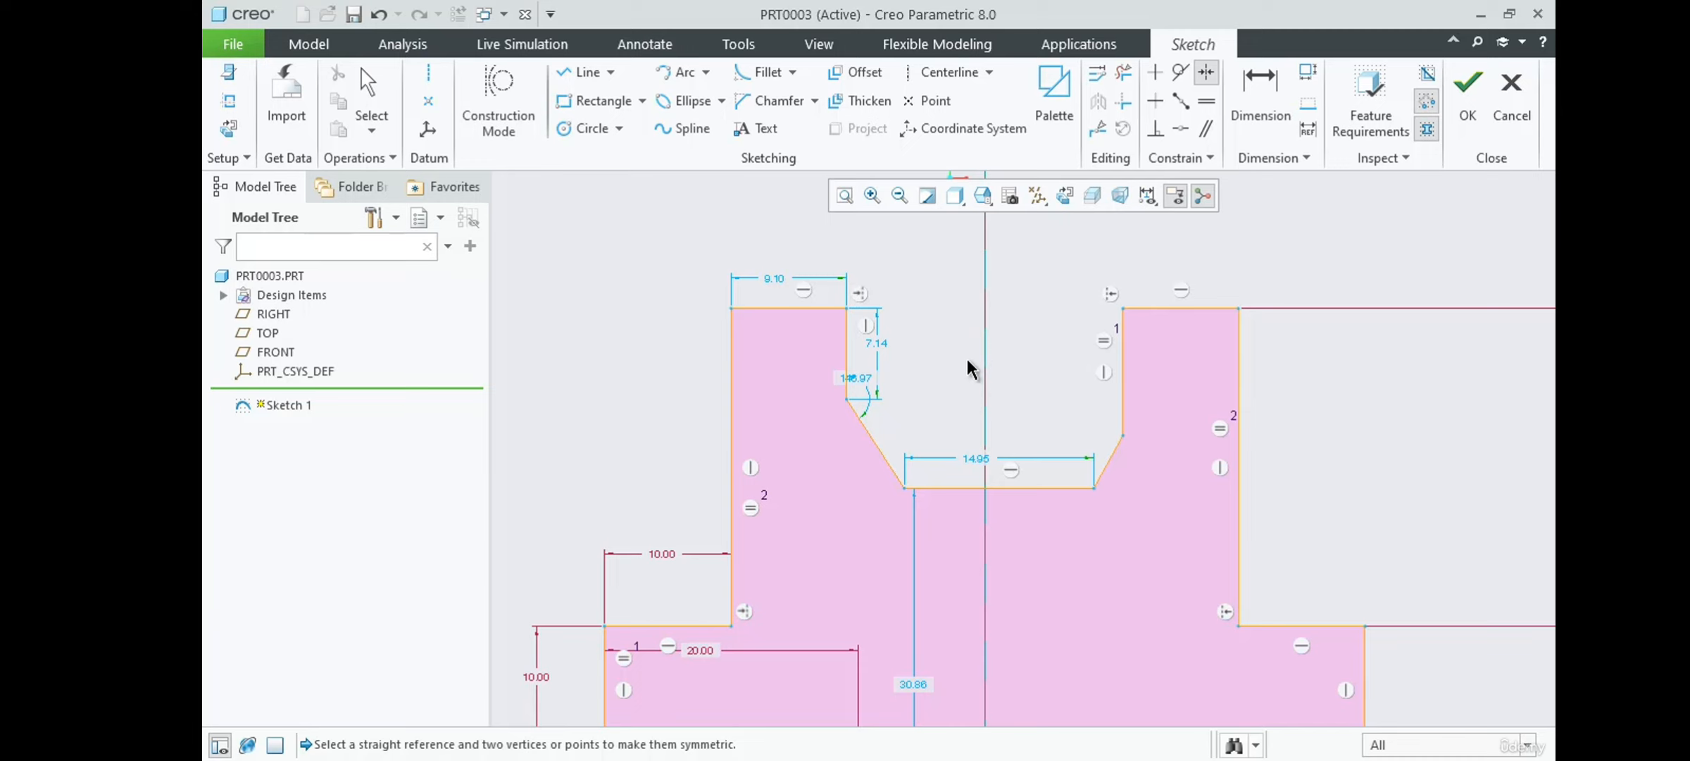
{"action": "left_click", "coordinate": [985, 345]}
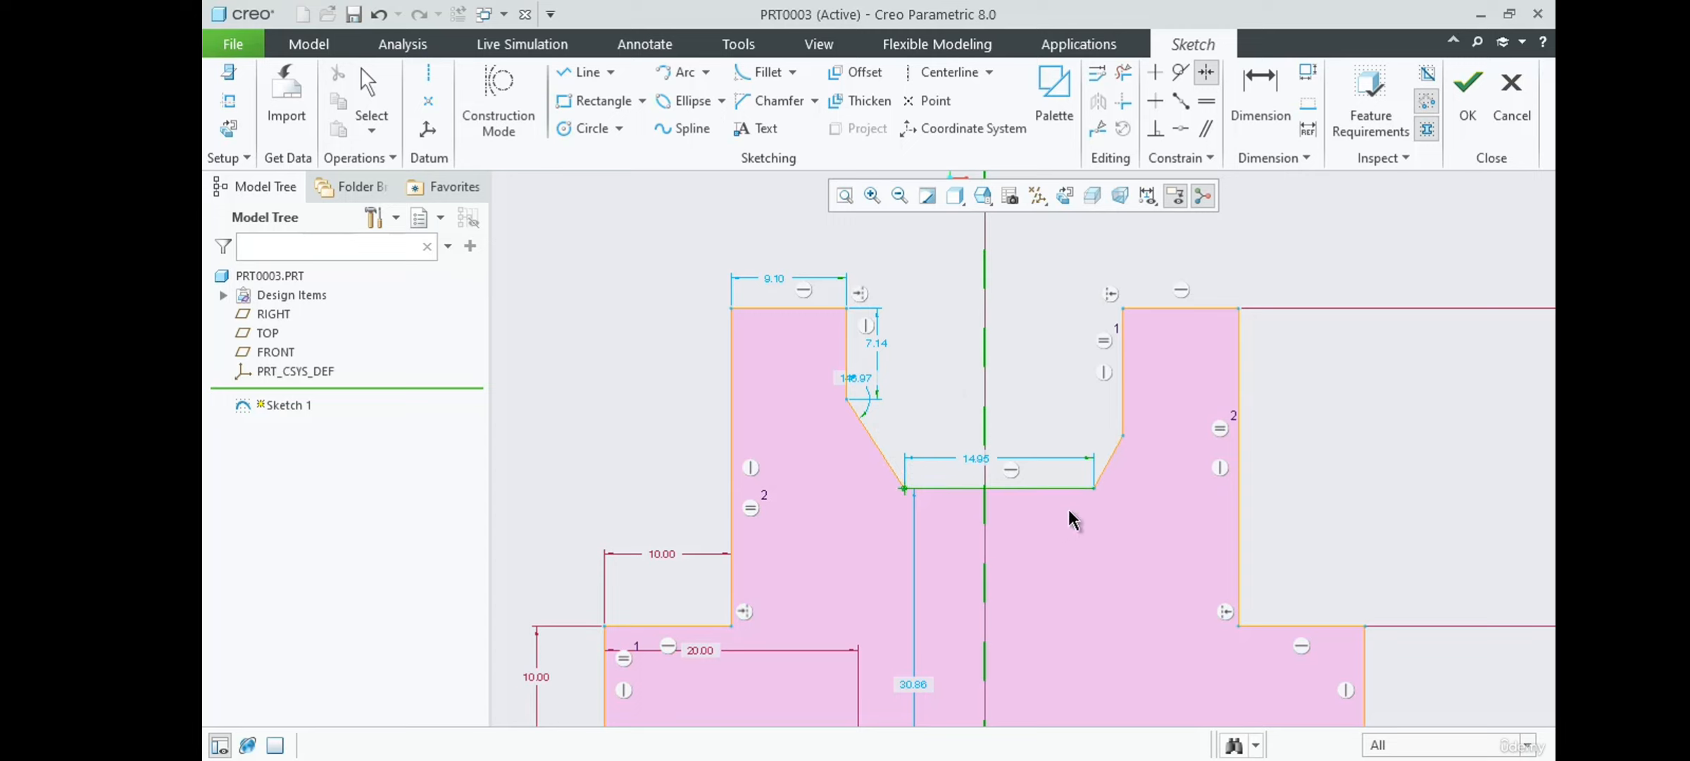
{"action": "left_click", "coordinate": [1094, 487]}
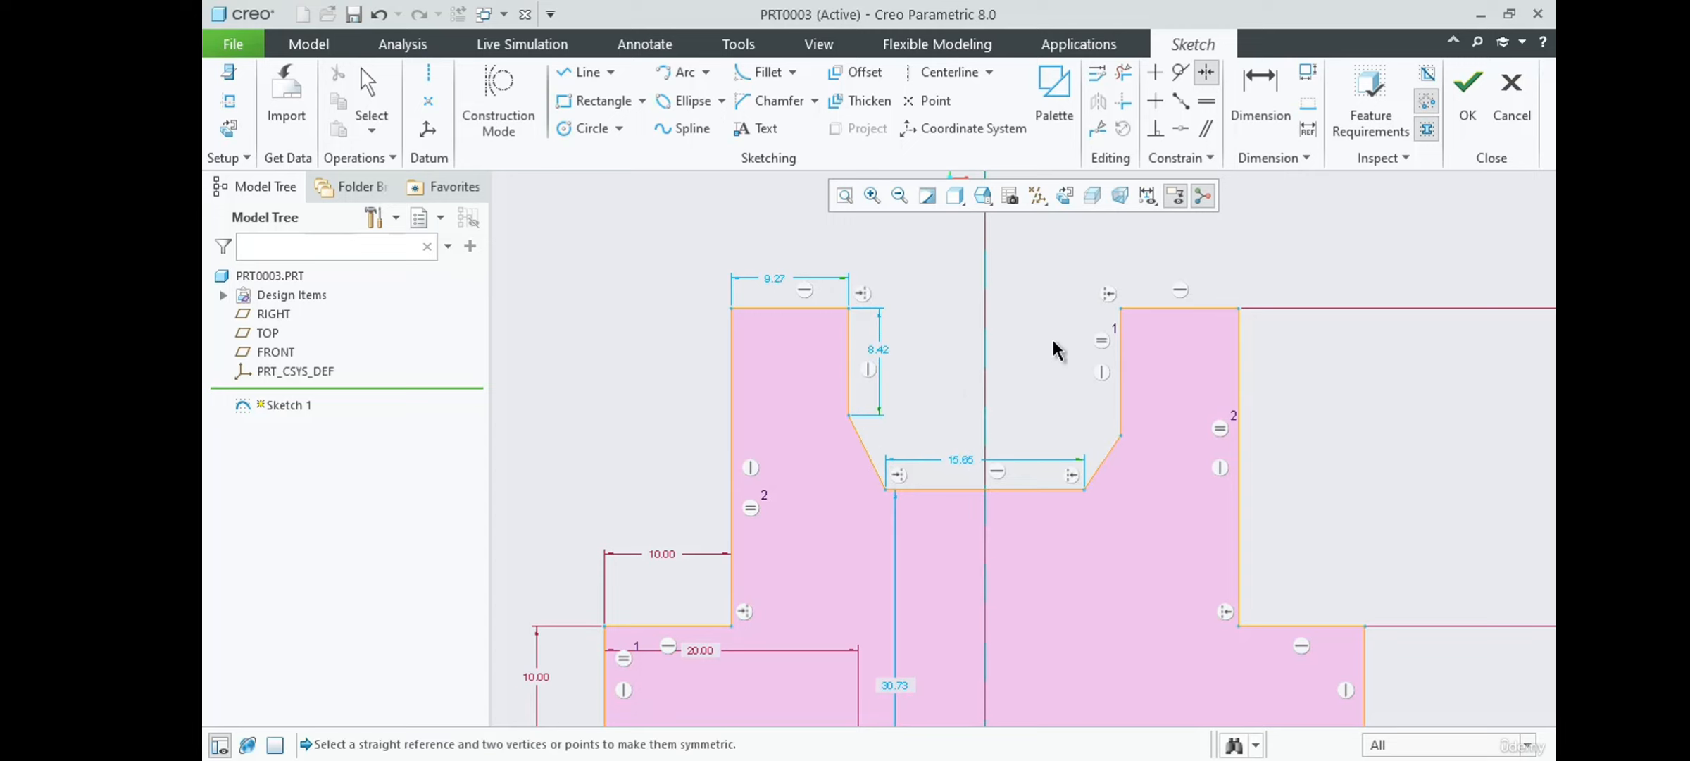
{"action": "middle_click", "coordinate": [1031, 223]}
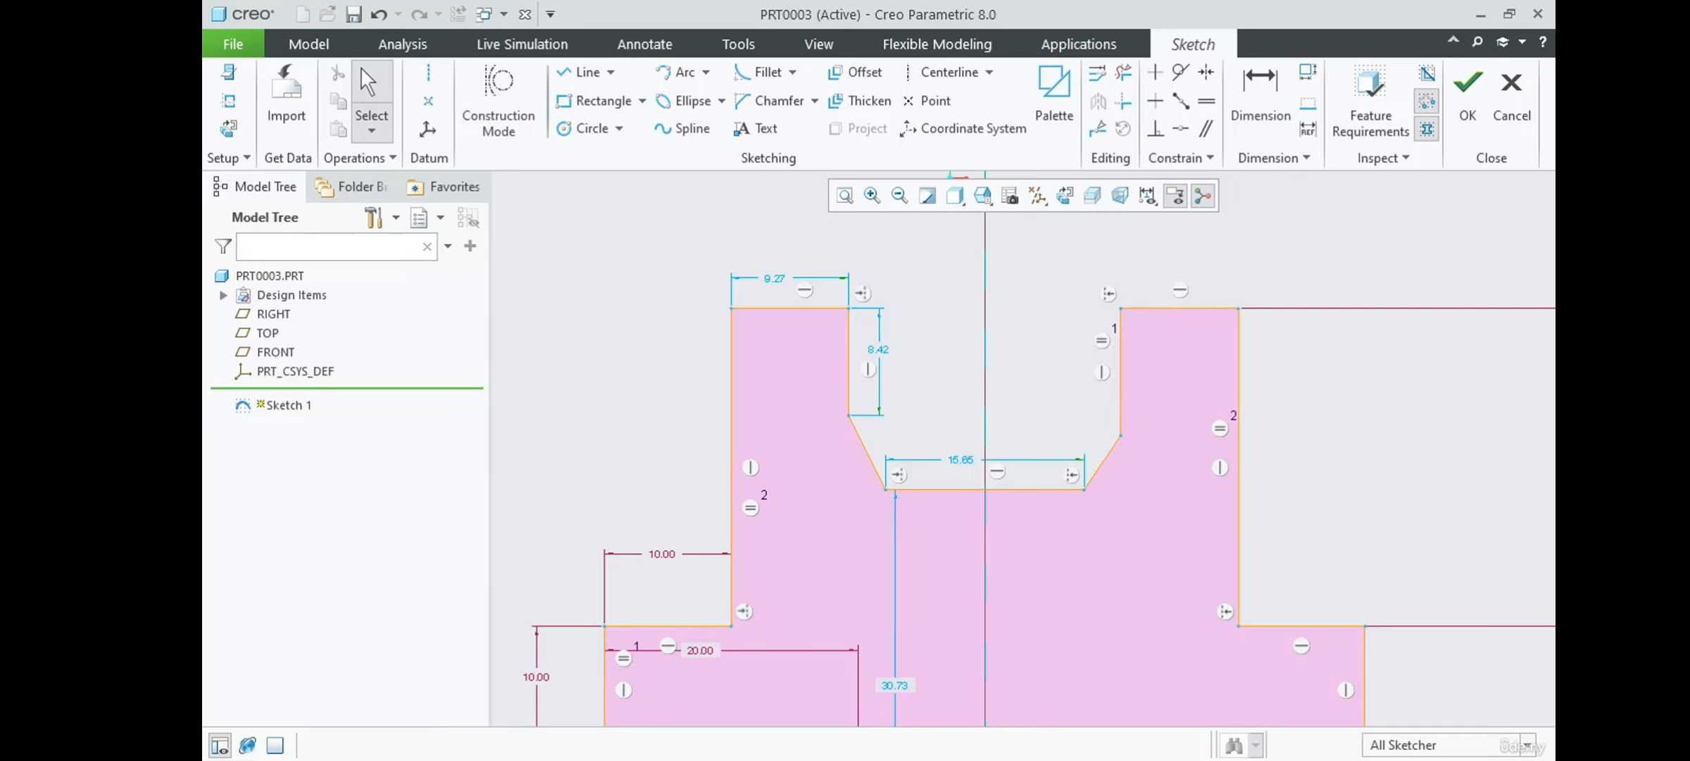
Check the required sizes in the Example-4.pdf drawing, then set the left upright's upper-edge width to 10 and lock the dimension.
{"action": "key", "text": "alt+Tab"}
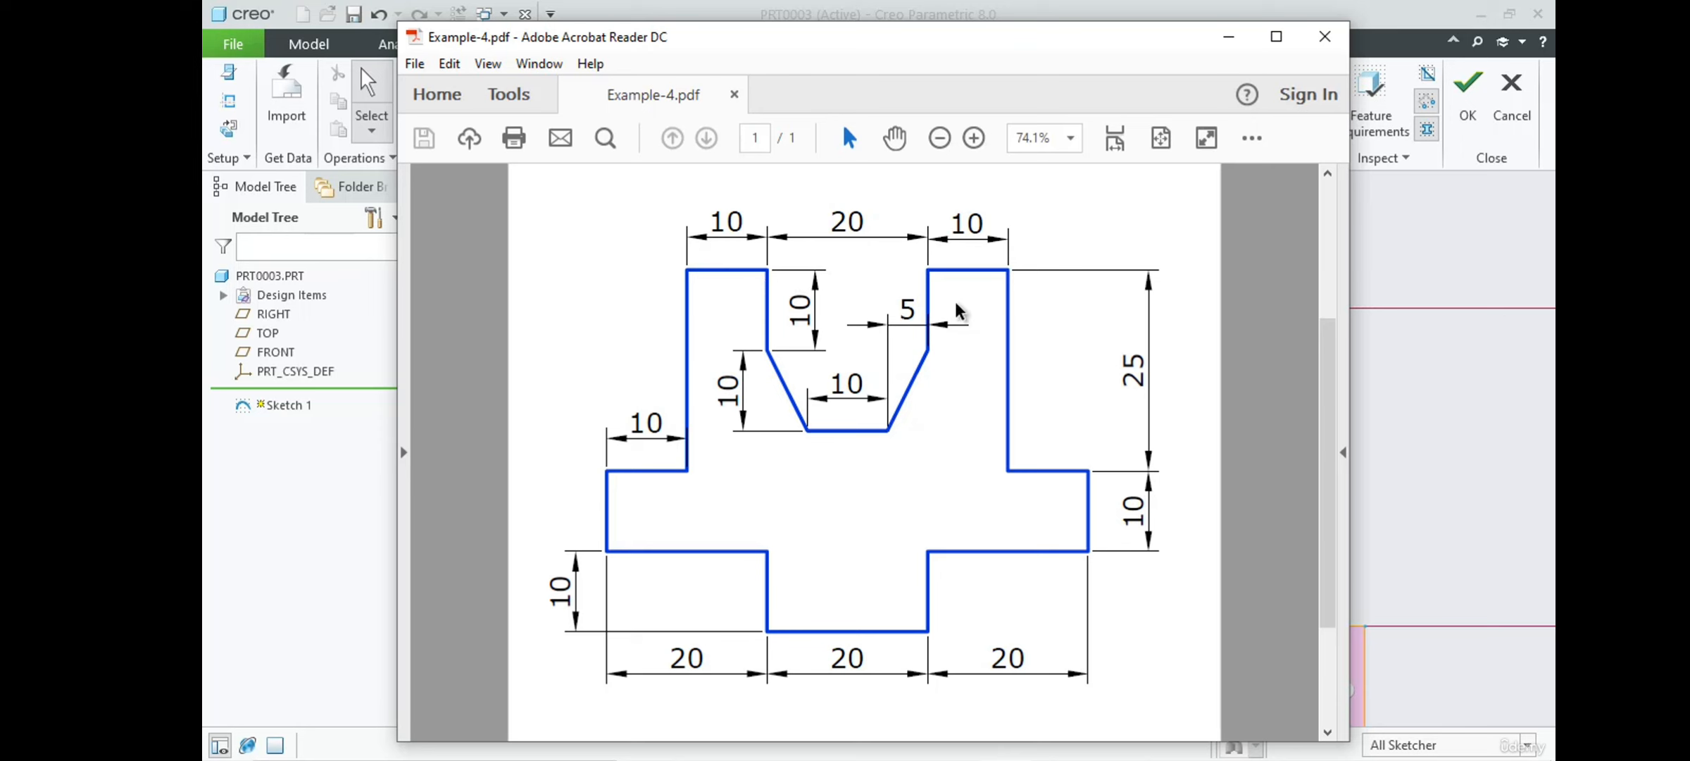
{"action": "left_click_drag", "start_coordinate": [894, 43], "coordinate": [1555, 232]}
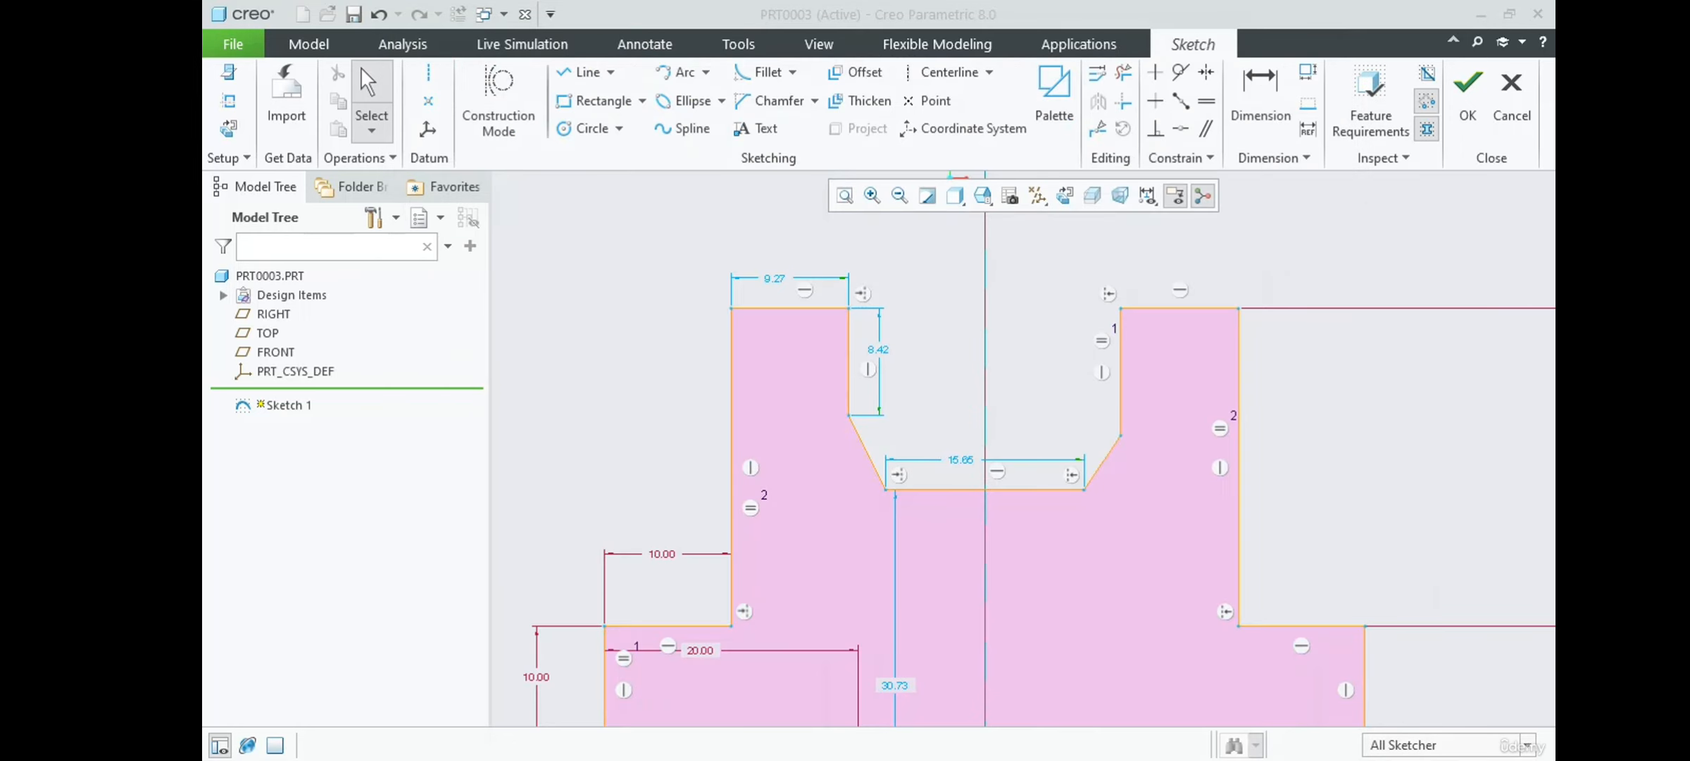
{"action": "left_click", "coordinate": [775, 275]}
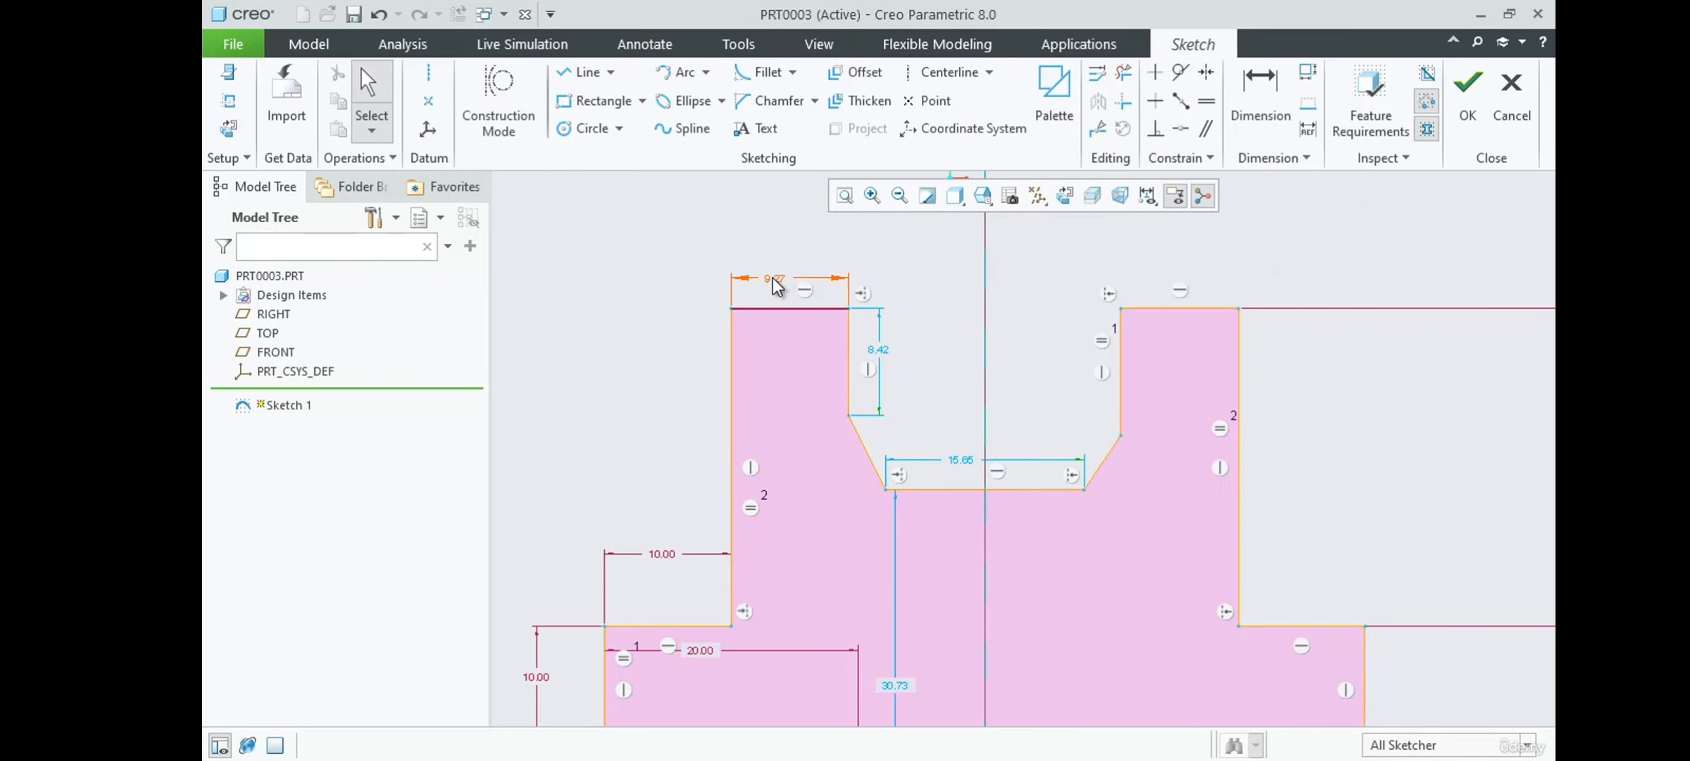
{"action": "double_click", "coordinate": [773, 278]}
{"action": "type", "text": "10"}
{"action": "key", "text": "Return"}
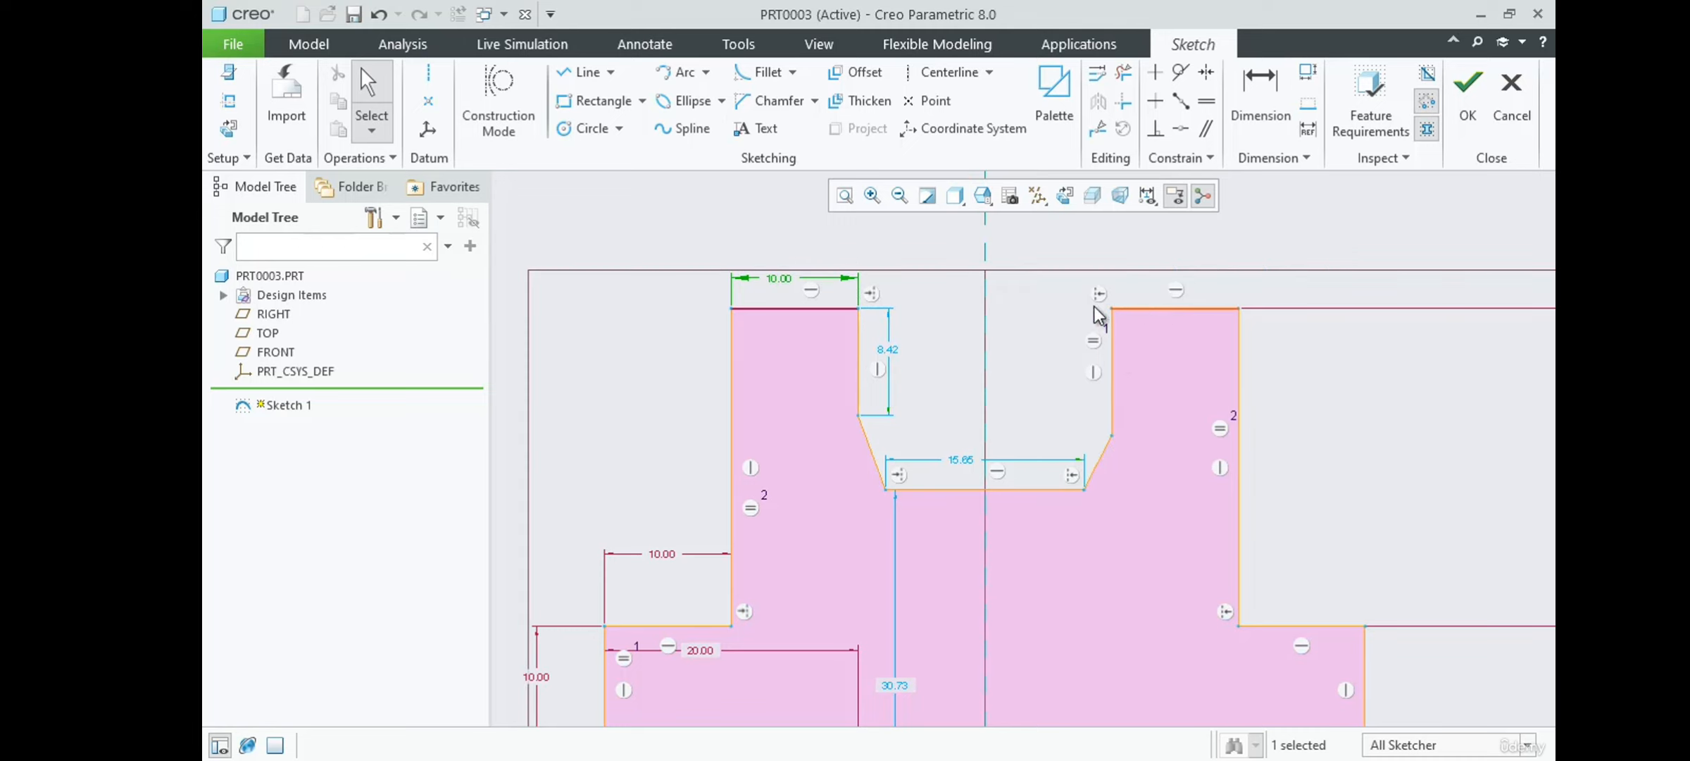
{"action": "left_click", "coordinate": [915, 305]}
{"action": "left_click", "coordinate": [785, 279]}
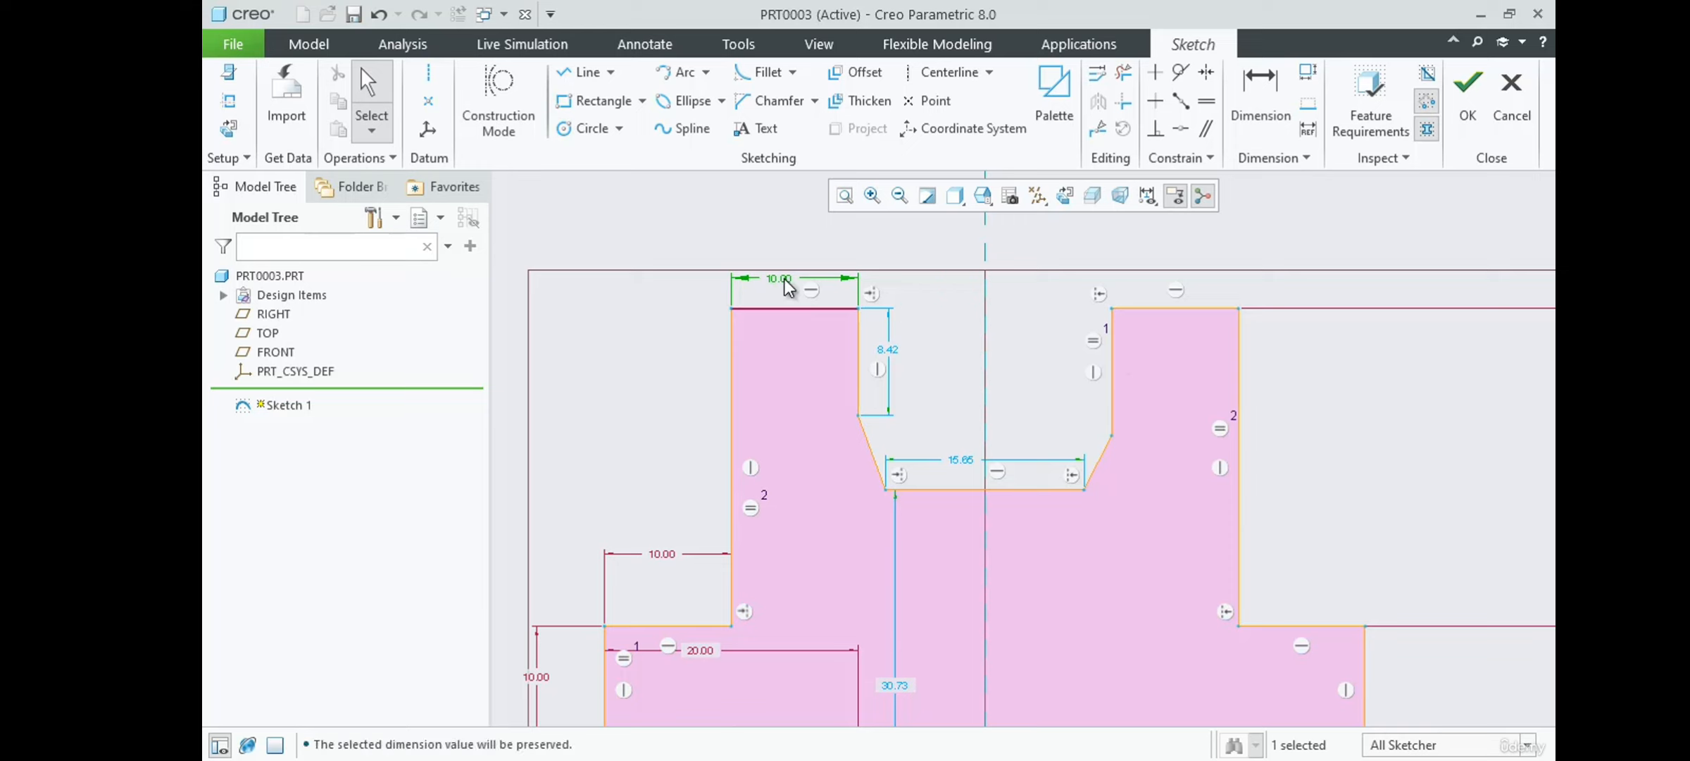
{"action": "left_click", "coordinate": [797, 213]}
Try to dimension the notch opening's width between the two inner vertical edges.
{"action": "left_click", "coordinate": [1255, 131]}
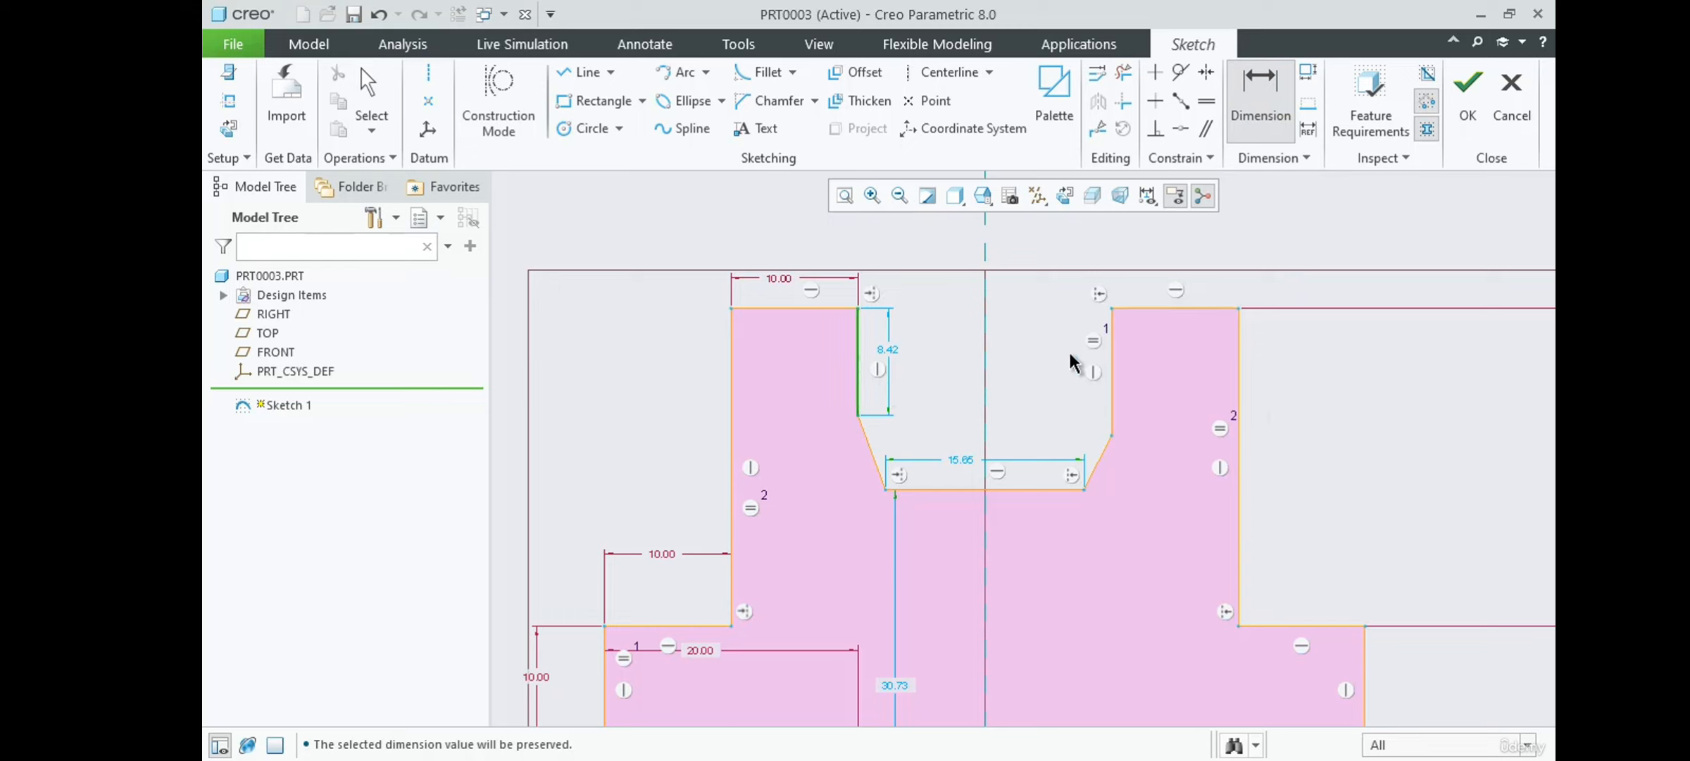
{"action": "middle_click", "coordinate": [1002, 277]}
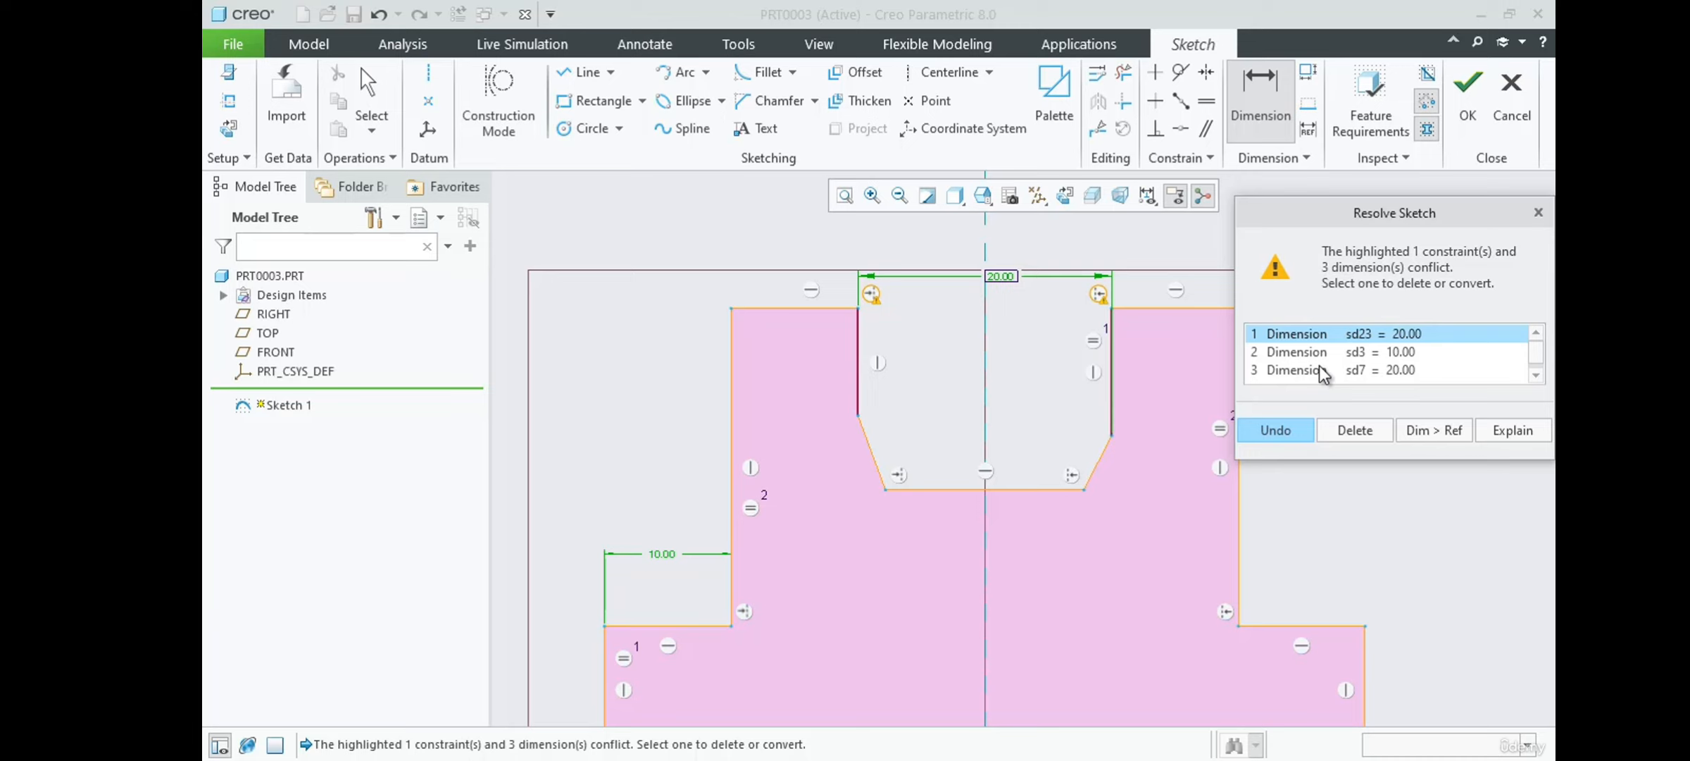
{"action": "left_click", "coordinate": [1263, 431]}
Examine the profile's existing dimensions and symmetry constraints to see what already defines the notch opening's width.
{"action": "scroll", "coordinate": [910, 321], "scroll_direction": "up", "scroll_amount": 2}
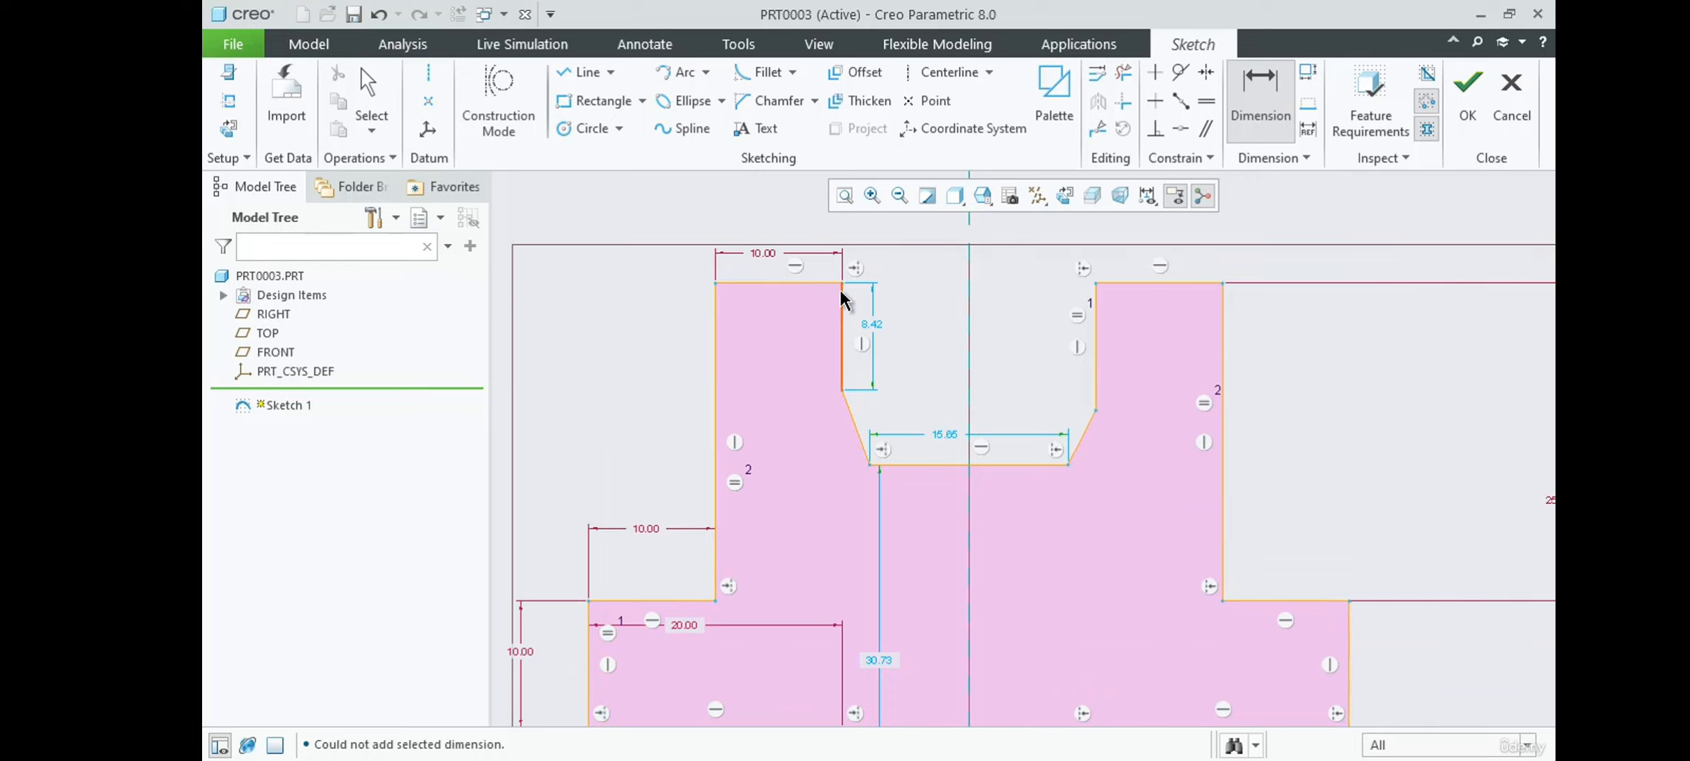
{"action": "scroll", "coordinate": [971, 303], "scroll_direction": "down", "scroll_amount": 3}
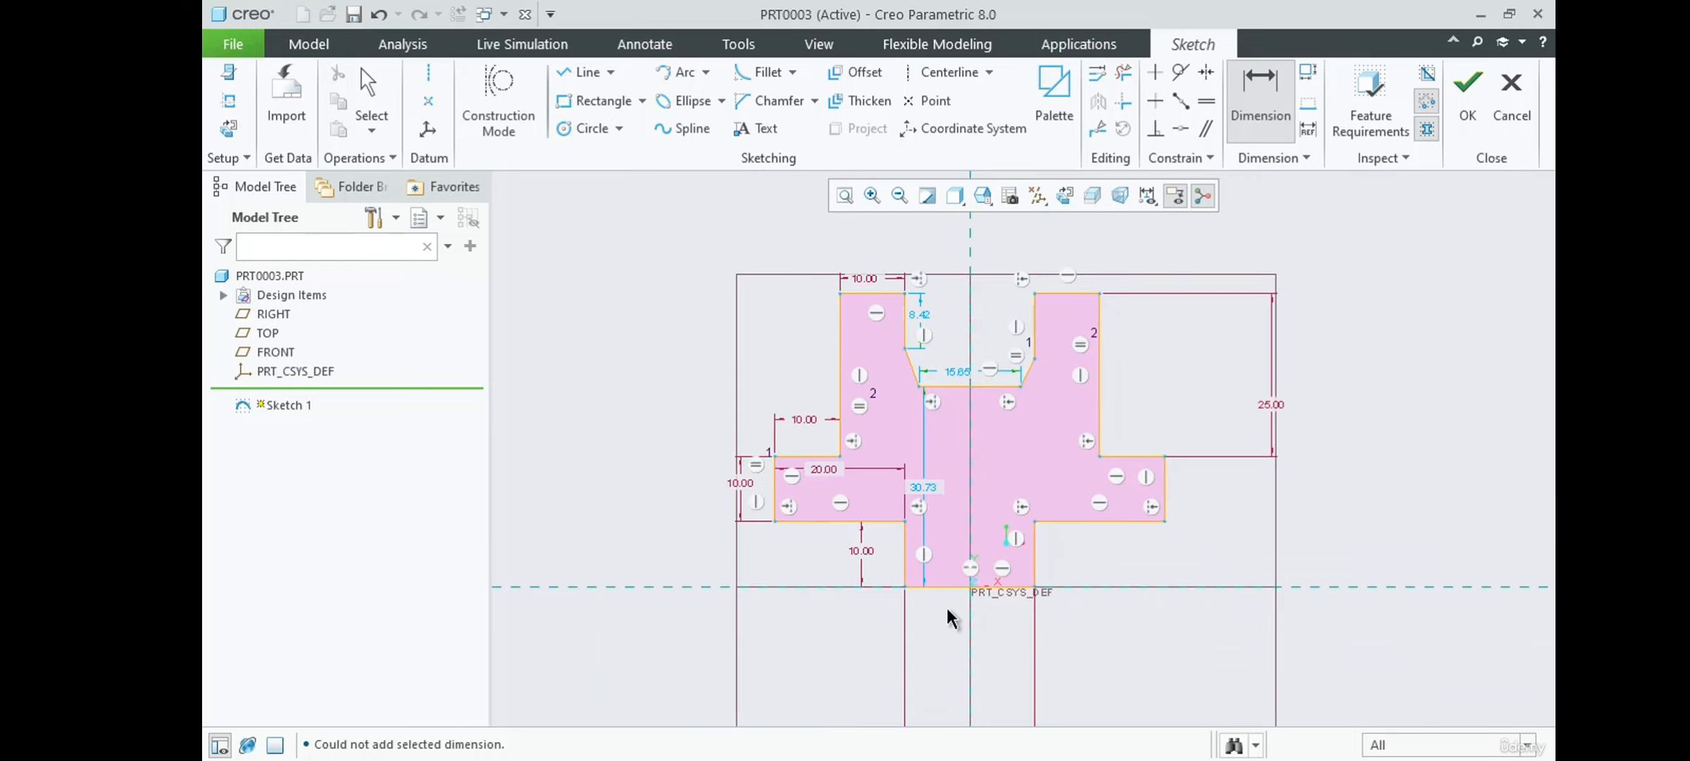
{"action": "scroll", "coordinate": [936, 513], "scroll_direction": "down", "scroll_amount": 2}
{"action": "scroll", "coordinate": [937, 525], "scroll_direction": "up", "scroll_amount": 2}
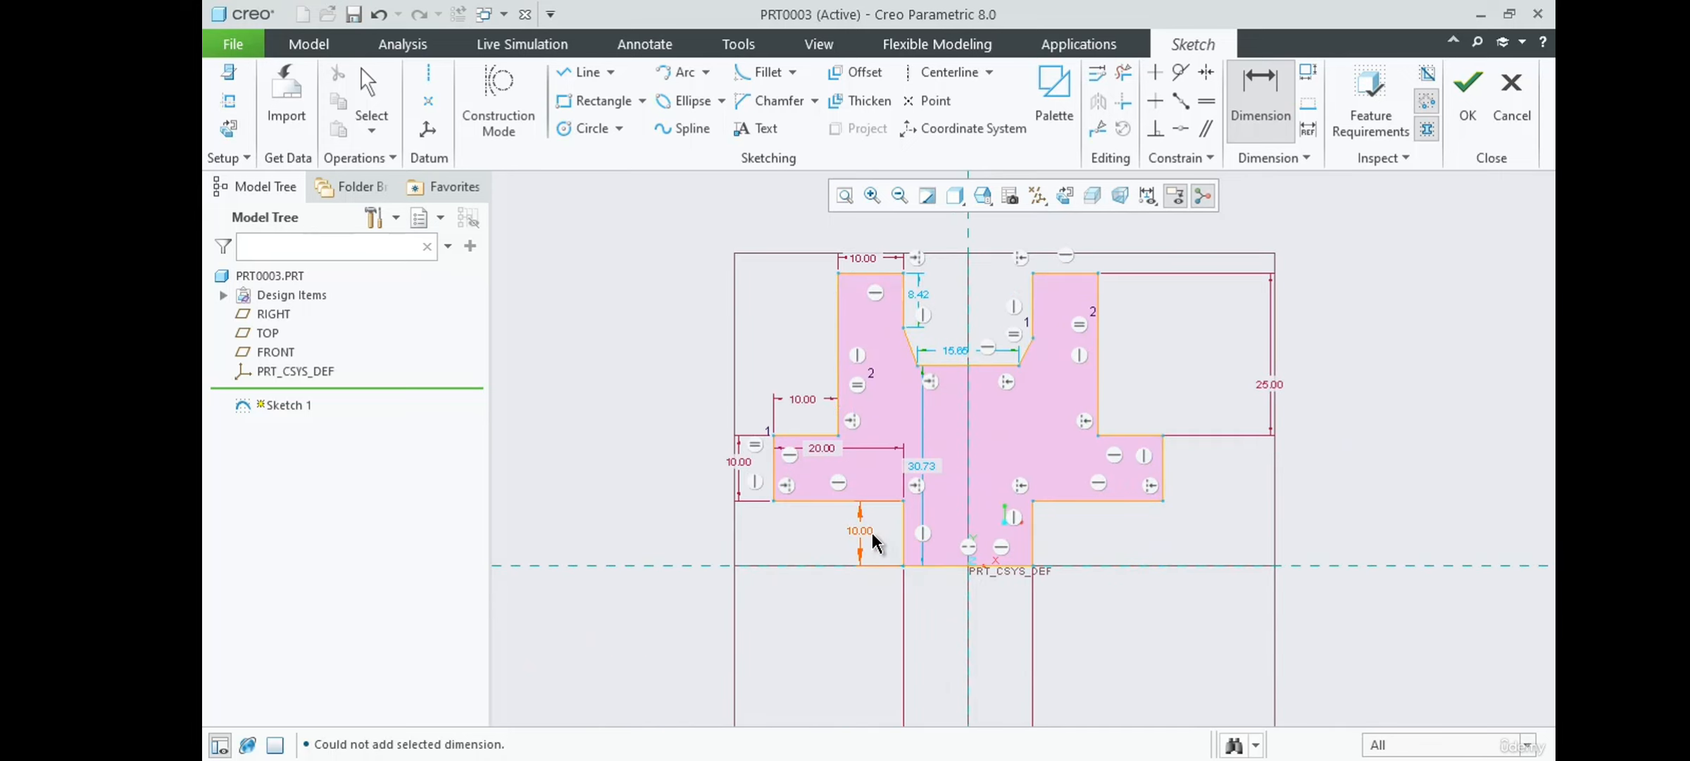
{"action": "scroll", "coordinate": [948, 510], "scroll_direction": "down", "scroll_amount": 3}
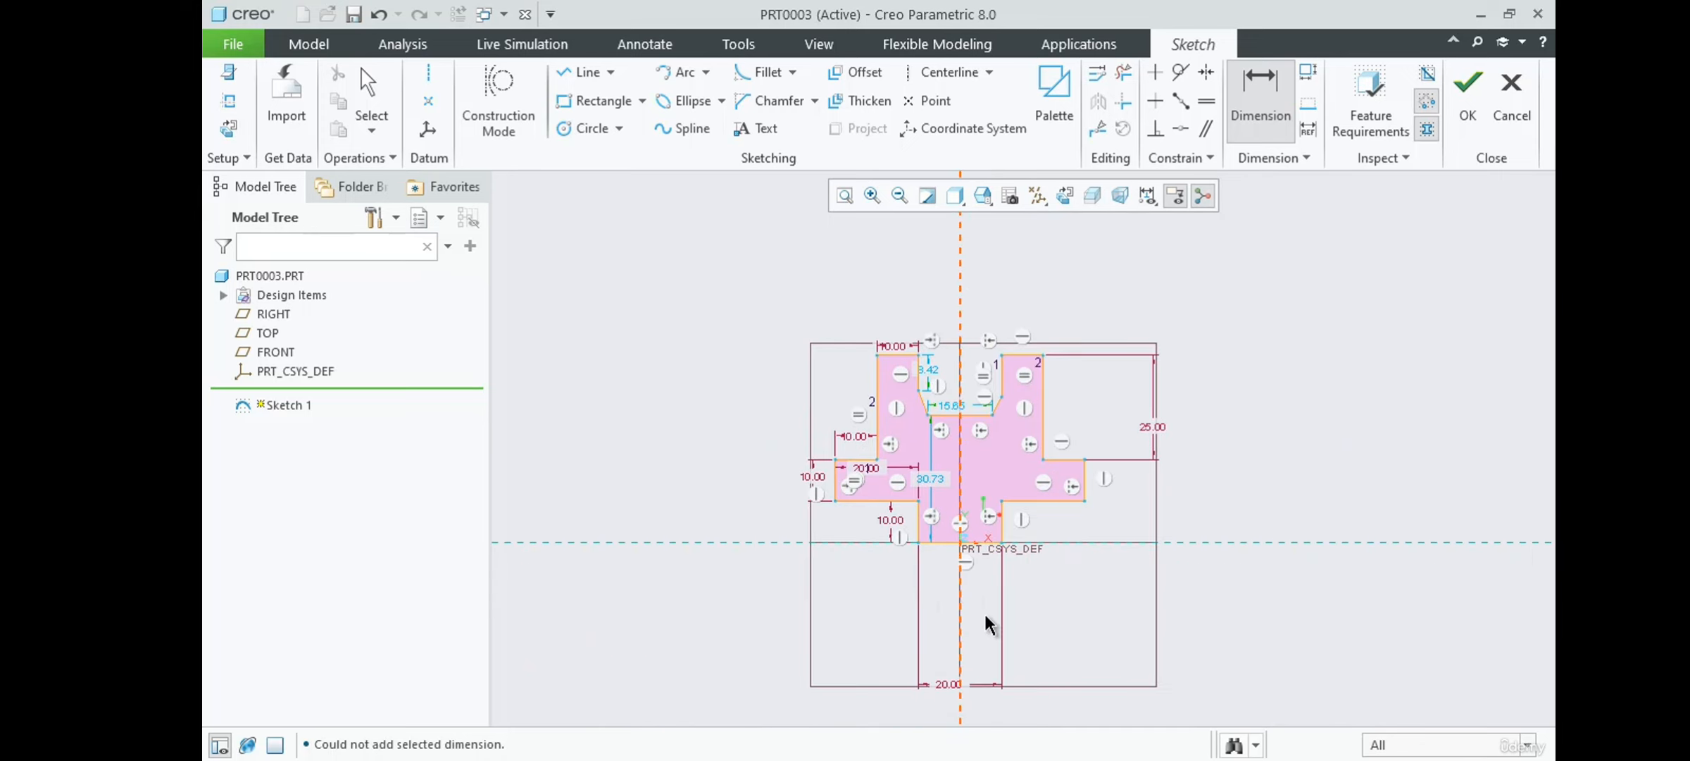
{"action": "middle_click", "coordinate": [947, 655]}
{"action": "scroll", "coordinate": [944, 557], "scroll_direction": "up", "scroll_amount": 5}
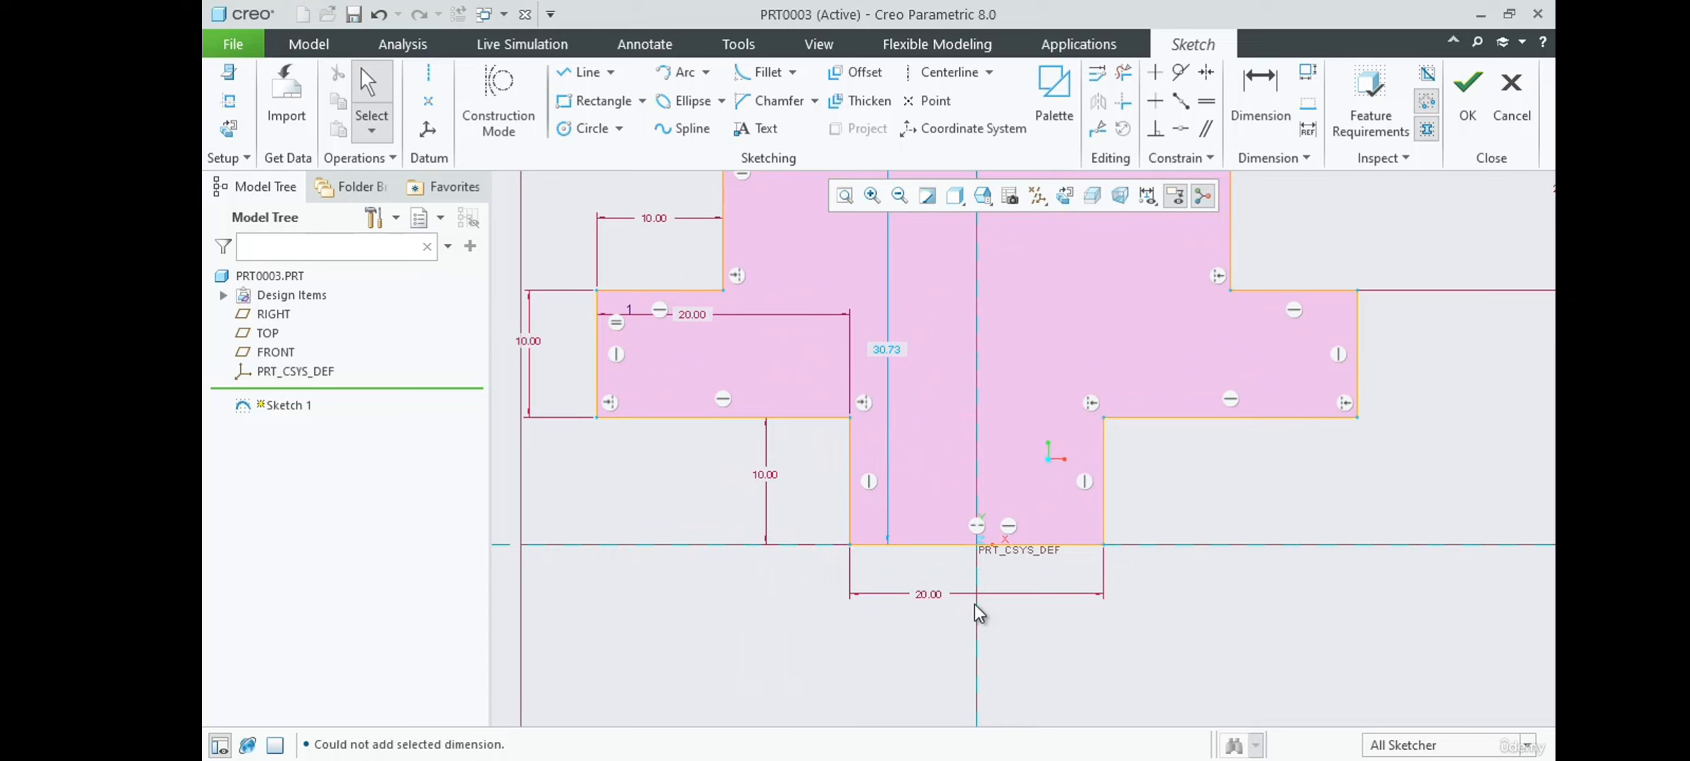
{"action": "scroll", "coordinate": [1041, 676], "scroll_direction": "down", "scroll_amount": 2}
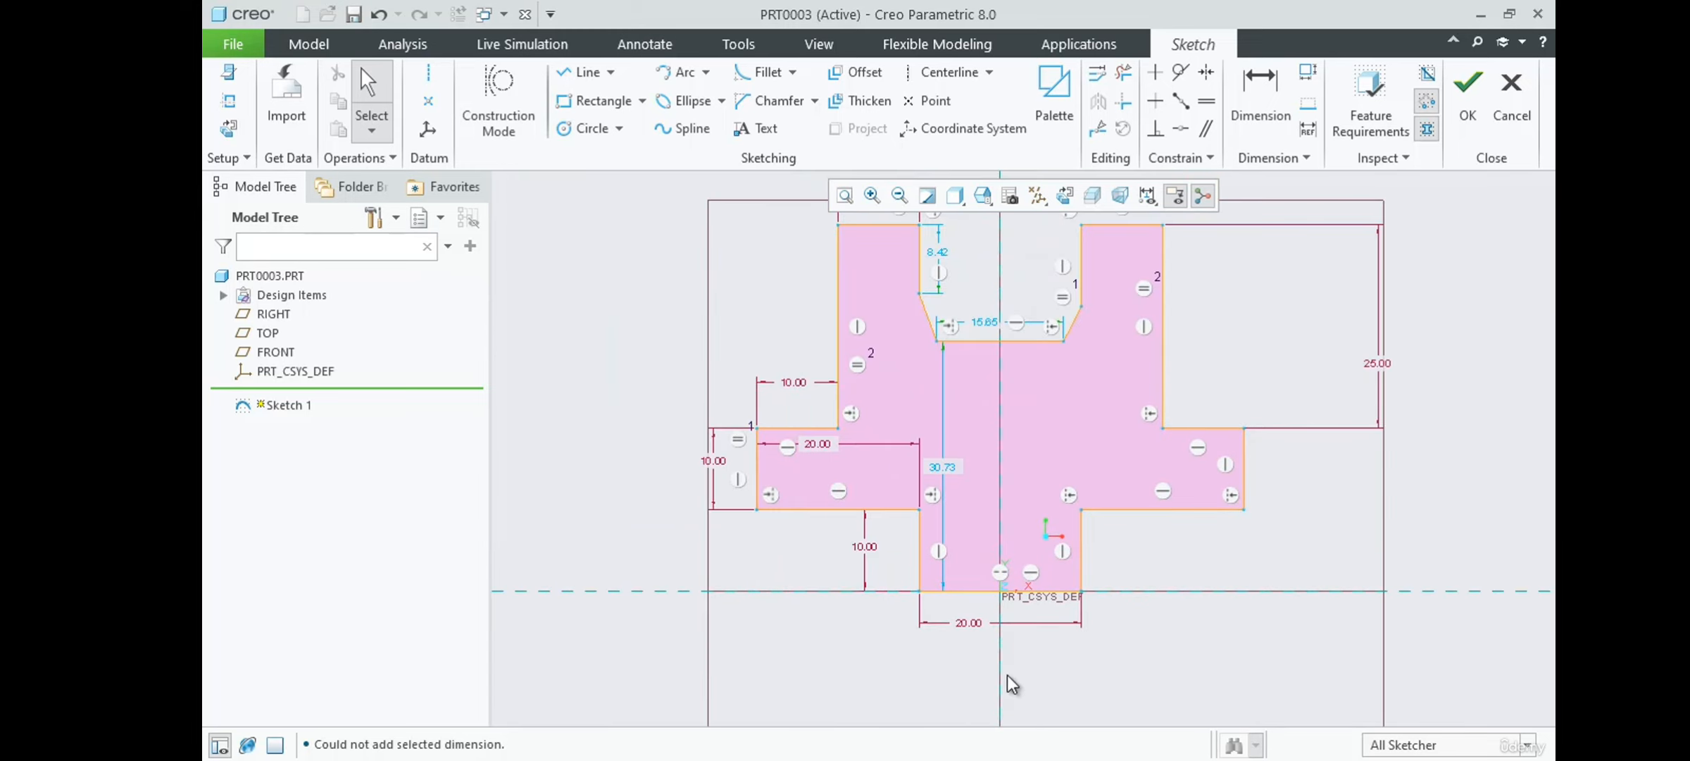
{"action": "scroll", "coordinate": [952, 697], "scroll_direction": "down", "scroll_amount": 1}
{"action": "scroll", "coordinate": [987, 462], "scroll_direction": "up", "scroll_amount": 1}
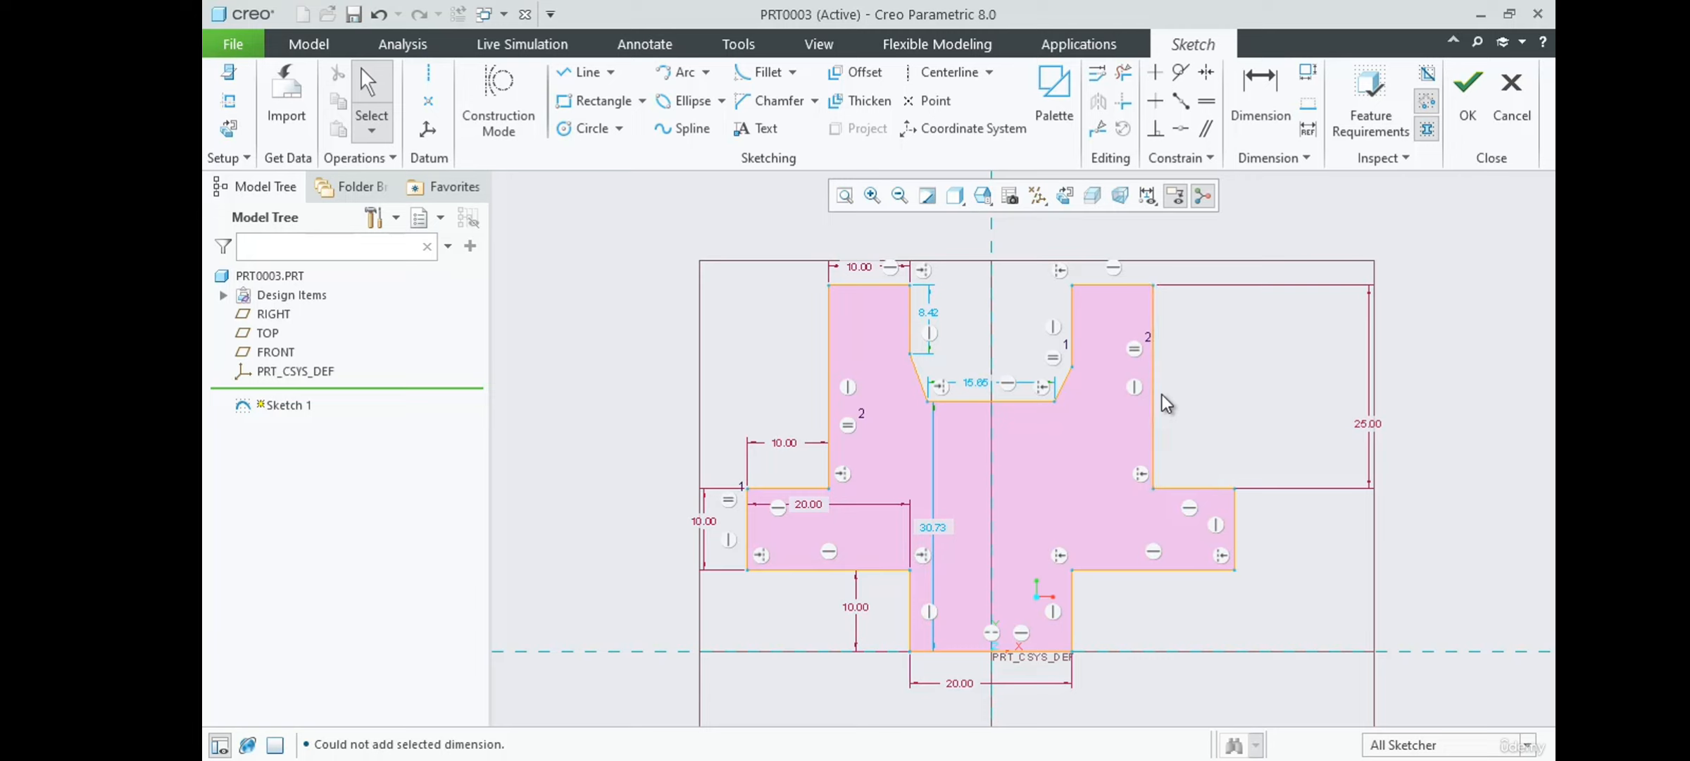
{"action": "scroll", "coordinate": [1065, 504], "scroll_direction": "up", "scroll_amount": 1}
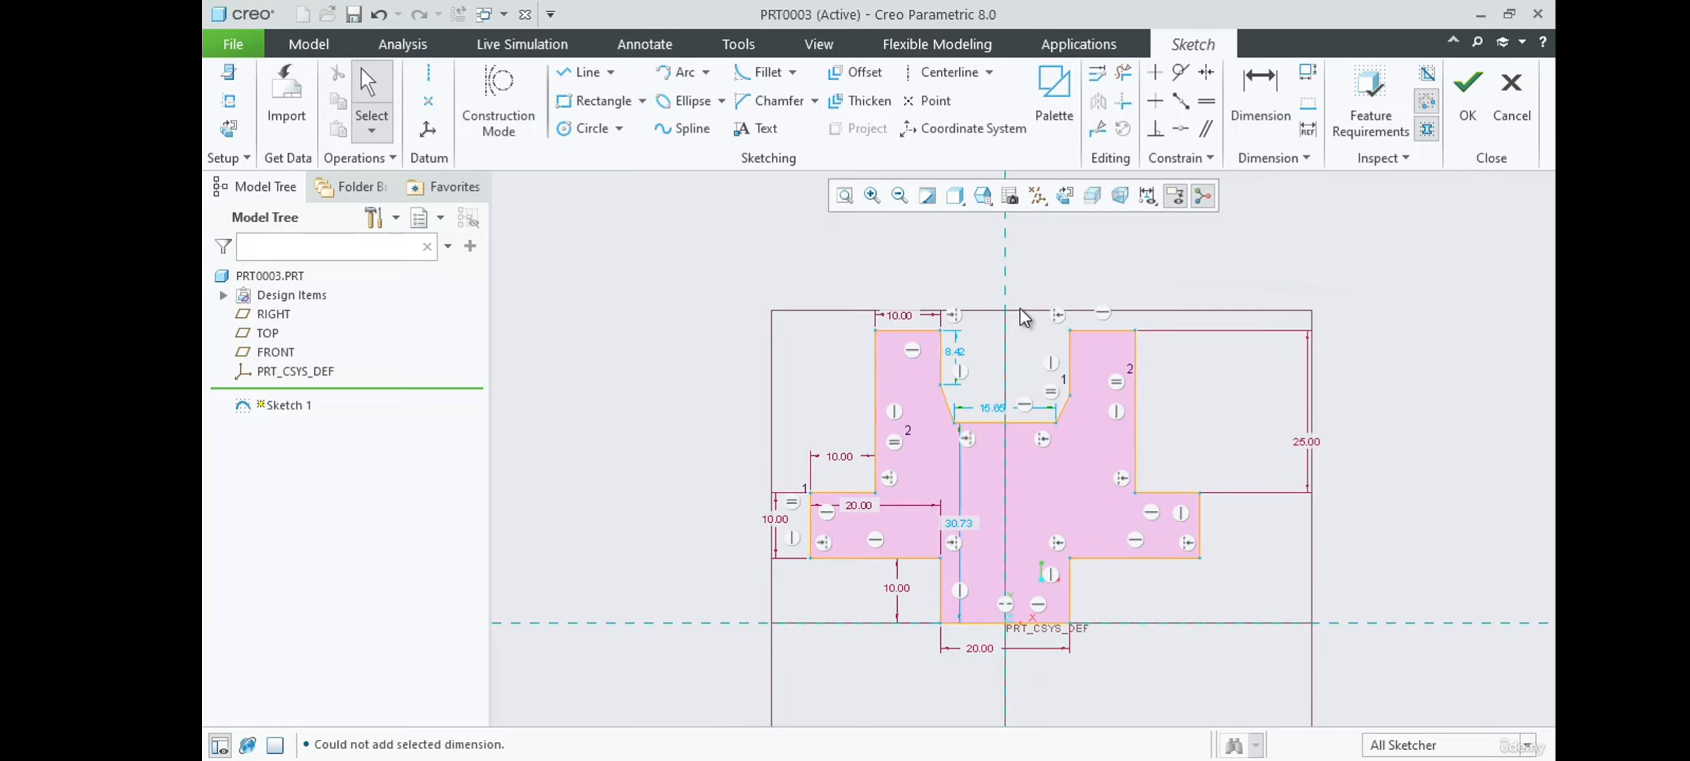
{"action": "scroll", "coordinate": [1020, 308], "scroll_direction": "down", "scroll_amount": 1}
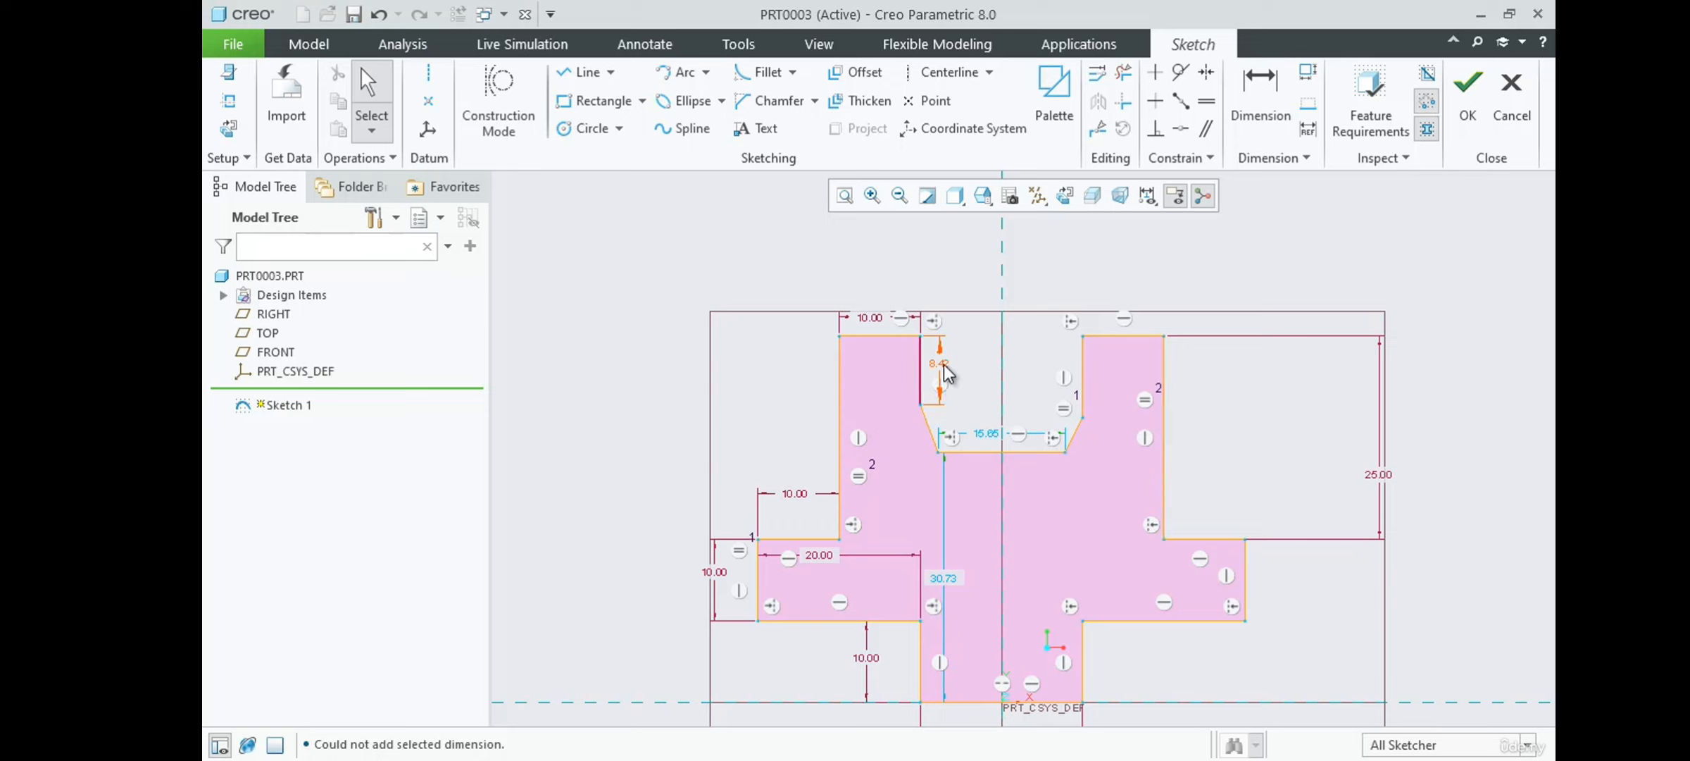
{"action": "scroll", "coordinate": [996, 406], "scroll_direction": "down", "scroll_amount": 2}
{"action": "scroll", "coordinate": [999, 394], "scroll_direction": "up", "scroll_amount": 2}
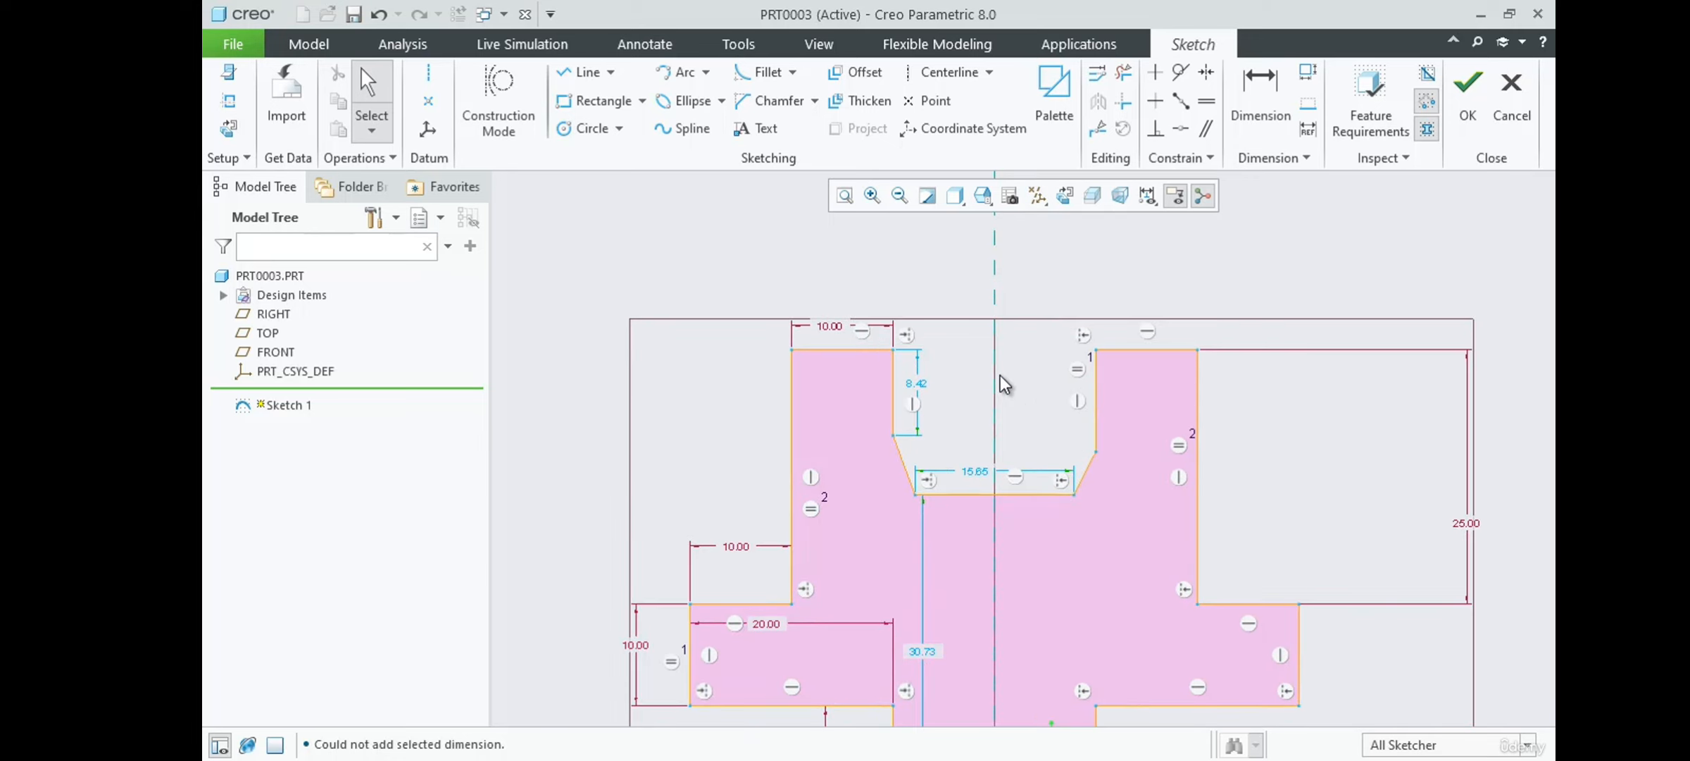
{"action": "scroll", "coordinate": [1001, 398], "scroll_direction": "up", "scroll_amount": 2}
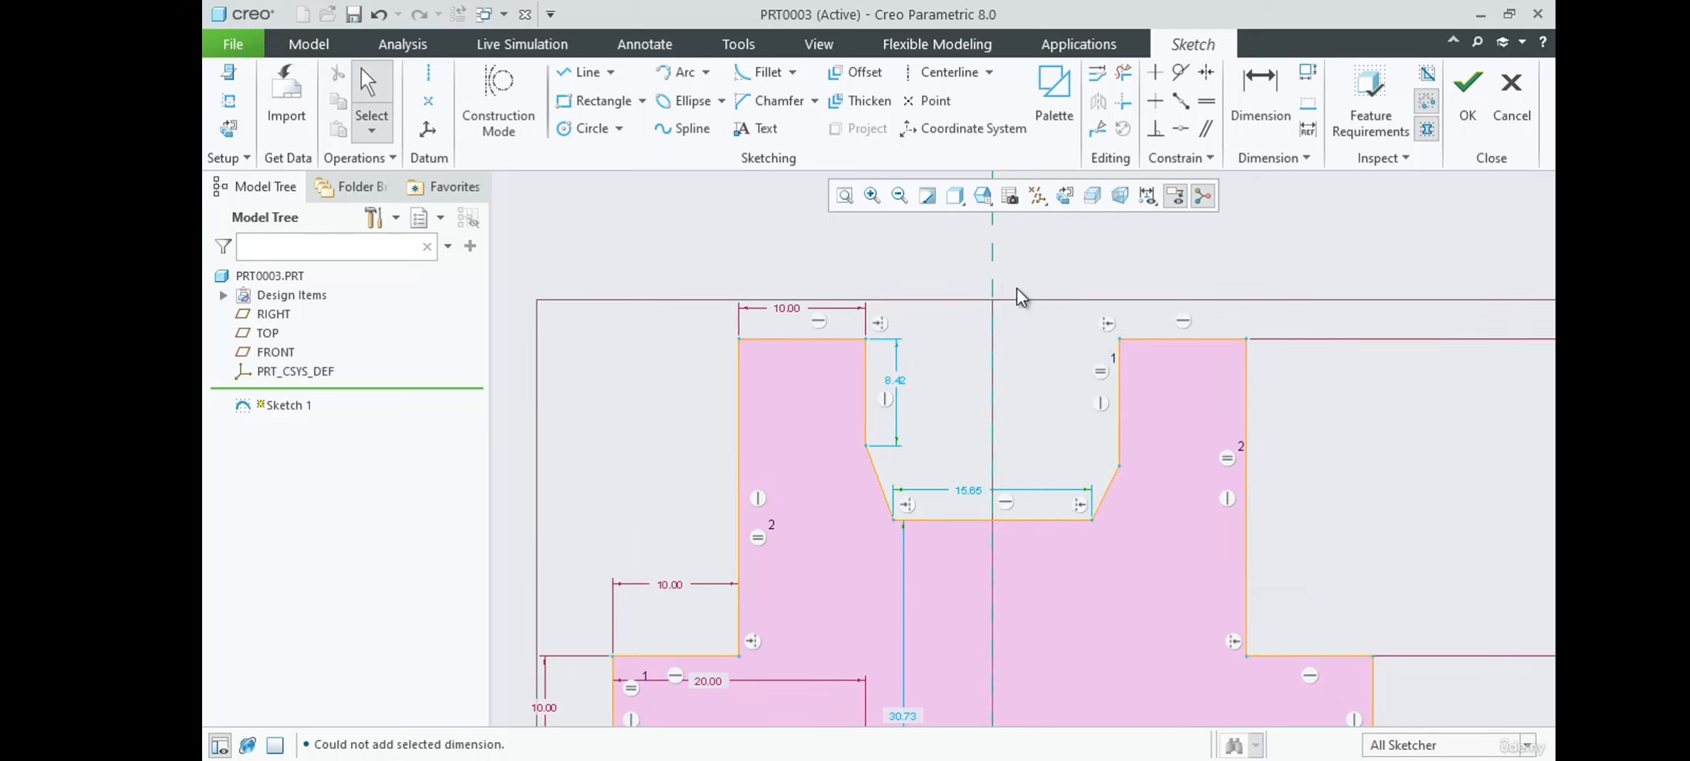
{"action": "scroll", "coordinate": [1014, 265], "scroll_direction": "down", "scroll_amount": 2}
{"action": "scroll", "coordinate": [1017, 262], "scroll_direction": "up", "scroll_amount": 2}
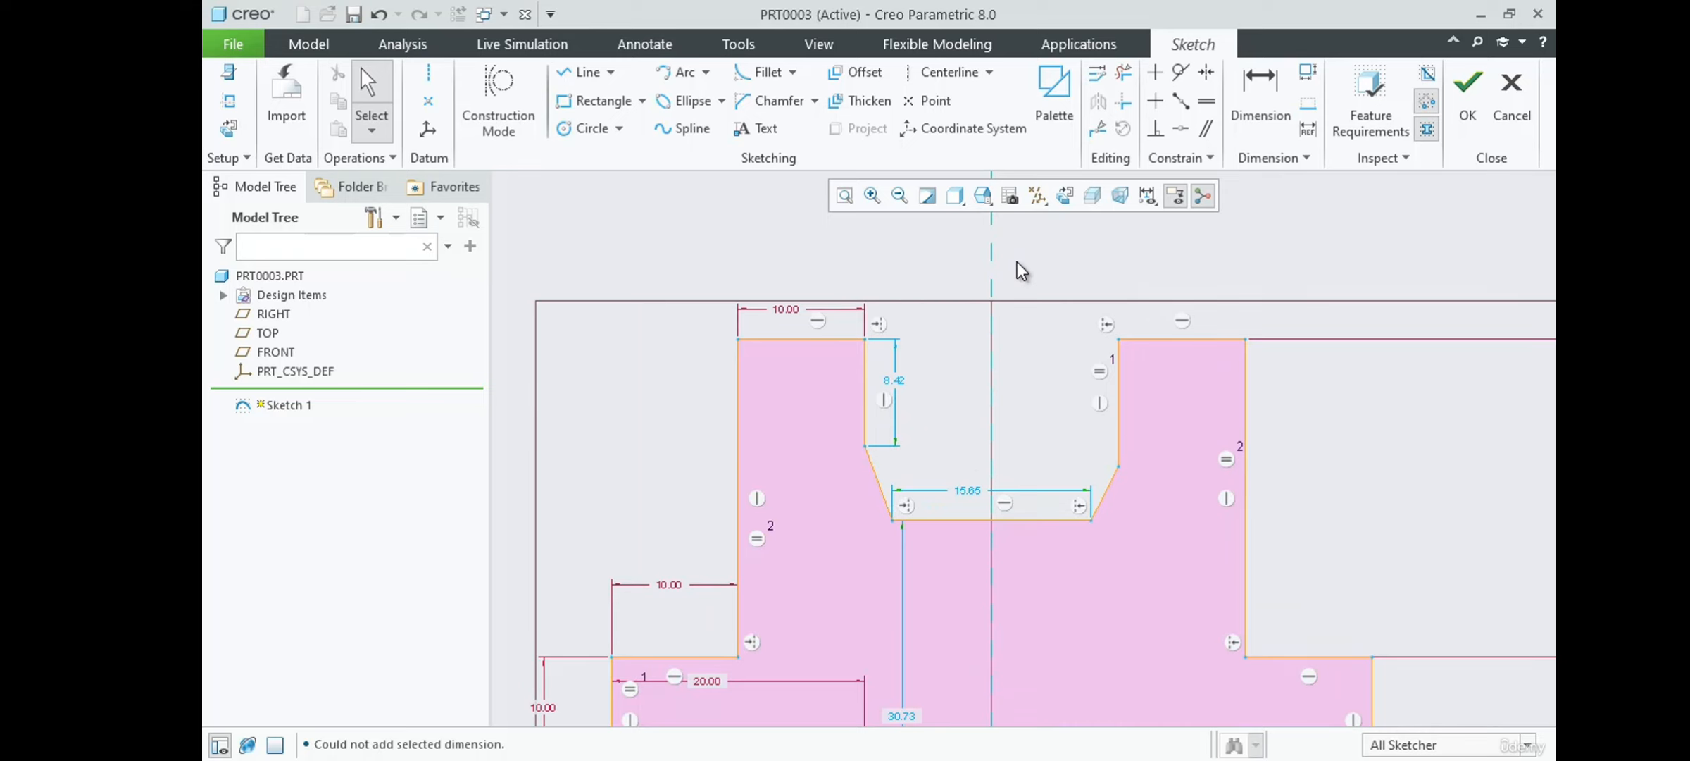
Check the notch sizes in the Example-4.pdf drawing, then set the left inner vertical edge's length to 10.
{"action": "key", "text": "alt+Tab"}
{"action": "left_click_drag", "start_coordinate": [940, 247], "coordinate": [734, 100]}
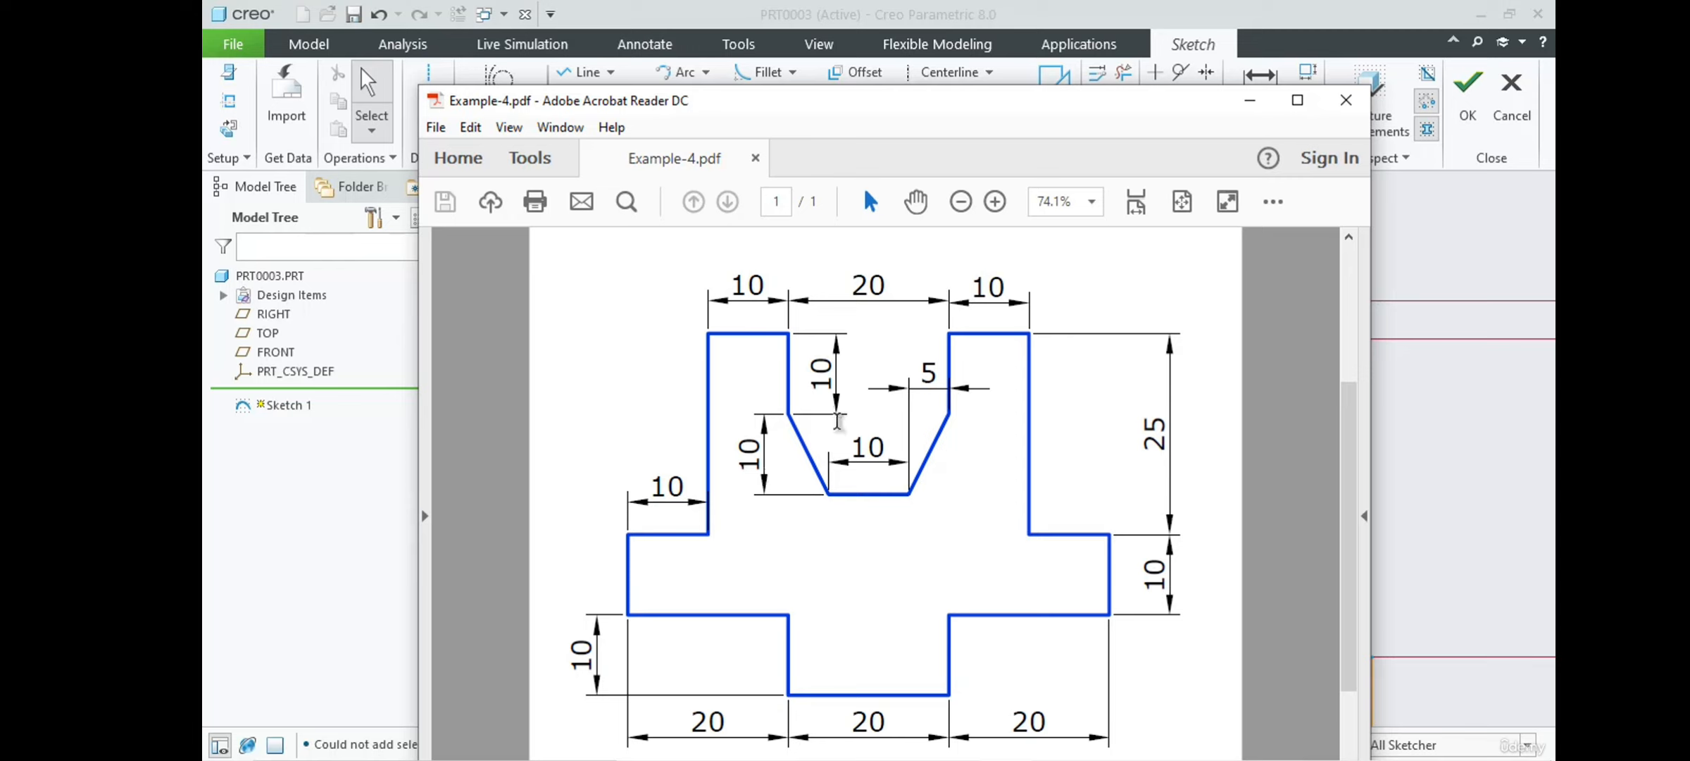
{"action": "left_click_drag", "start_coordinate": [952, 113], "coordinate": [1689, 197]}
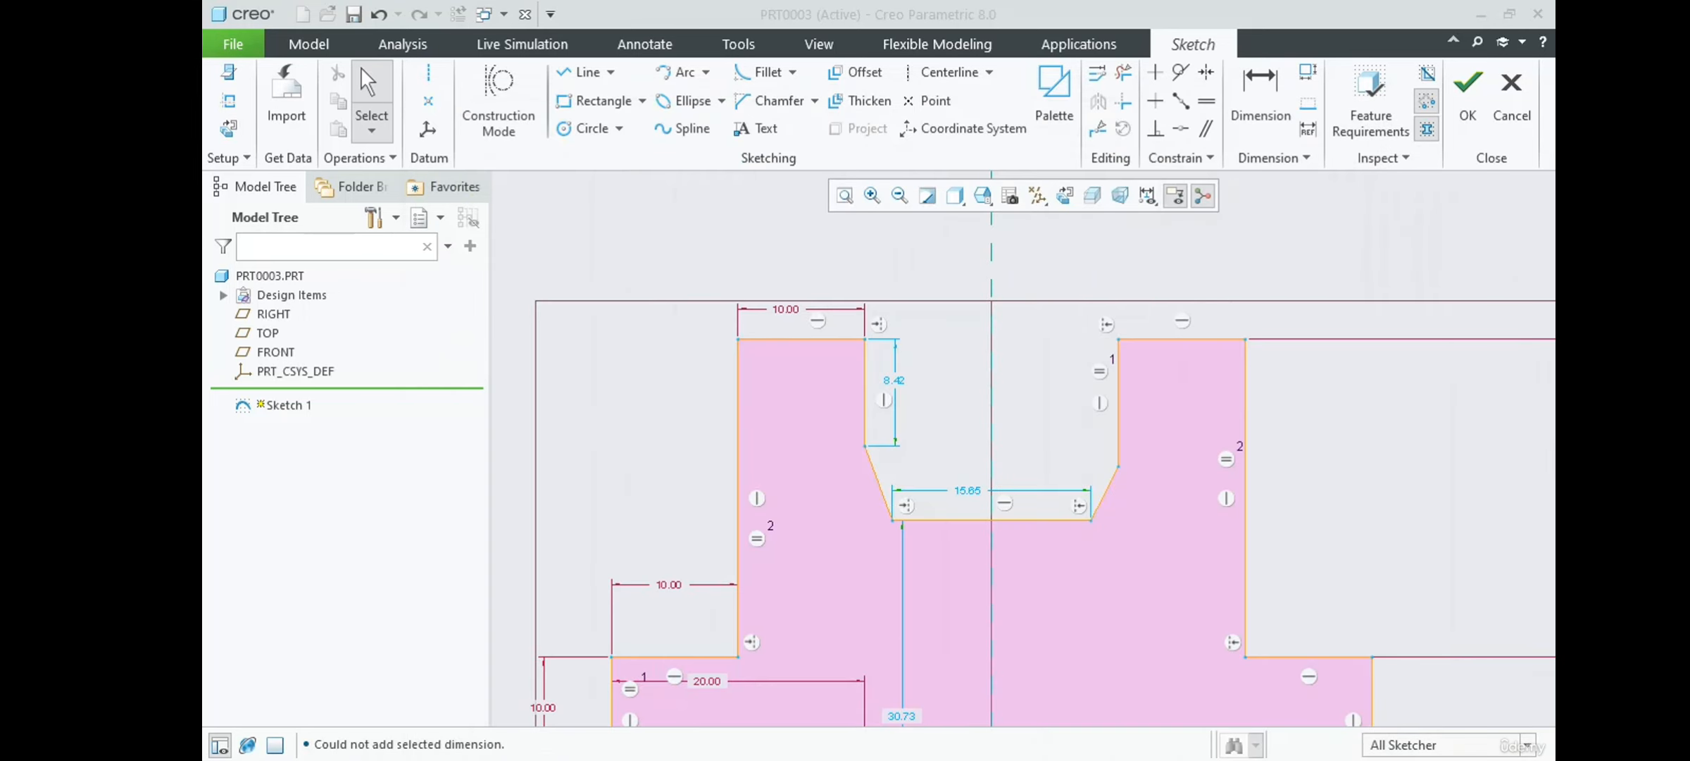
{"action": "left_click", "coordinate": [899, 384]}
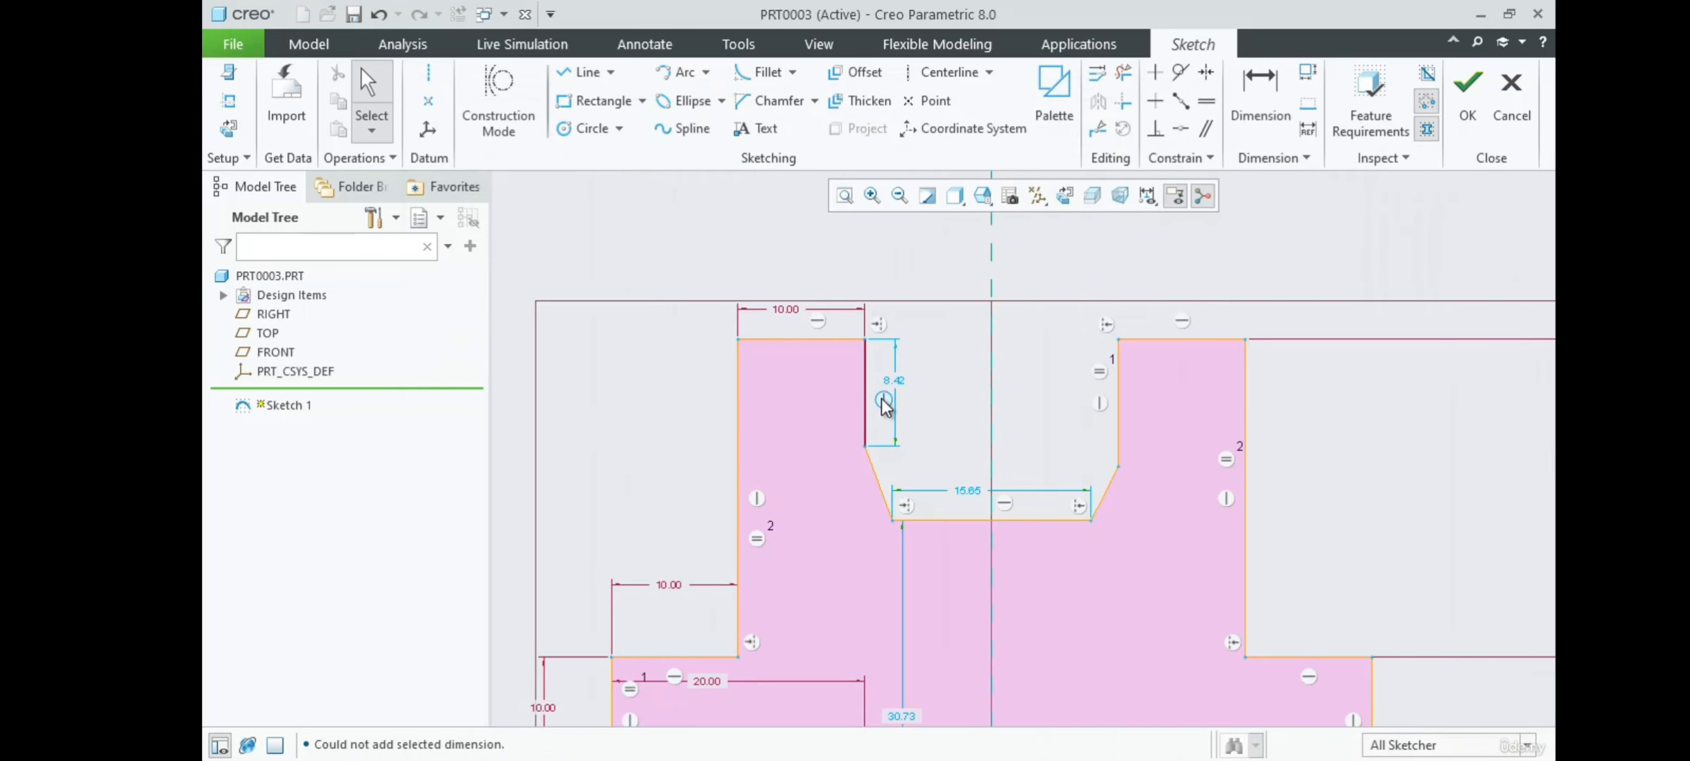
{"action": "double_click", "coordinate": [895, 384]}
{"action": "type", "text": "10"}
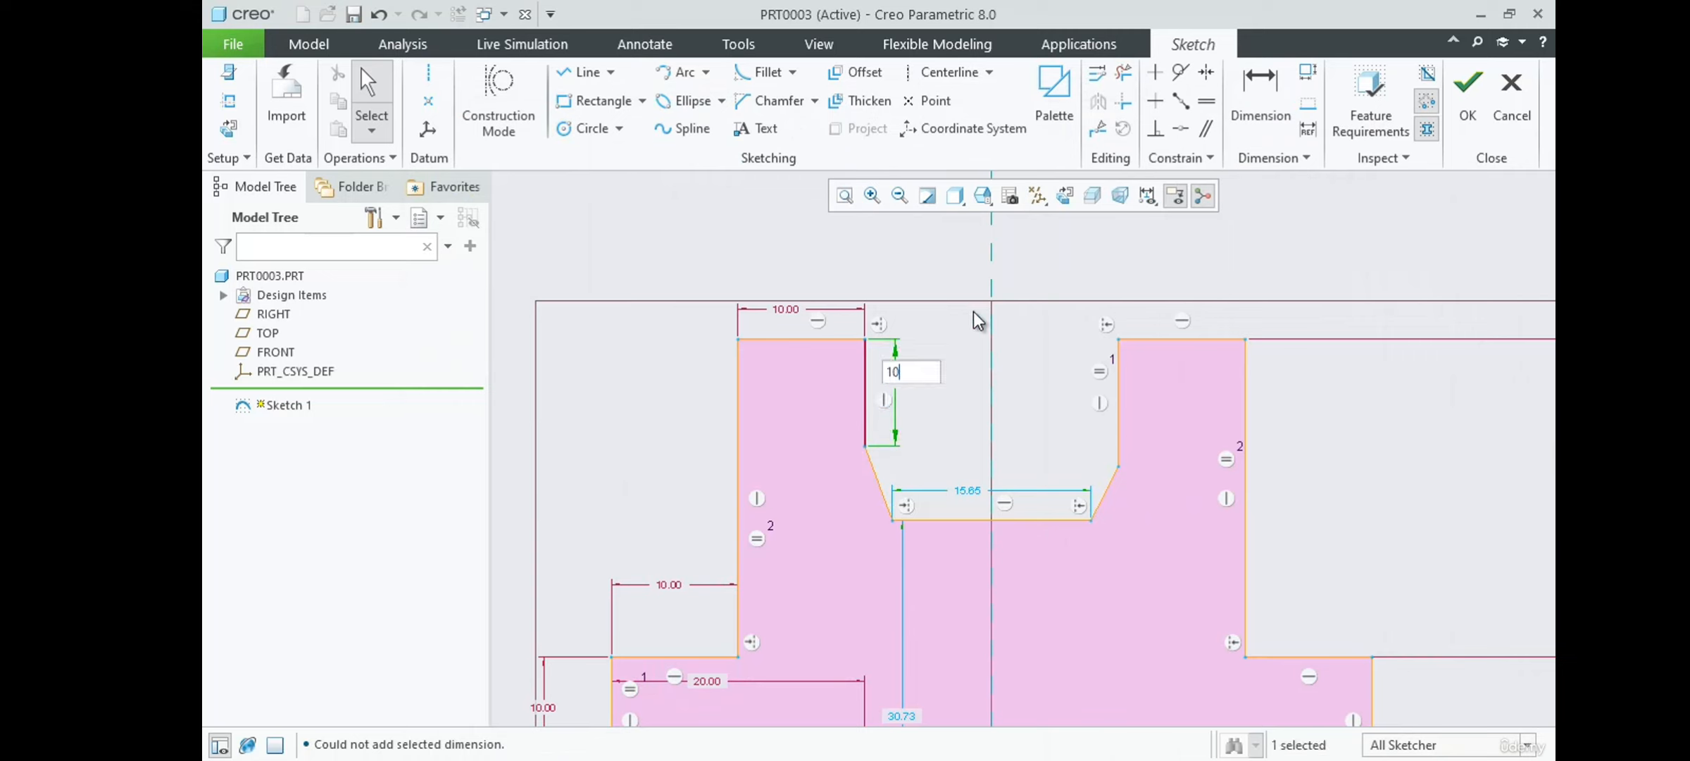
{"action": "key", "text": "Return"}
Set the notch floor's width to 10 and lock both the floor width and the inner vertical edge dimensions.
{"action": "double_click", "coordinate": [959, 492]}
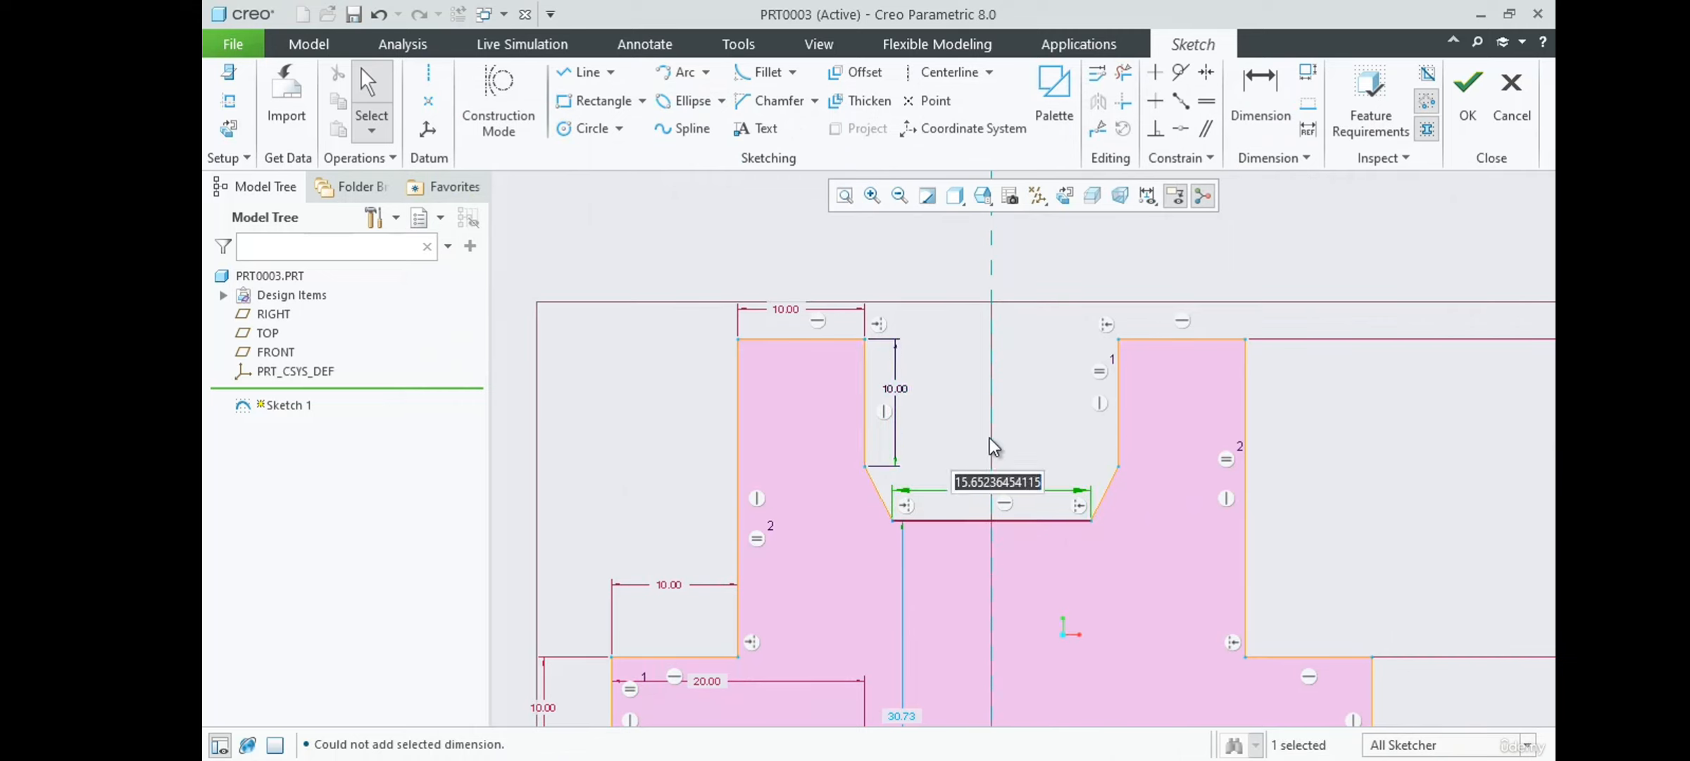
{"action": "key", "text": "Return"}
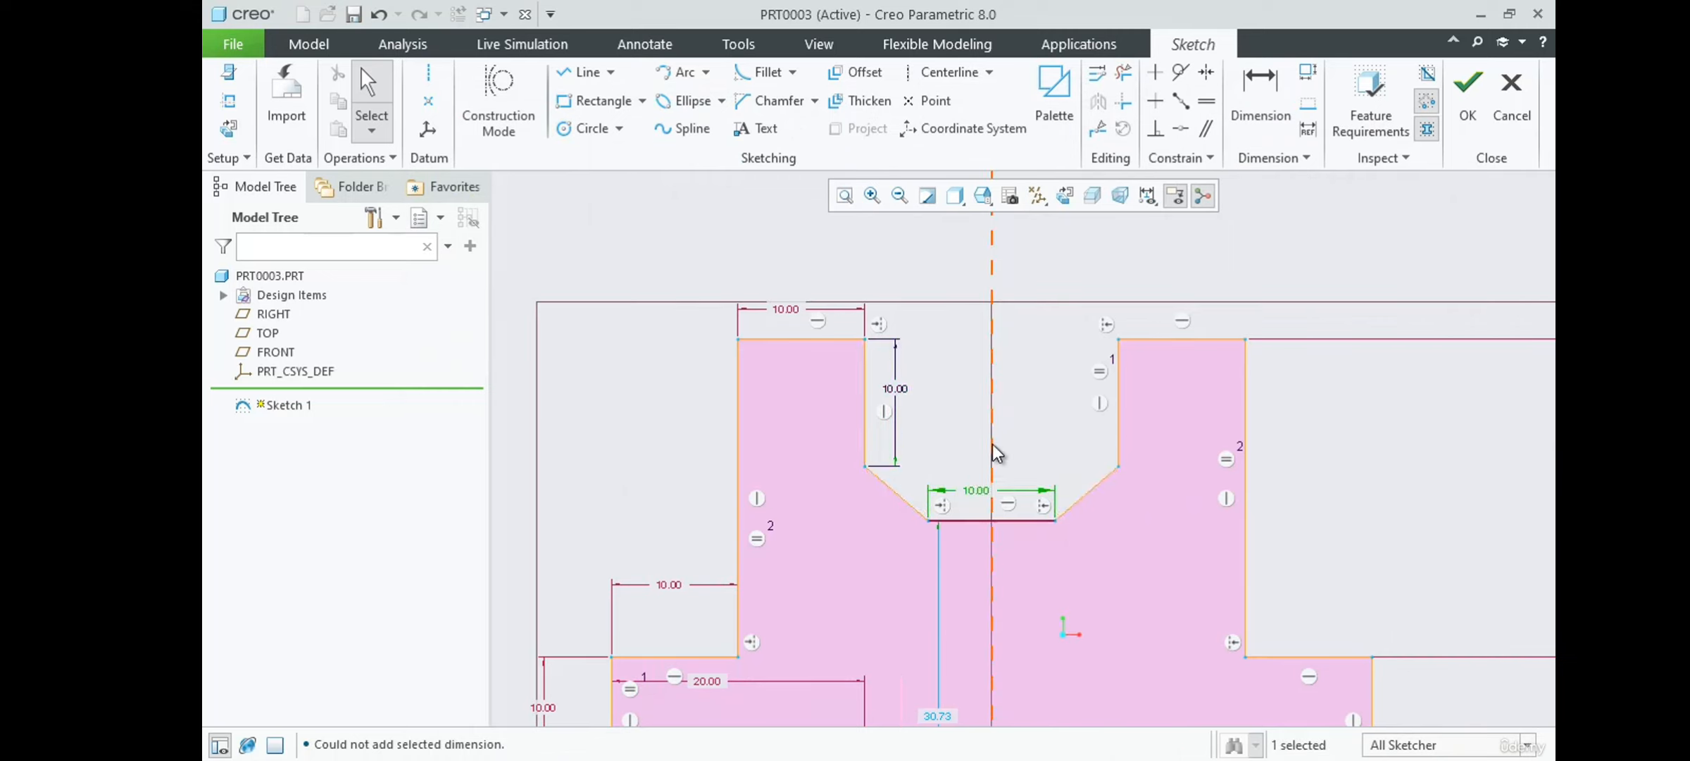
{"action": "left_click", "coordinate": [984, 491]}
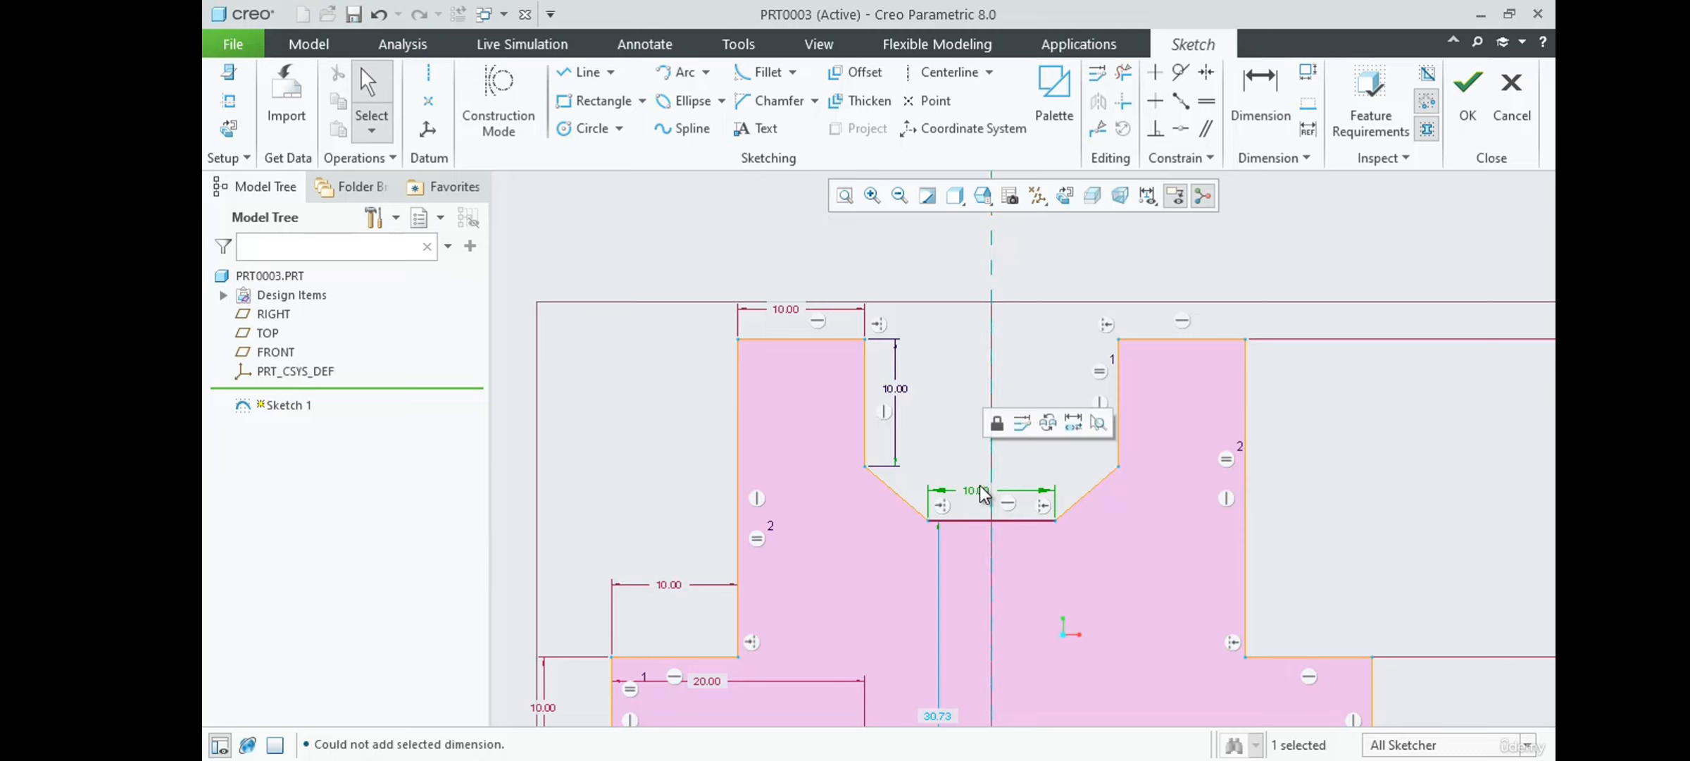
{"action": "left_click", "coordinate": [998, 423]}
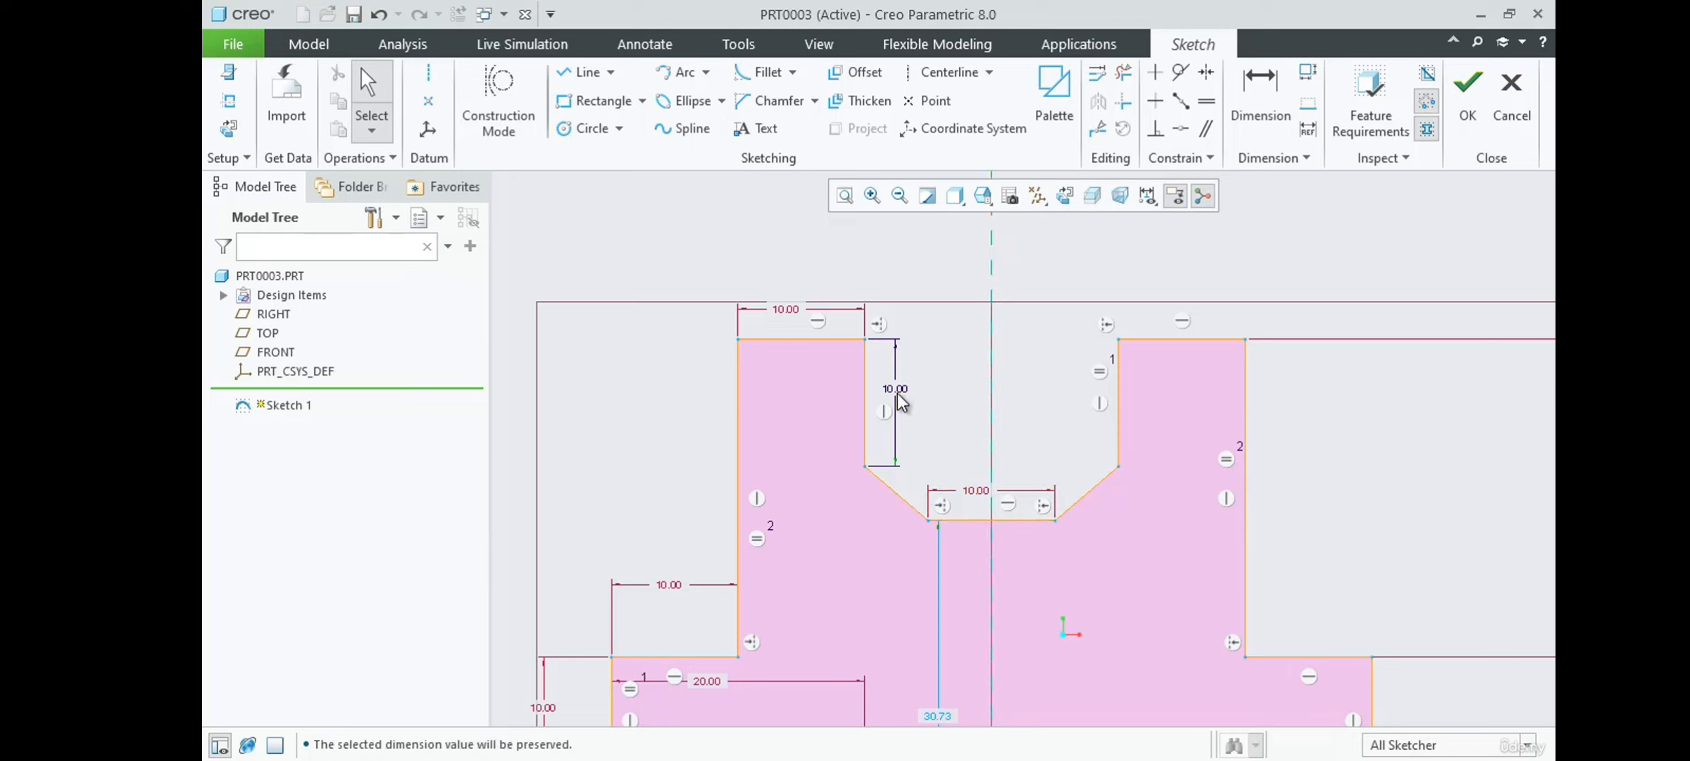
{"action": "left_click", "coordinate": [900, 395]}
{"action": "left_click", "coordinate": [920, 327]}
Dimension the vertical height of the notch's left slope and set it to 10.
{"action": "left_click", "coordinate": [1259, 95]}
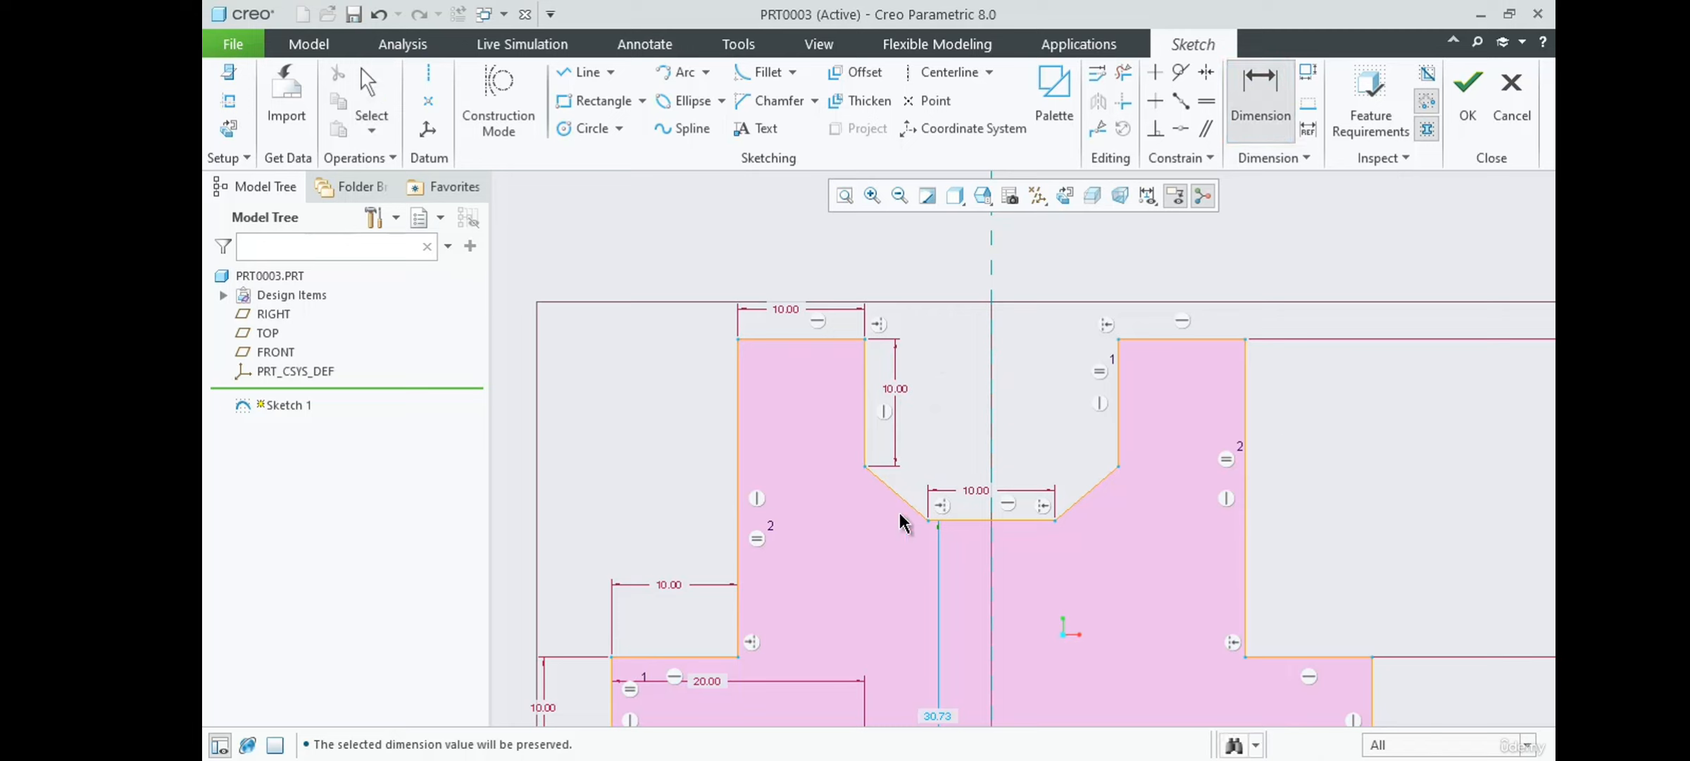
{"action": "left_click", "coordinate": [864, 466]}
{"action": "middle_click", "coordinate": [818, 503]}
{"action": "type", "text": "10"}
{"action": "key", "text": "Return"}
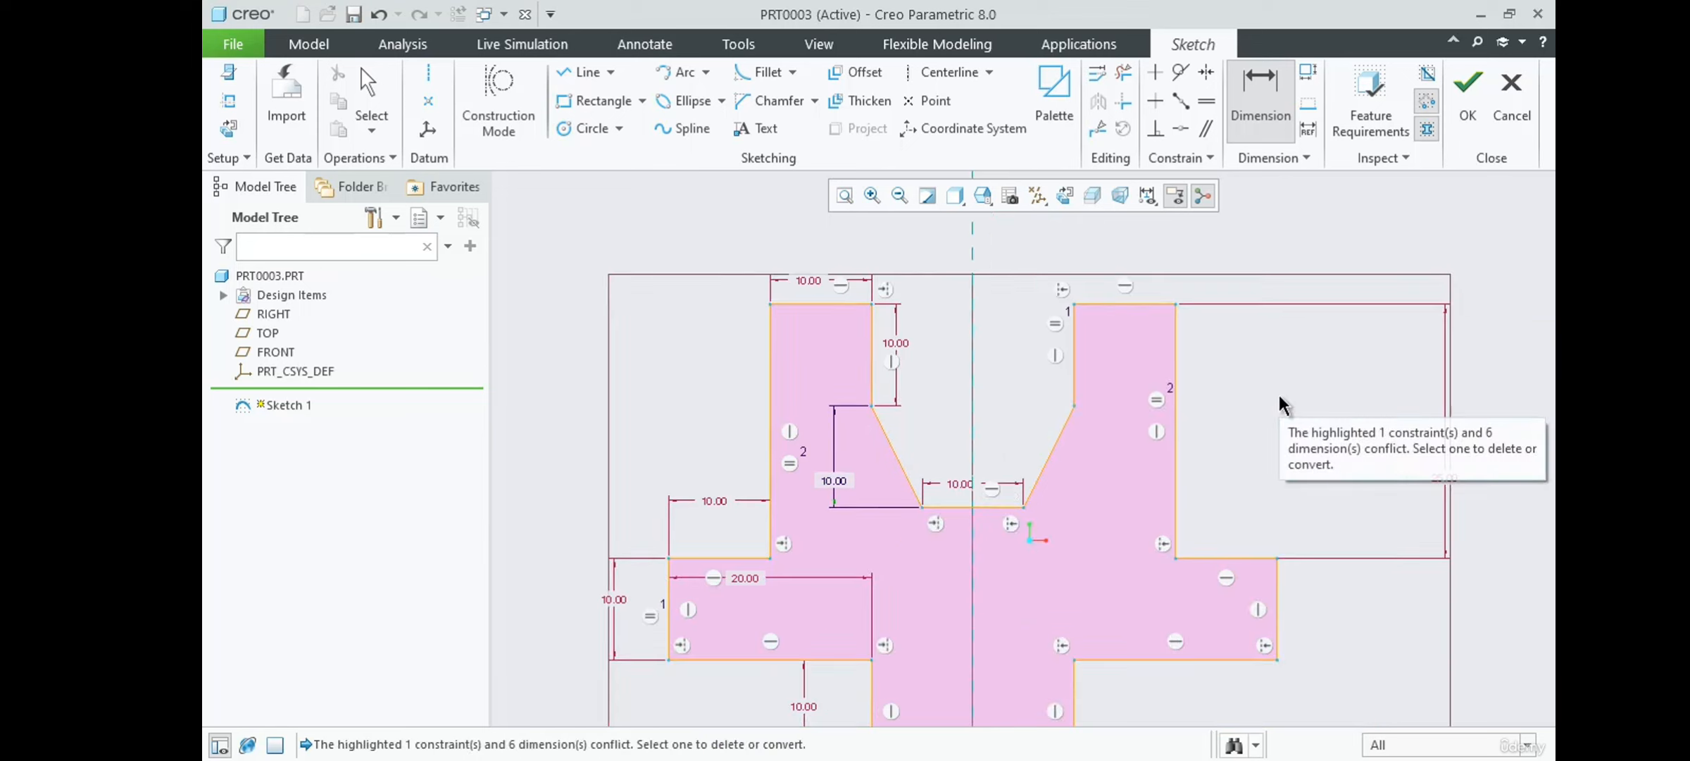
{"action": "middle_click", "coordinate": [1279, 397]}
{"action": "scroll", "coordinate": [986, 324], "scroll_direction": "up", "scroll_amount": 2}
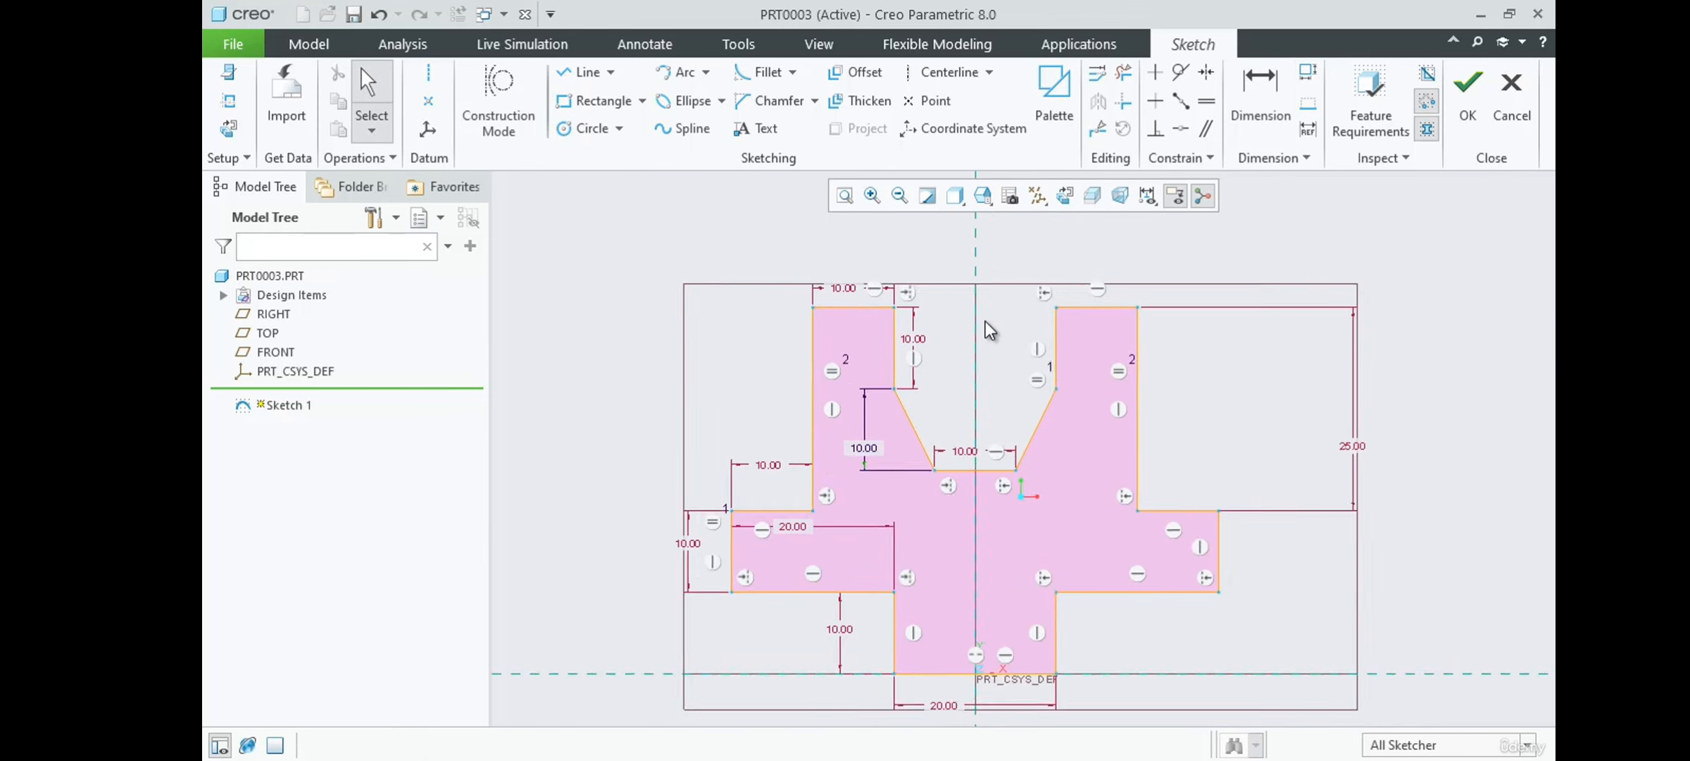
{"action": "scroll", "coordinate": [1118, 340], "scroll_direction": "down", "scroll_amount": 1}
{"action": "scroll", "coordinate": [1129, 319], "scroll_direction": "up", "scroll_amount": 1}
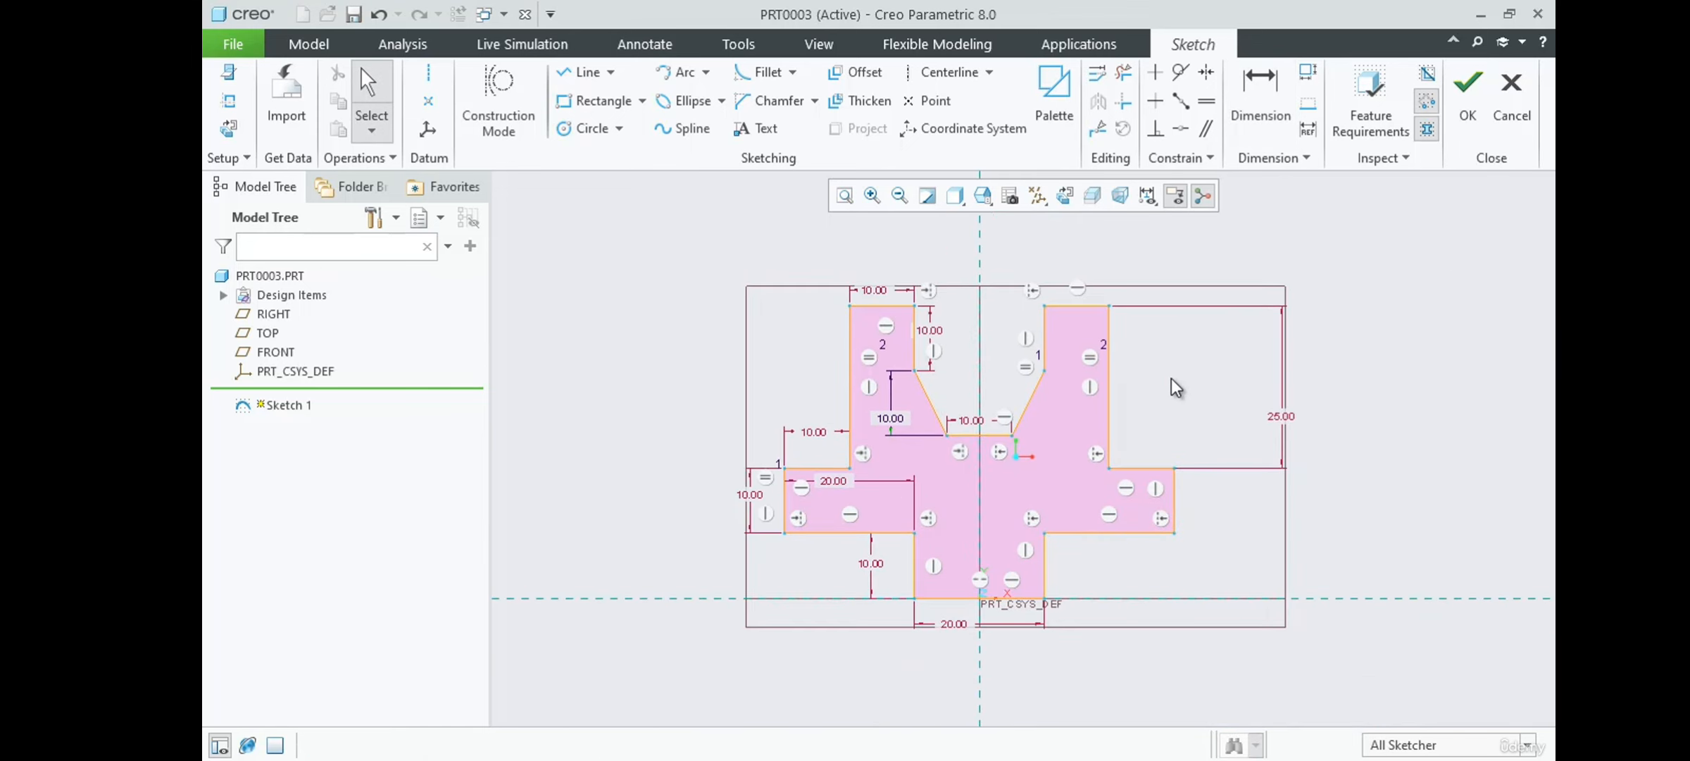
{"action": "scroll", "coordinate": [1175, 379], "scroll_direction": "down", "scroll_amount": 1}
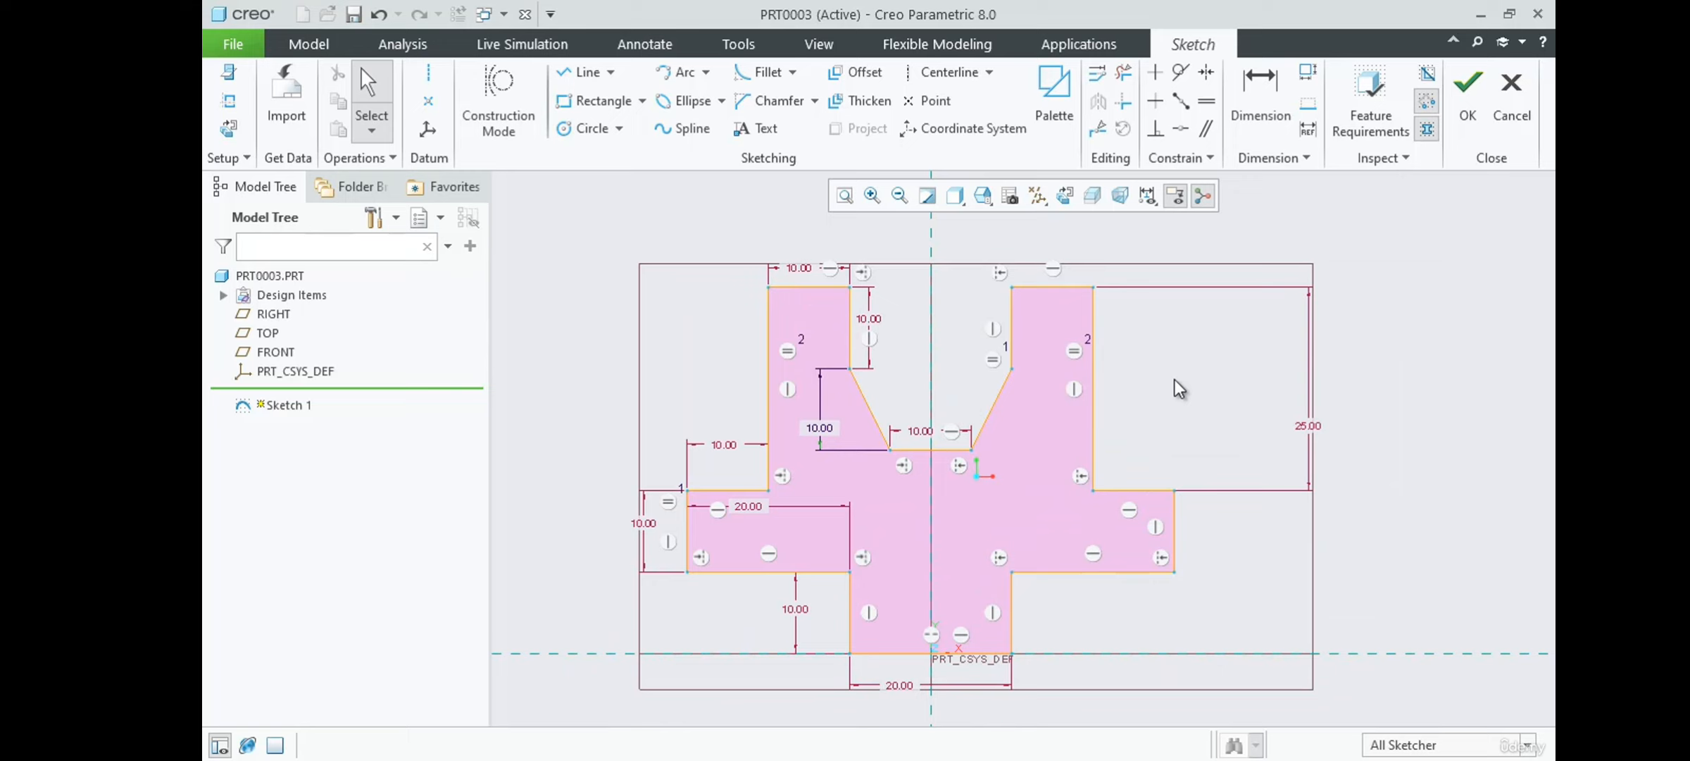